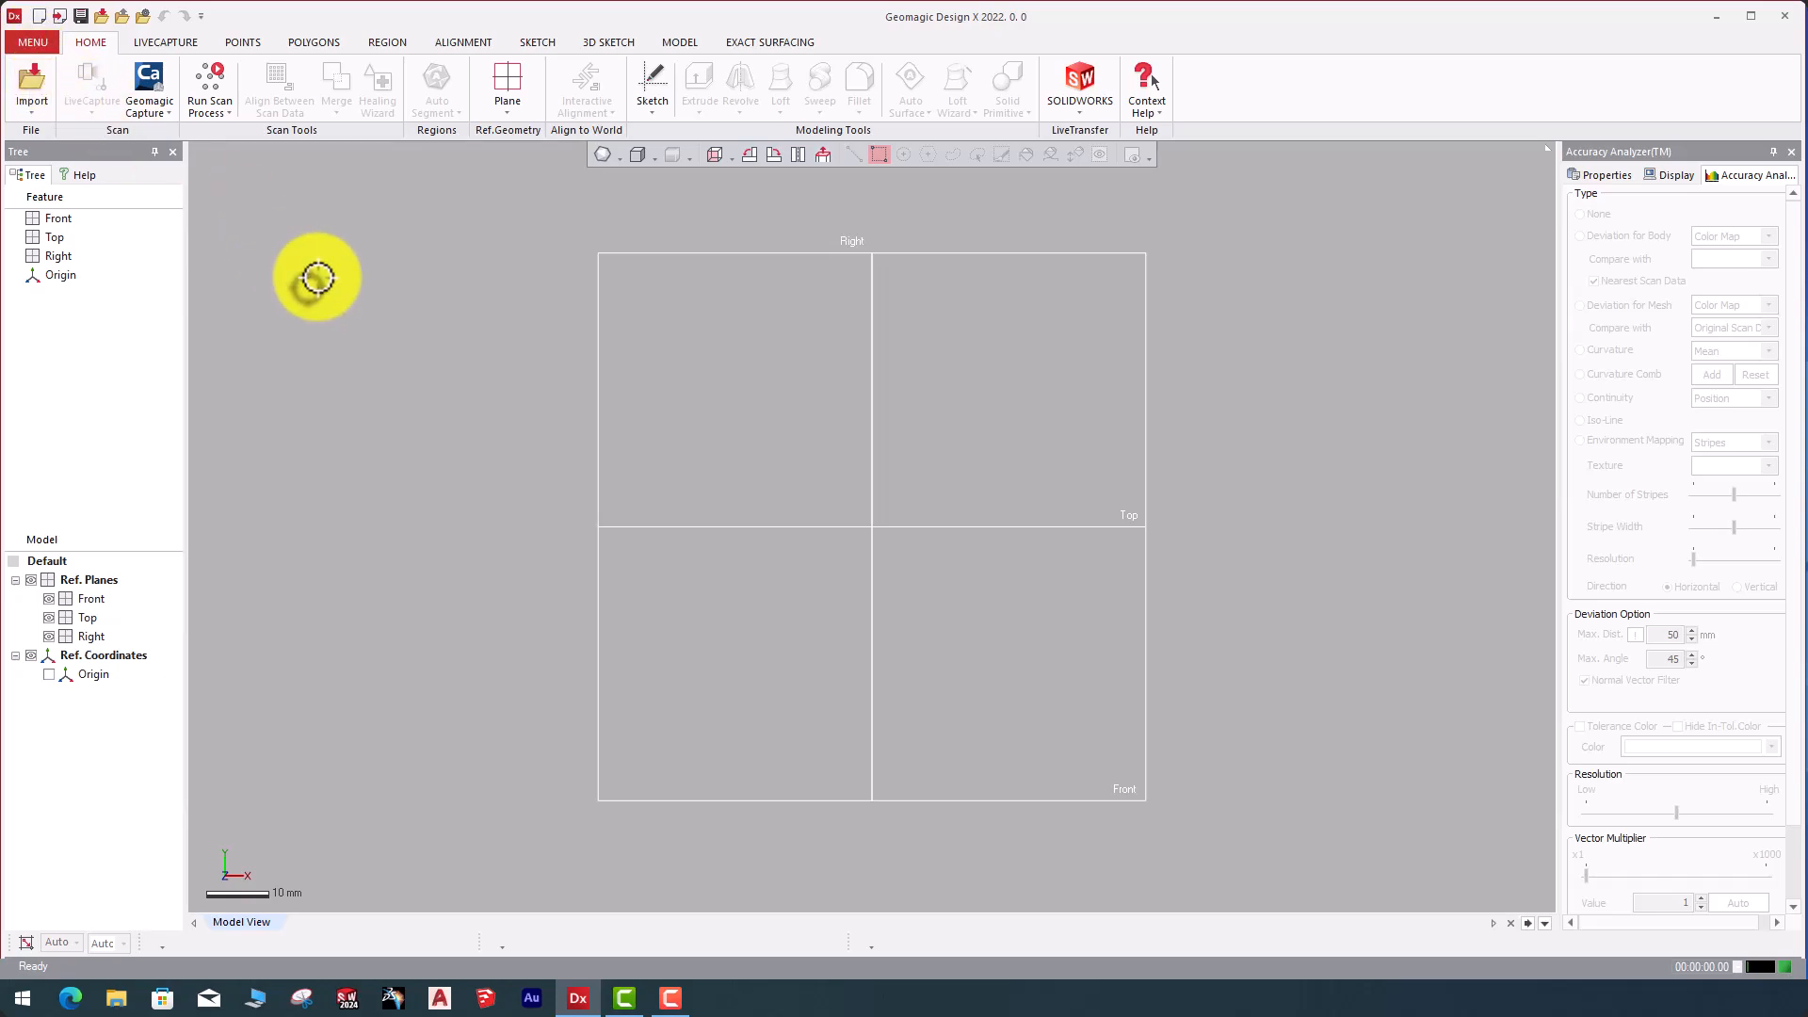
# - Examine the live capture, point, polygon, region, alignment, sketch, 3D sketch, modeling and exact surfacing tool sets
pyautogui.click(172, 48)
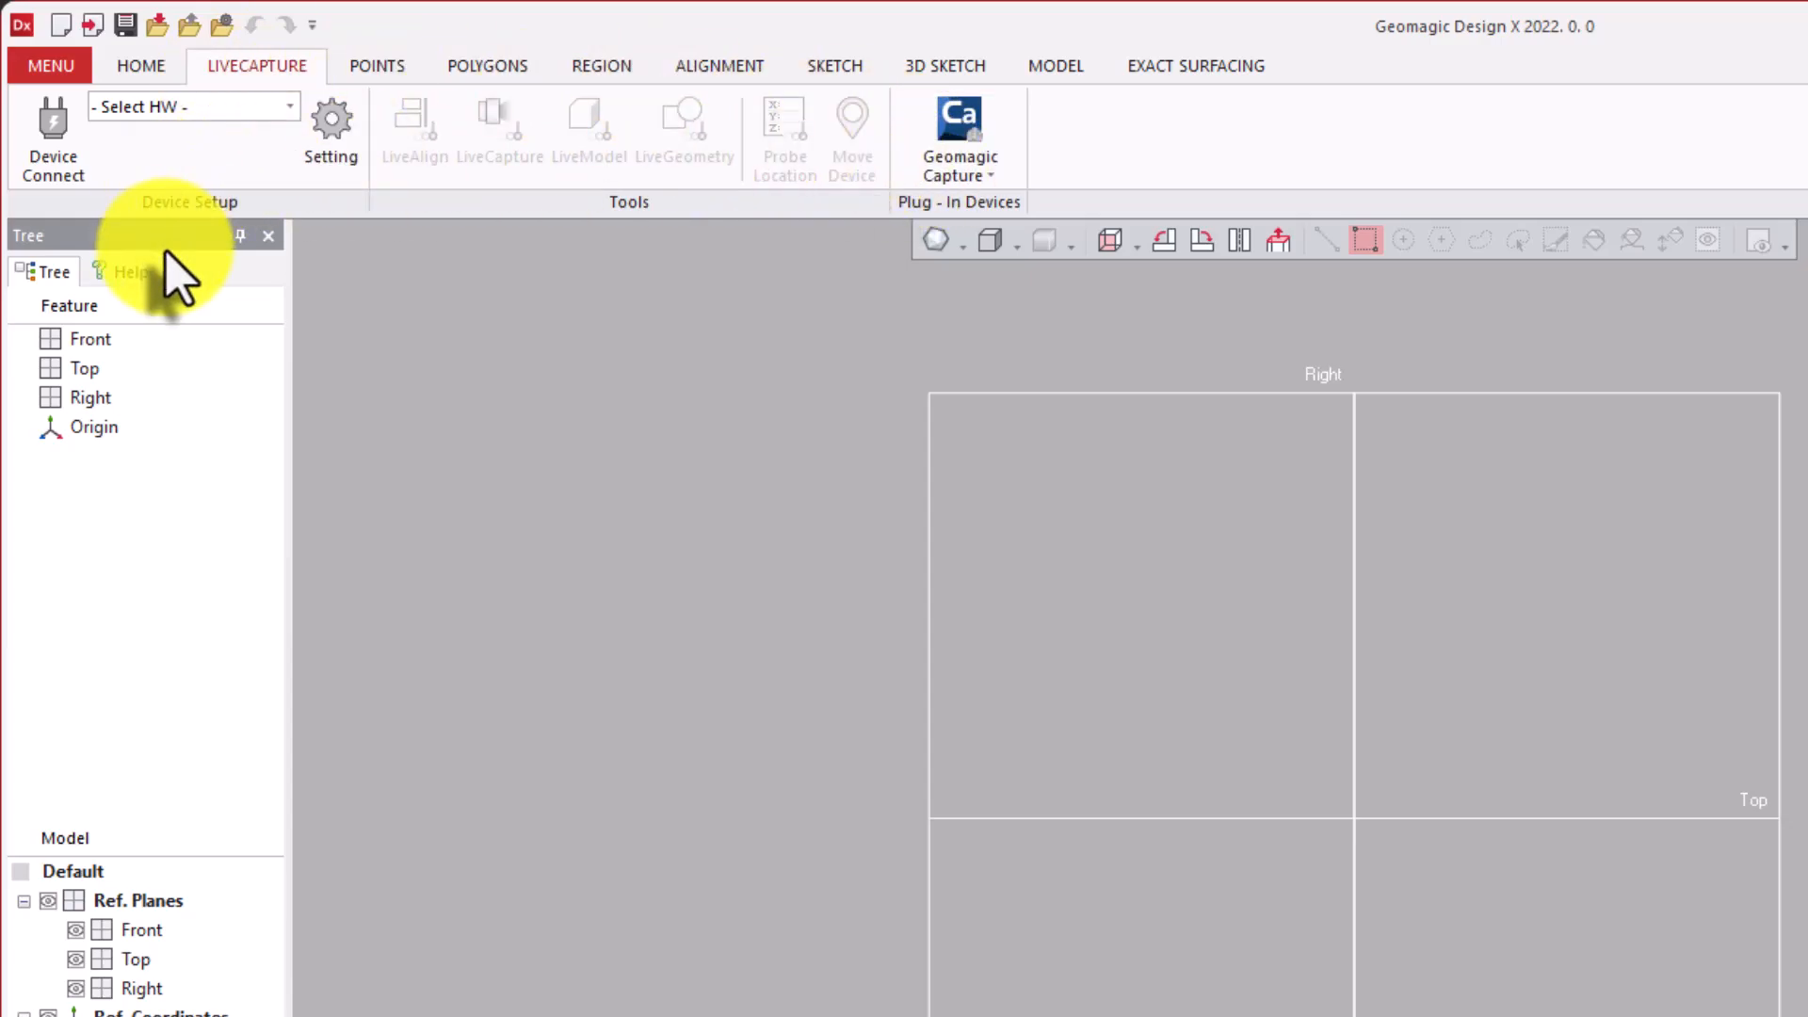
pyautogui.click(369, 77)
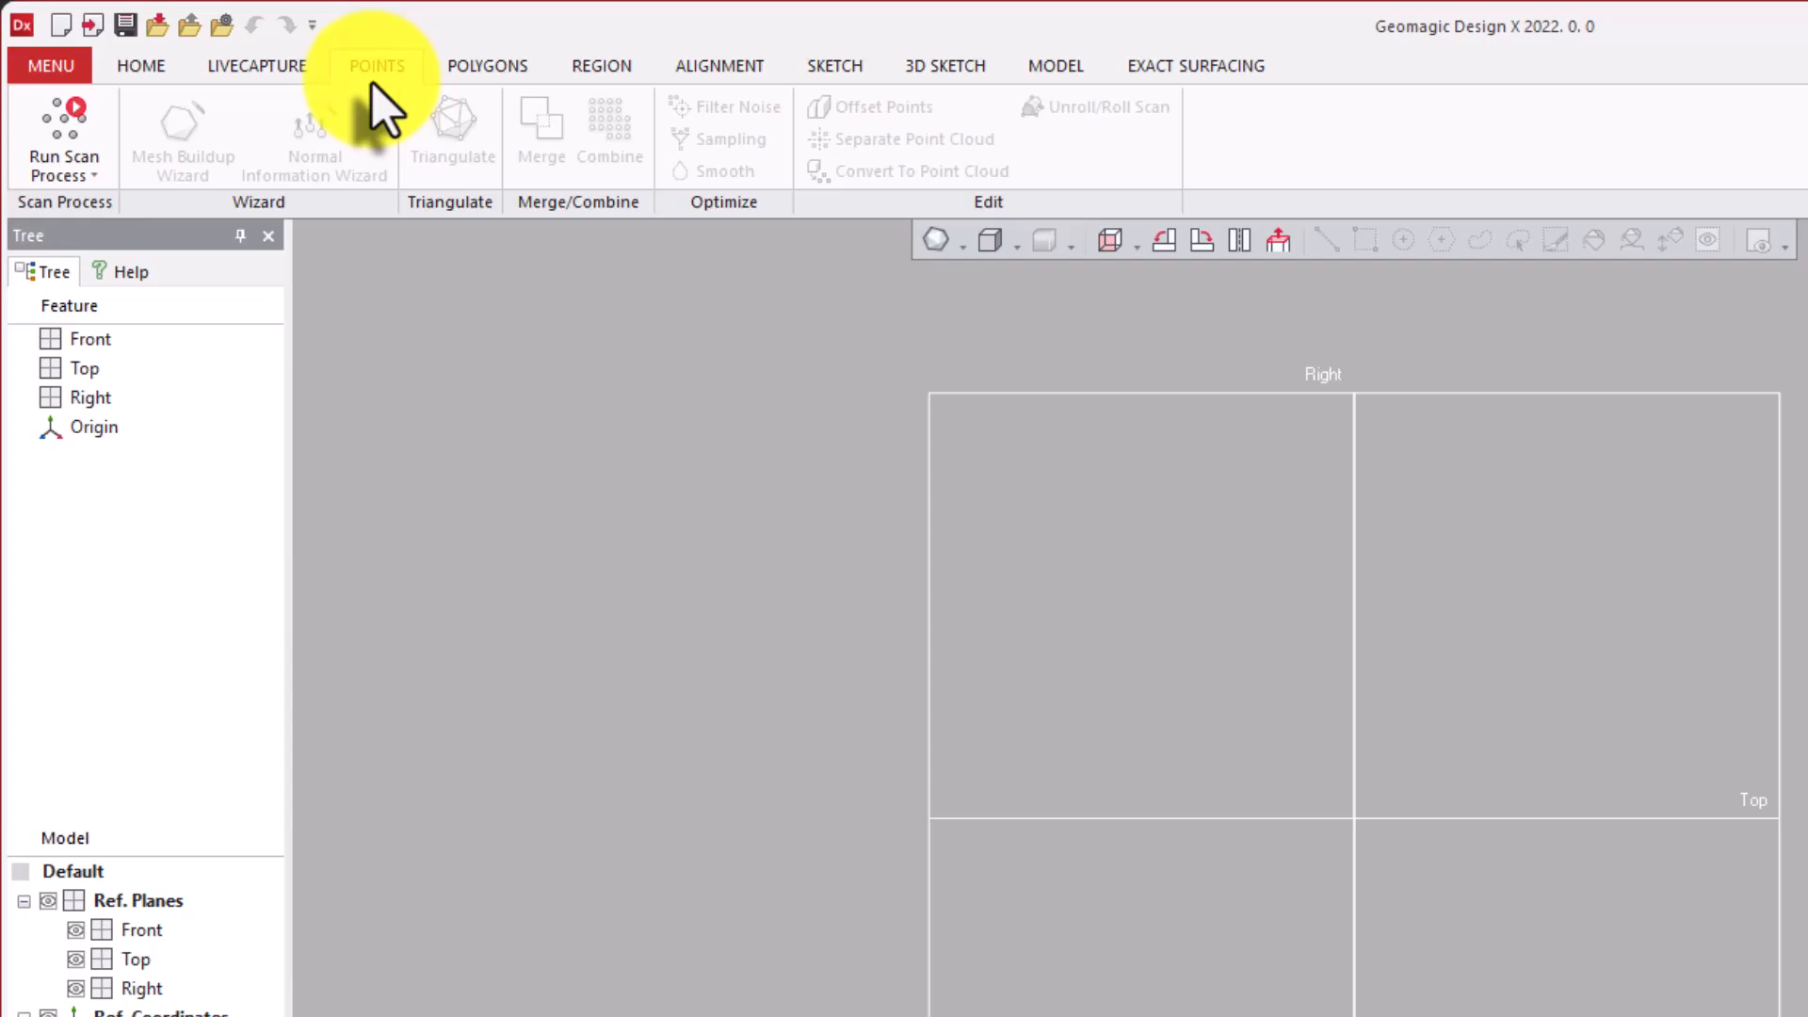
pyautogui.click(488, 66)
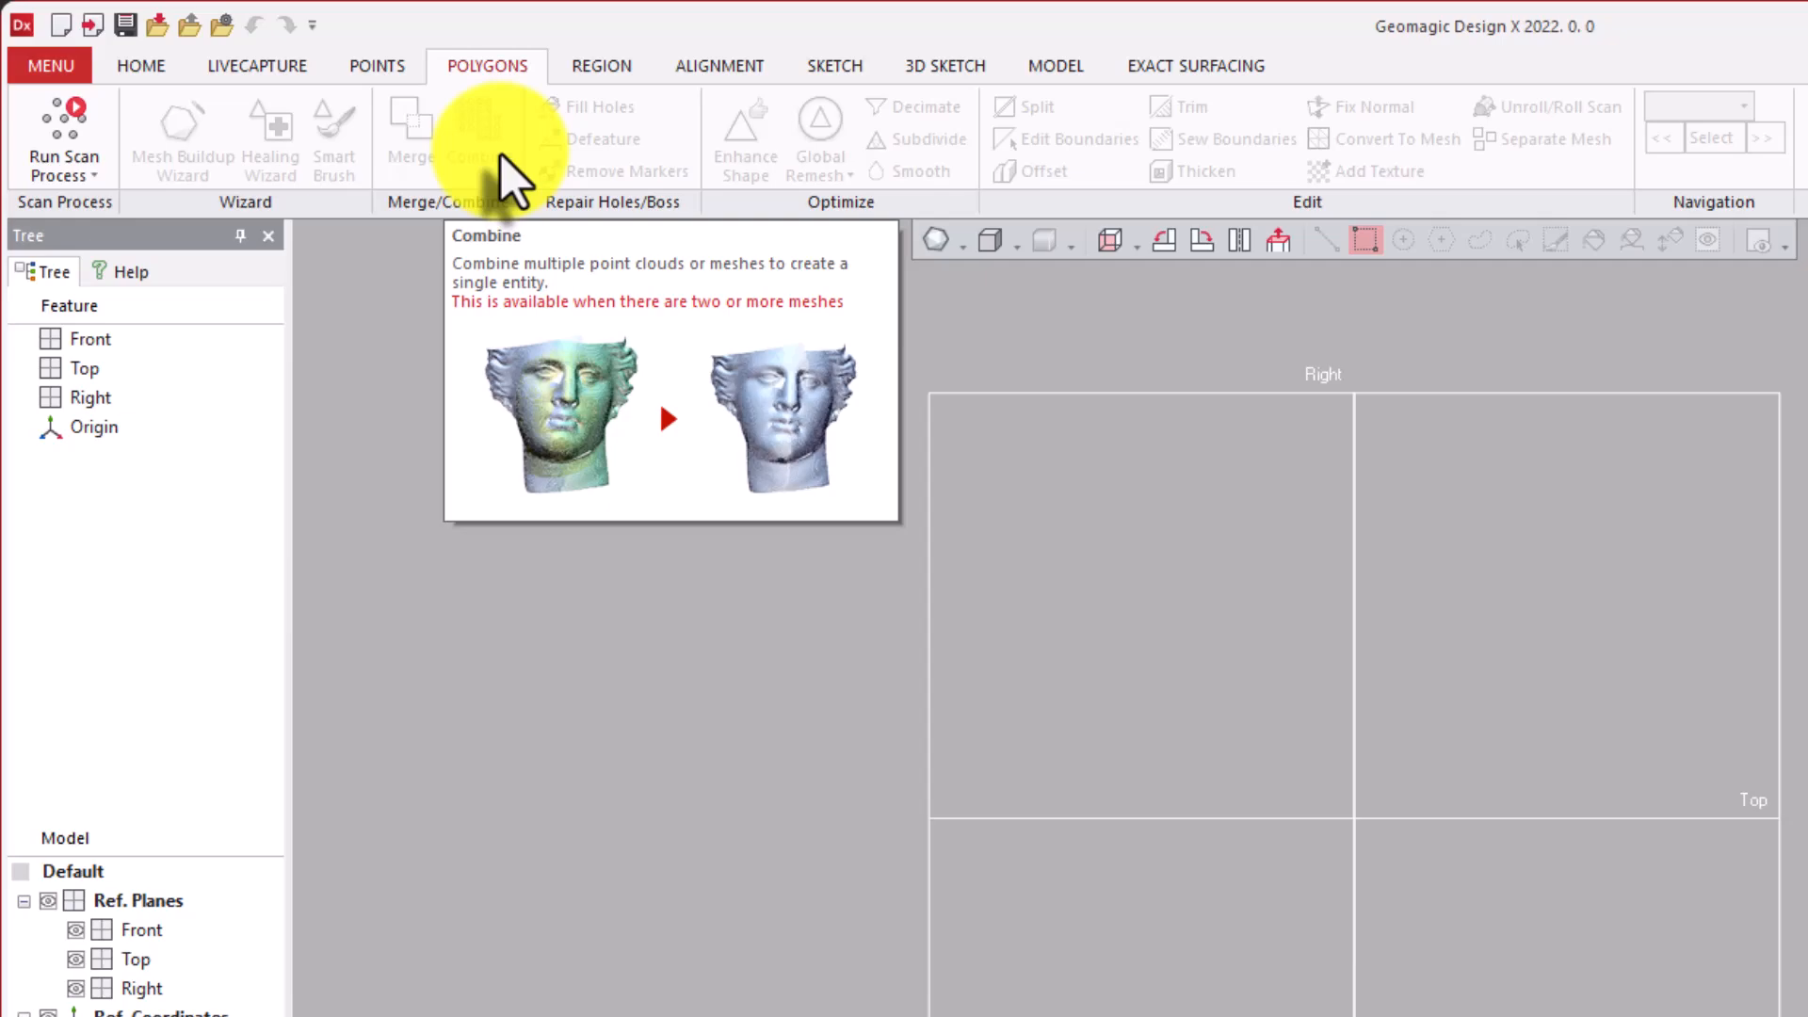
pyautogui.click(618, 68)
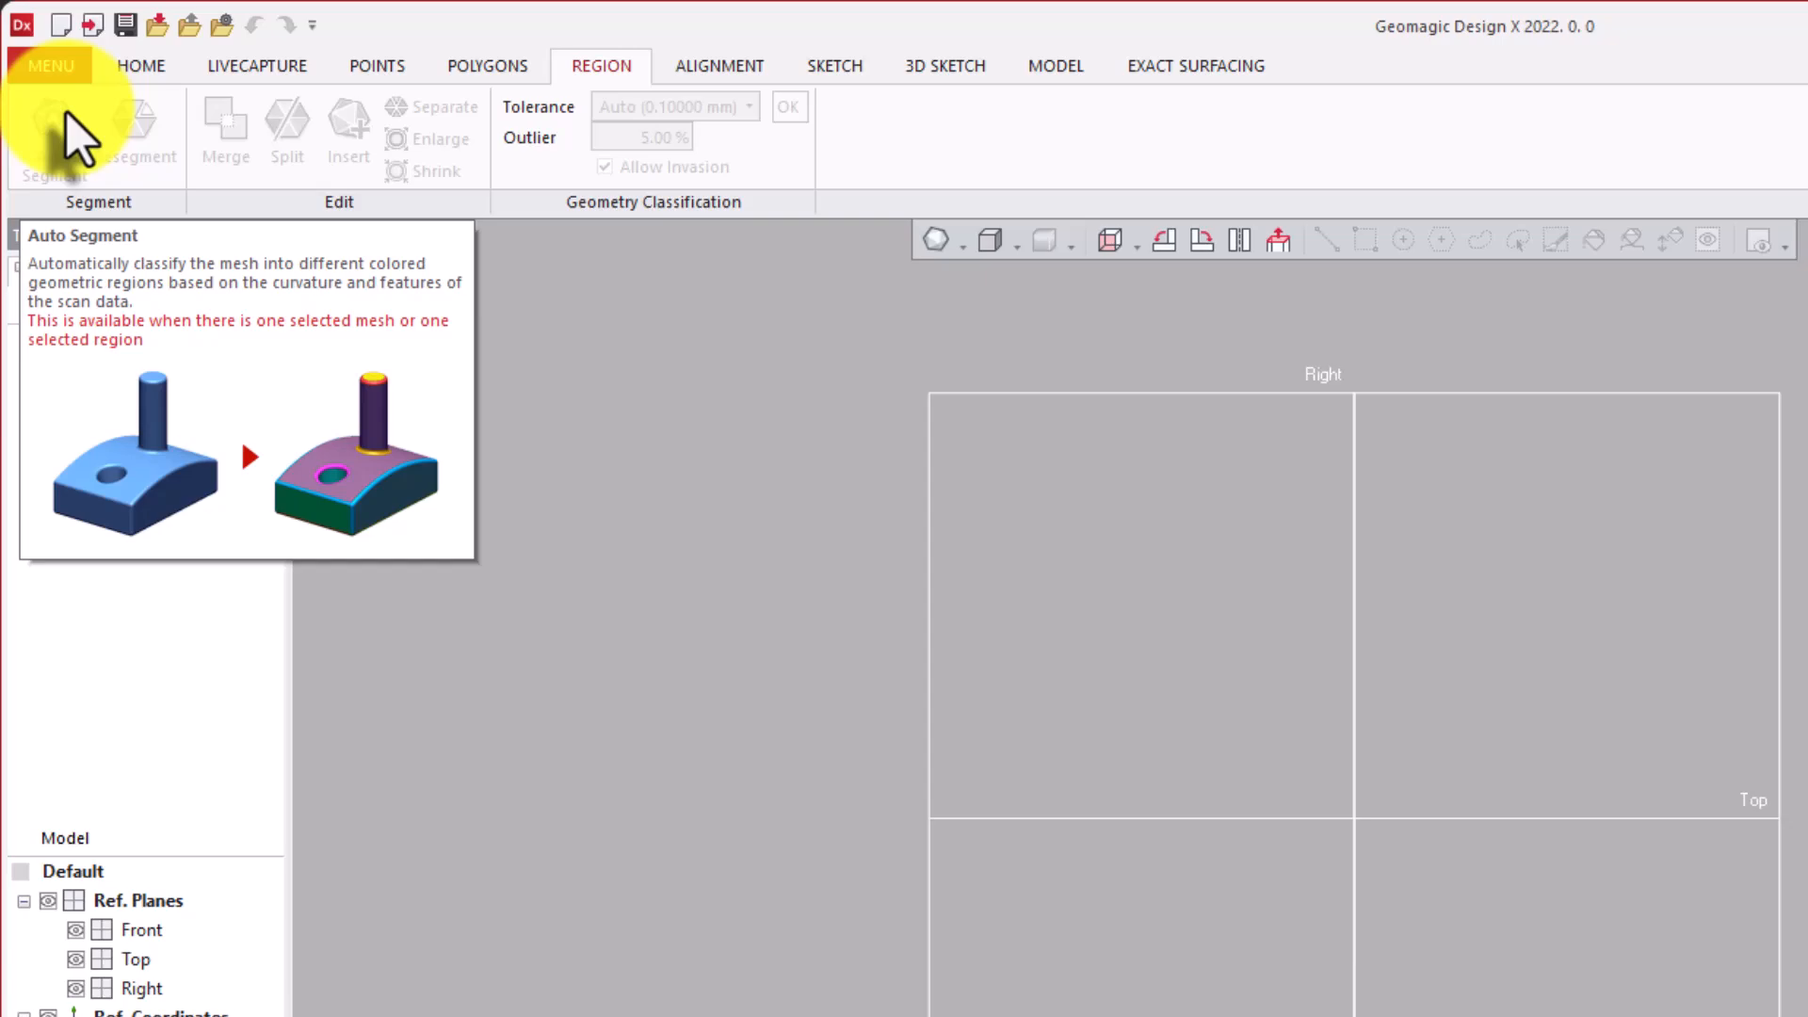
pyautogui.click(755, 79)
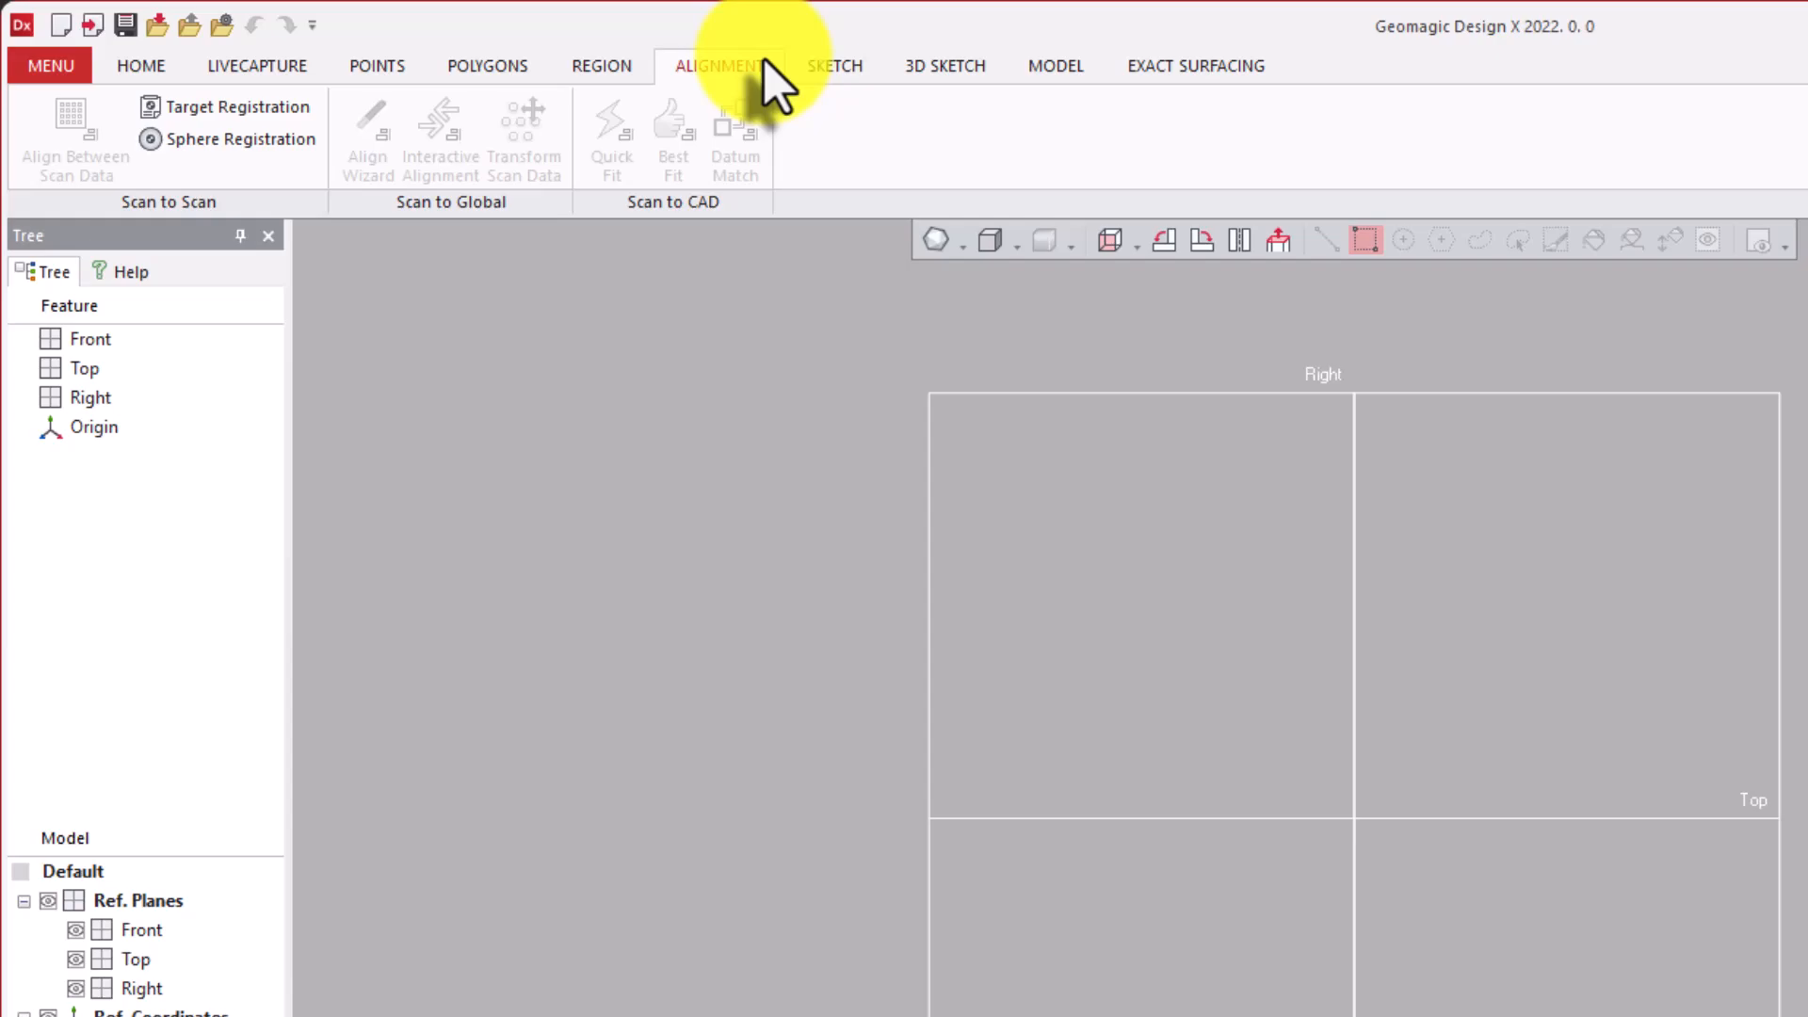
pyautogui.click(827, 76)
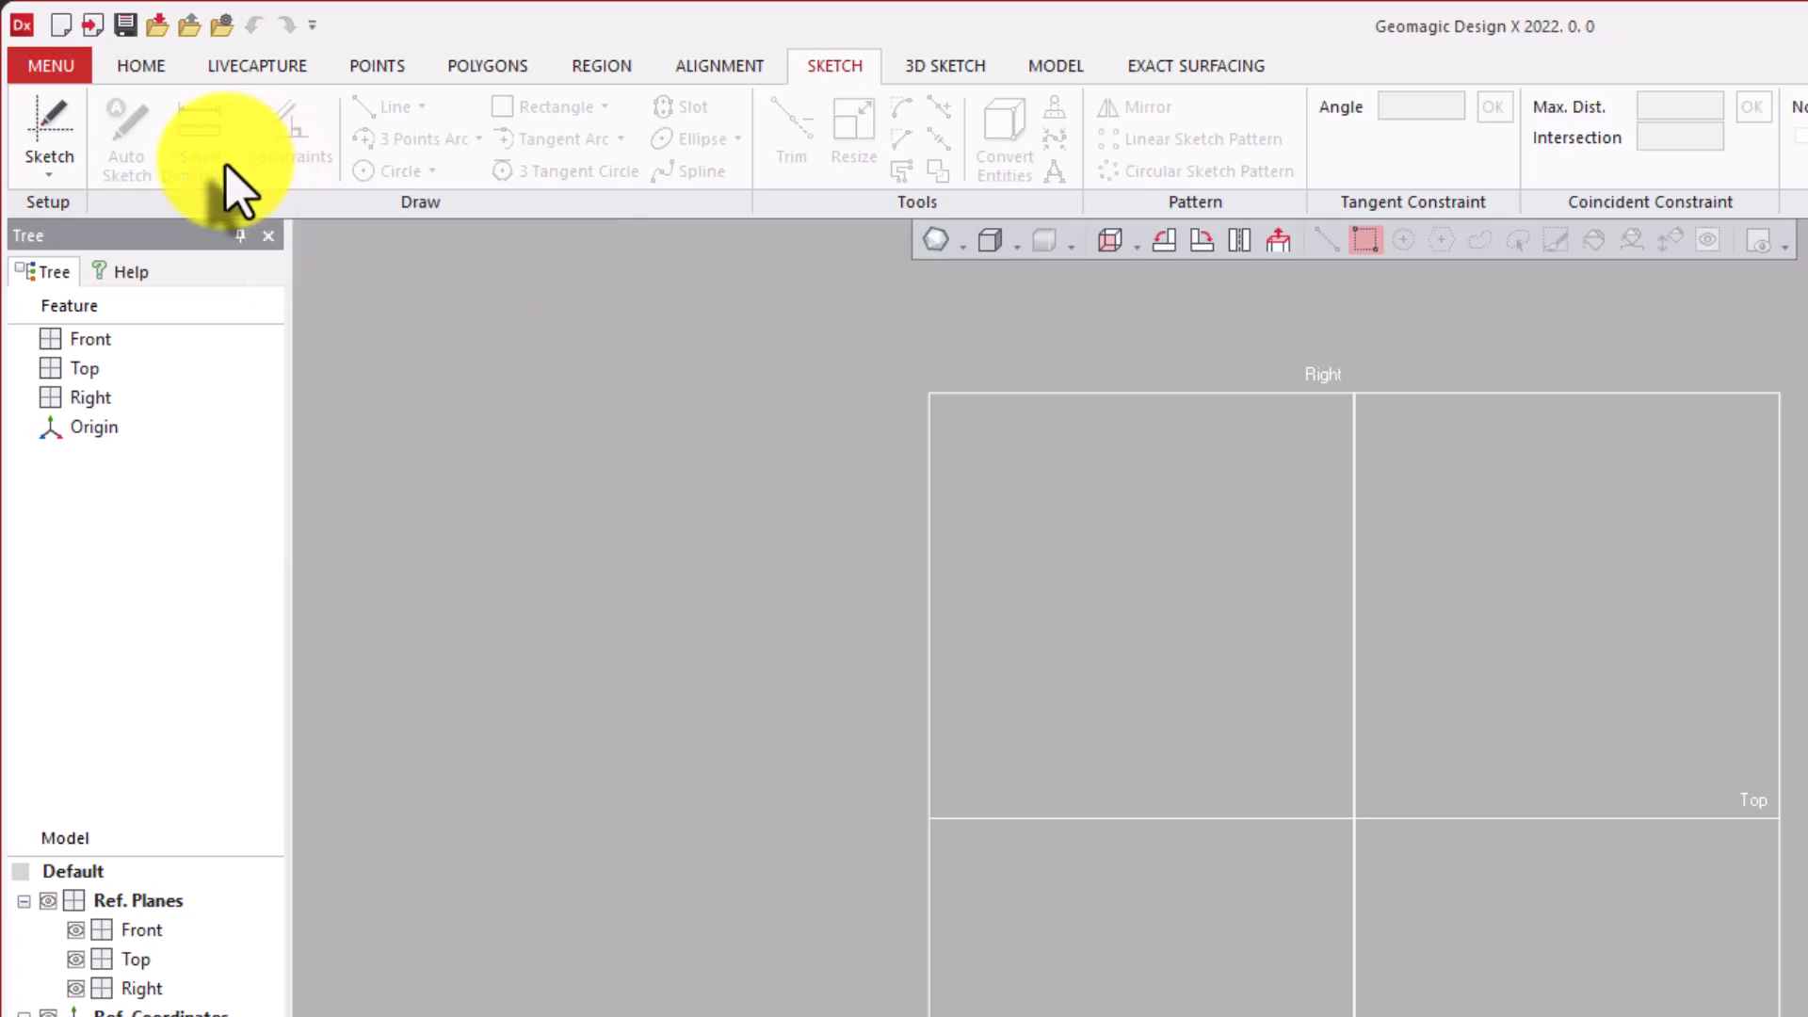
pyautogui.click(47, 179)
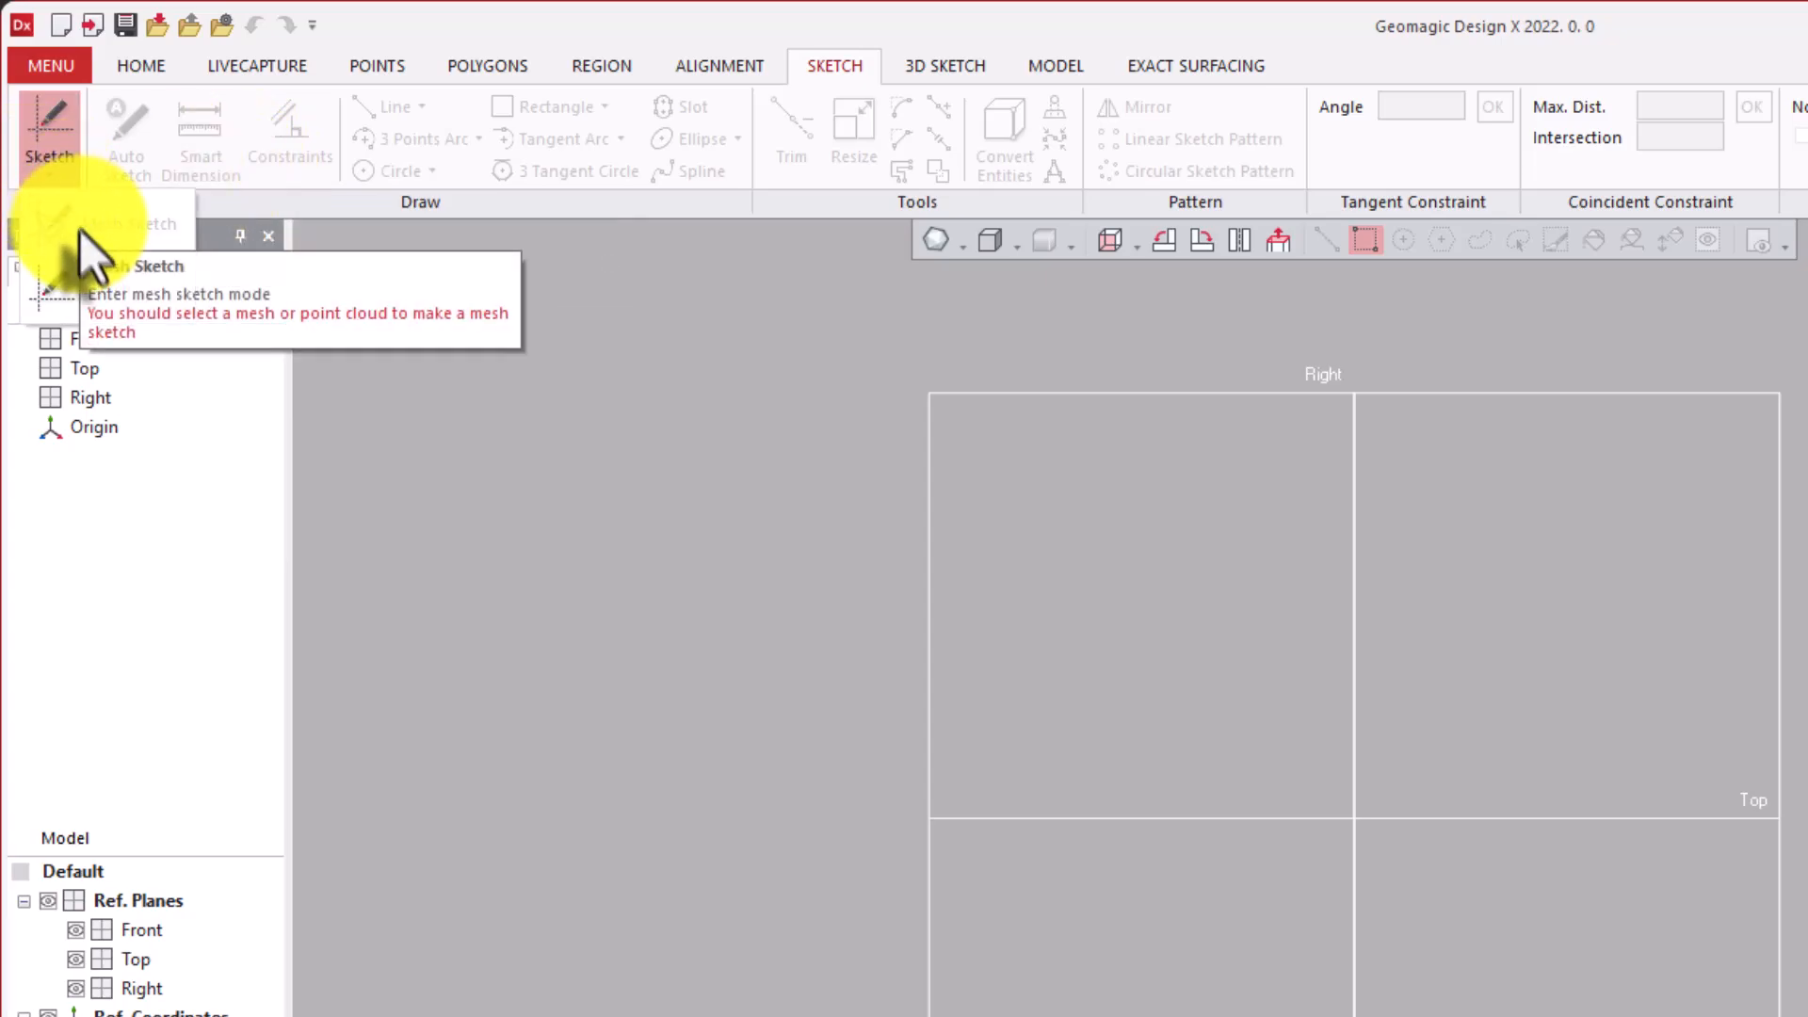
pyautogui.click(615, 390)
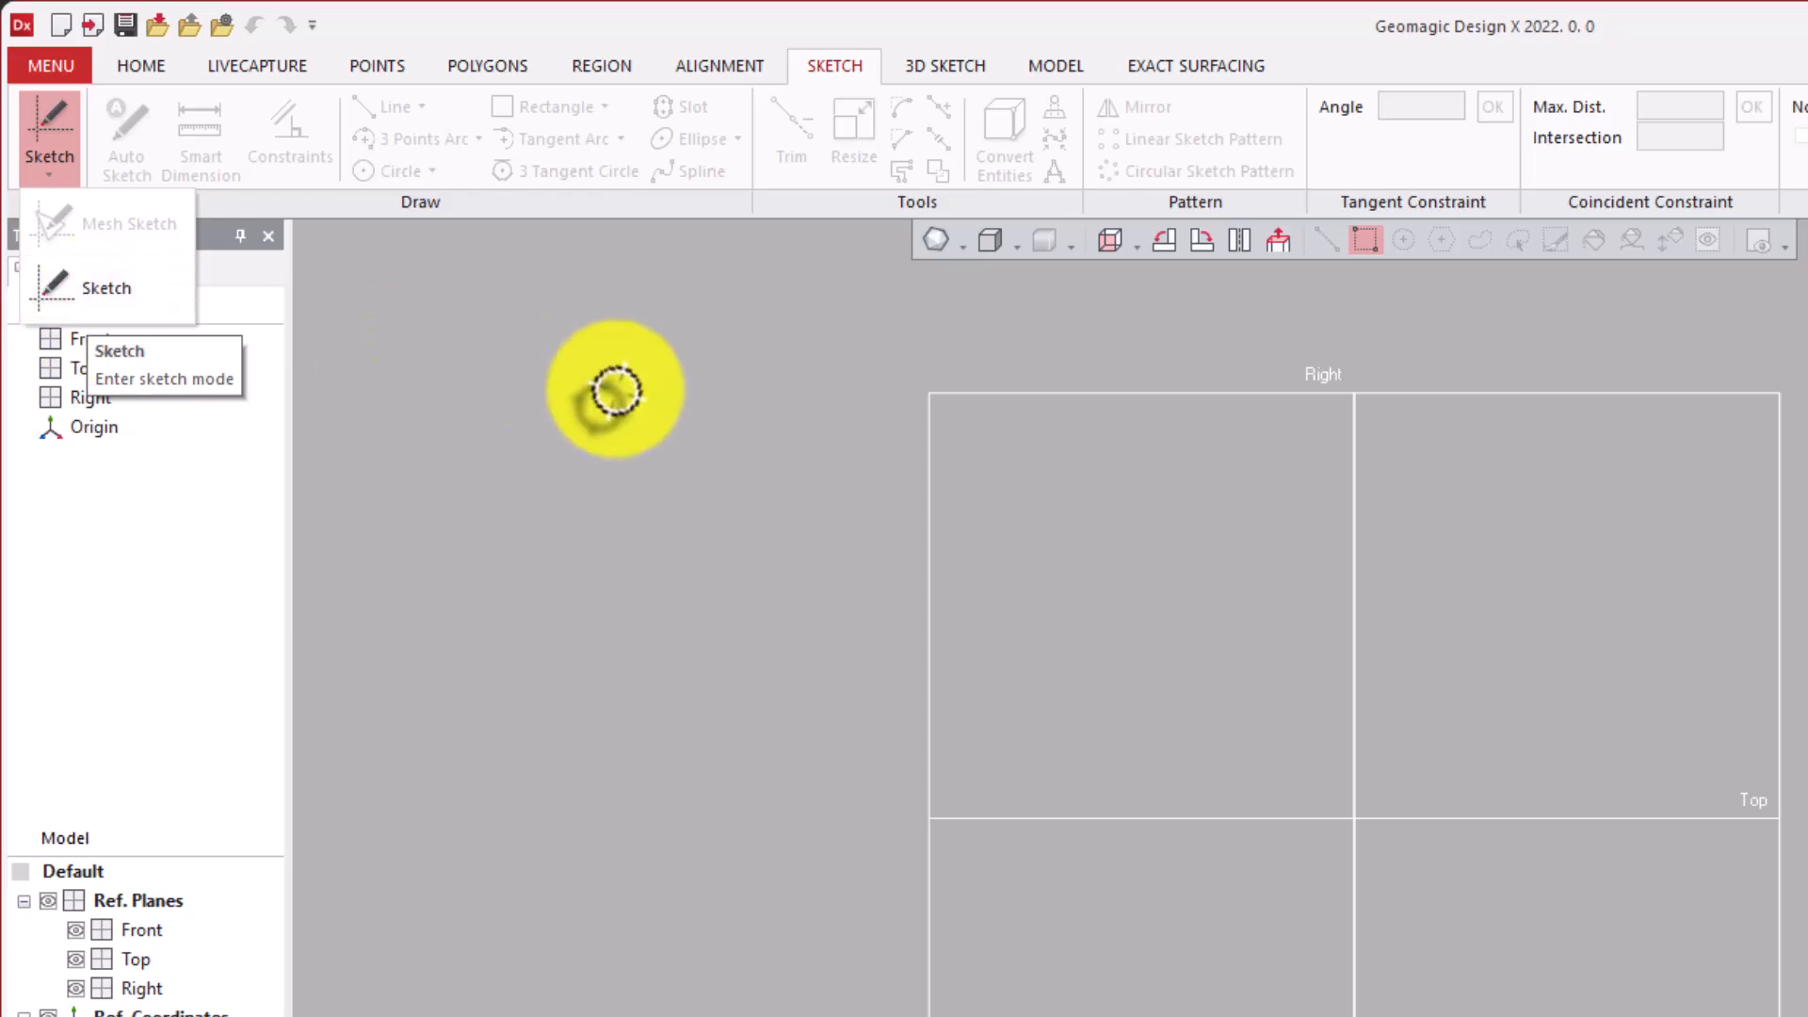
pyautogui.click(946, 73)
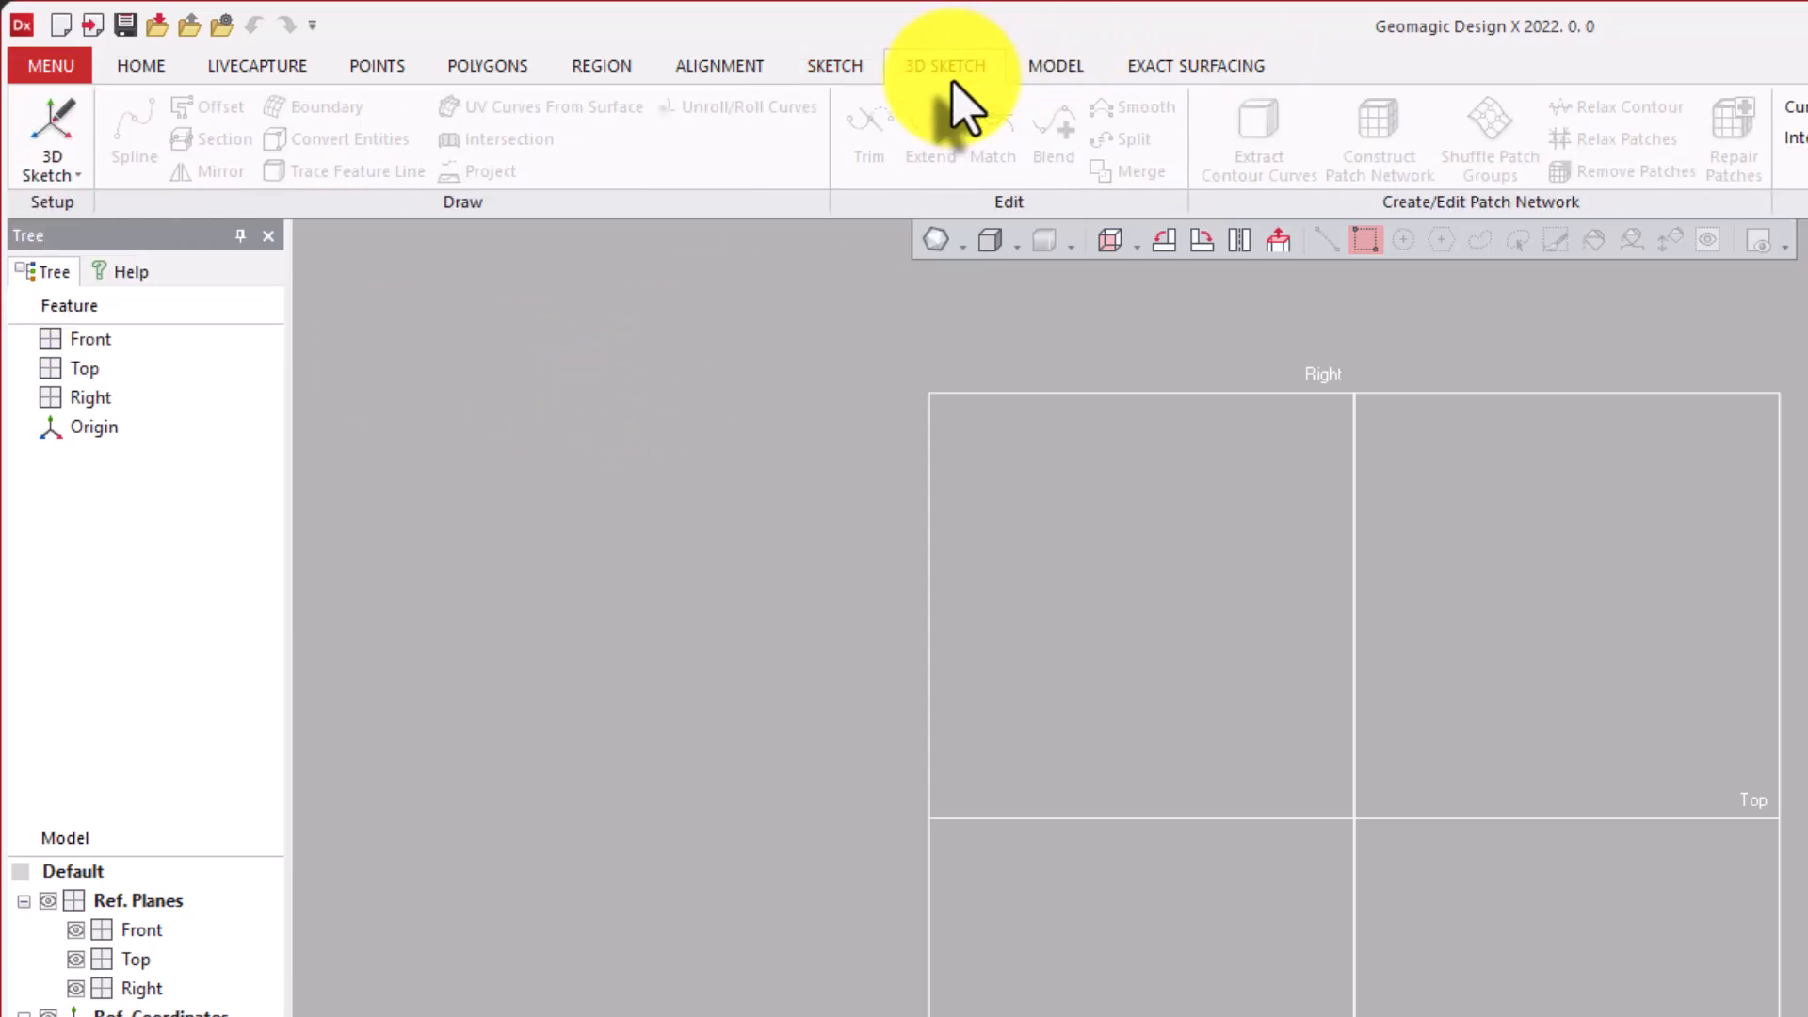
pyautogui.click(47, 174)
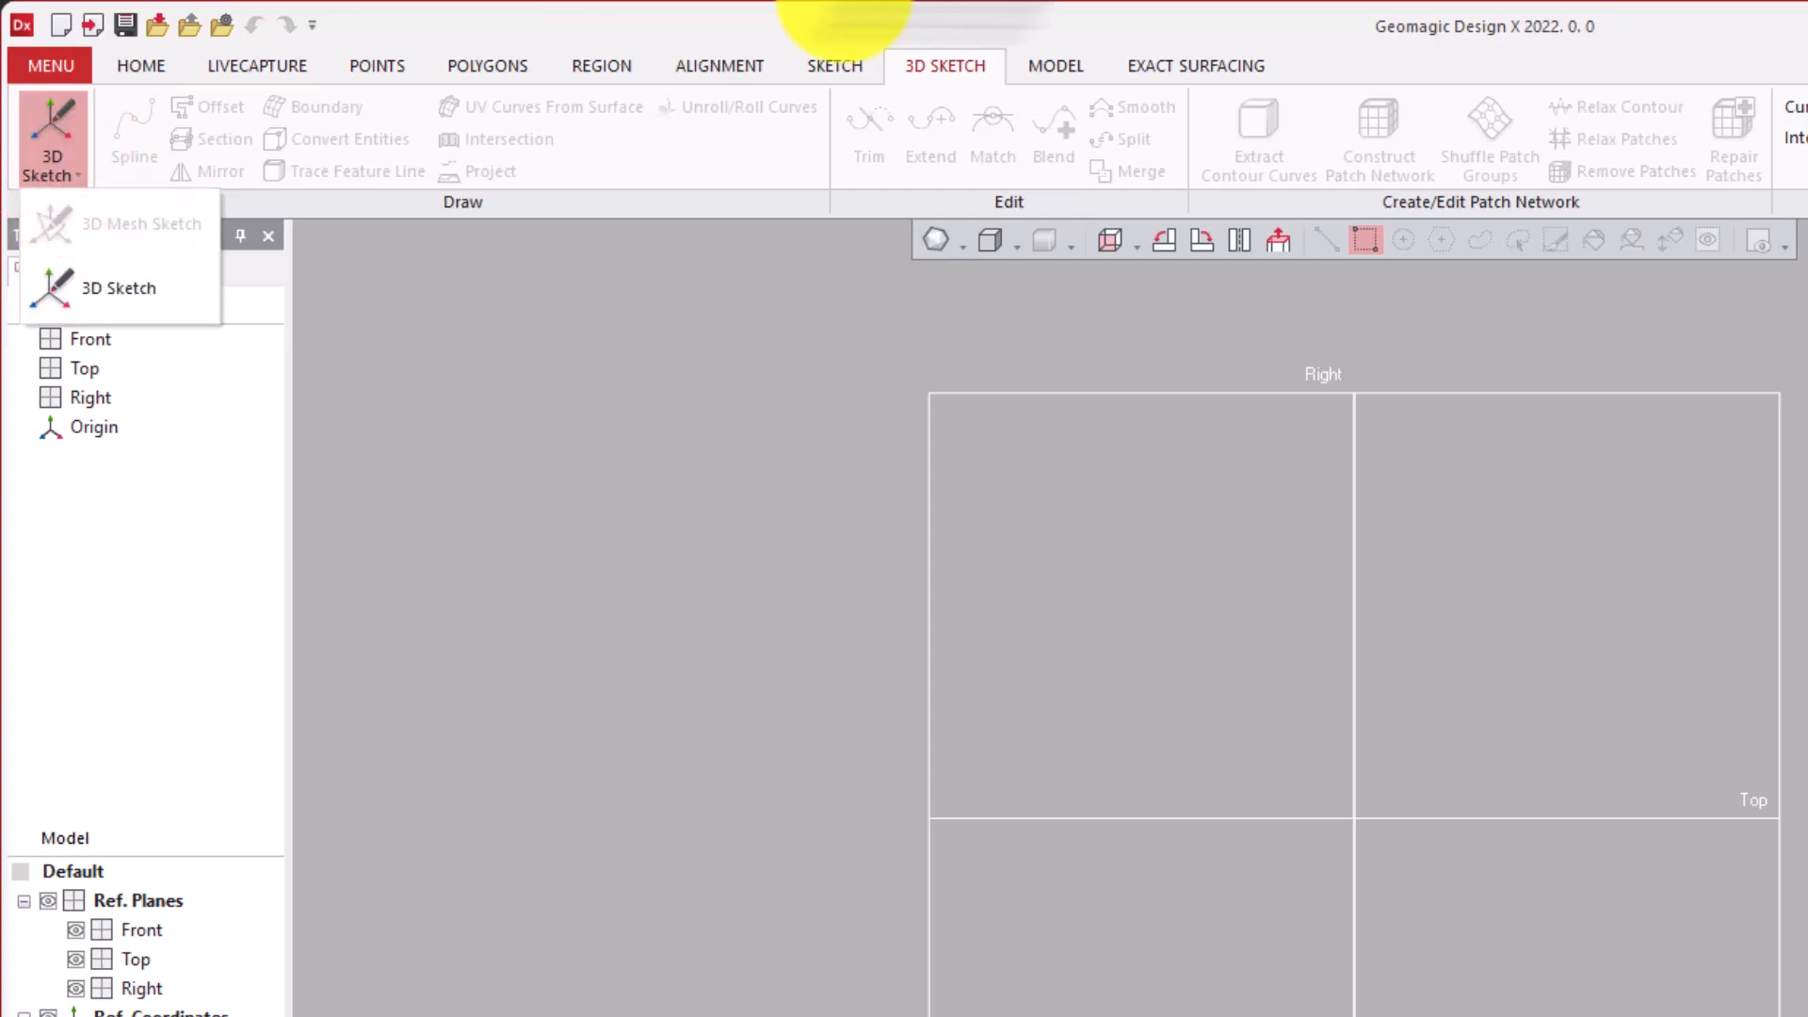
pyautogui.click(1059, 65)
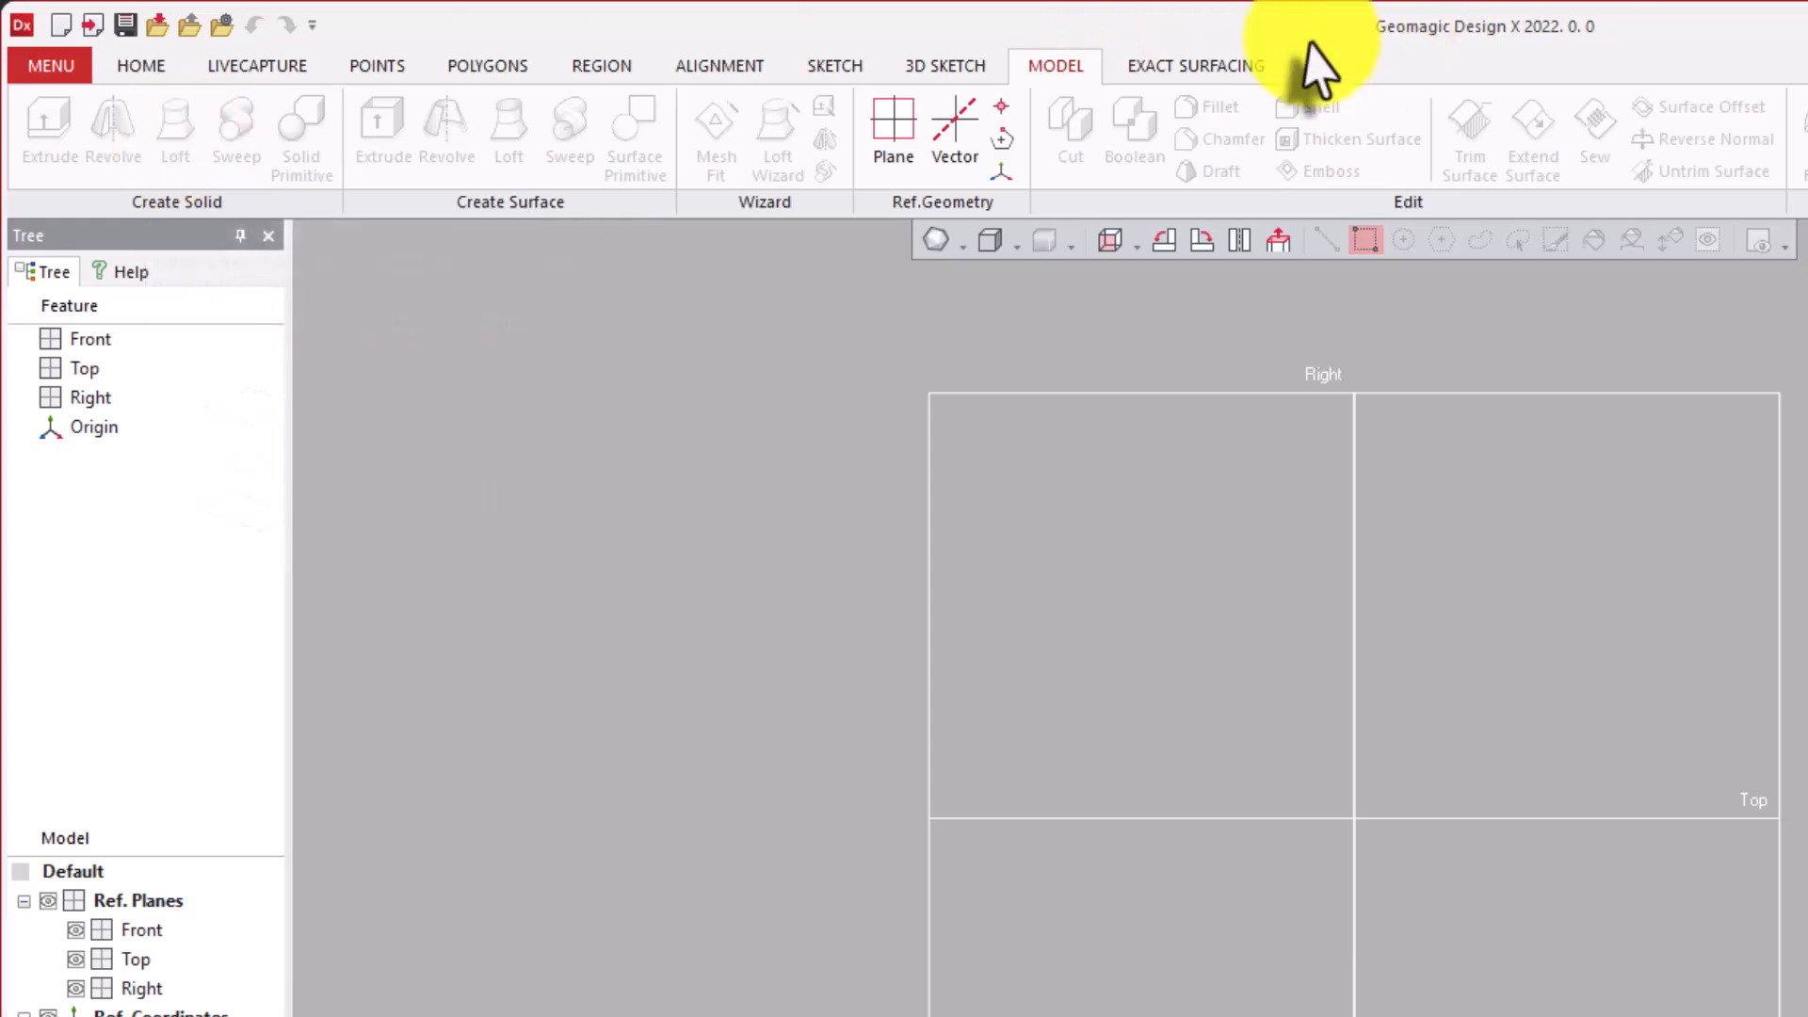
pyautogui.click(1218, 59)
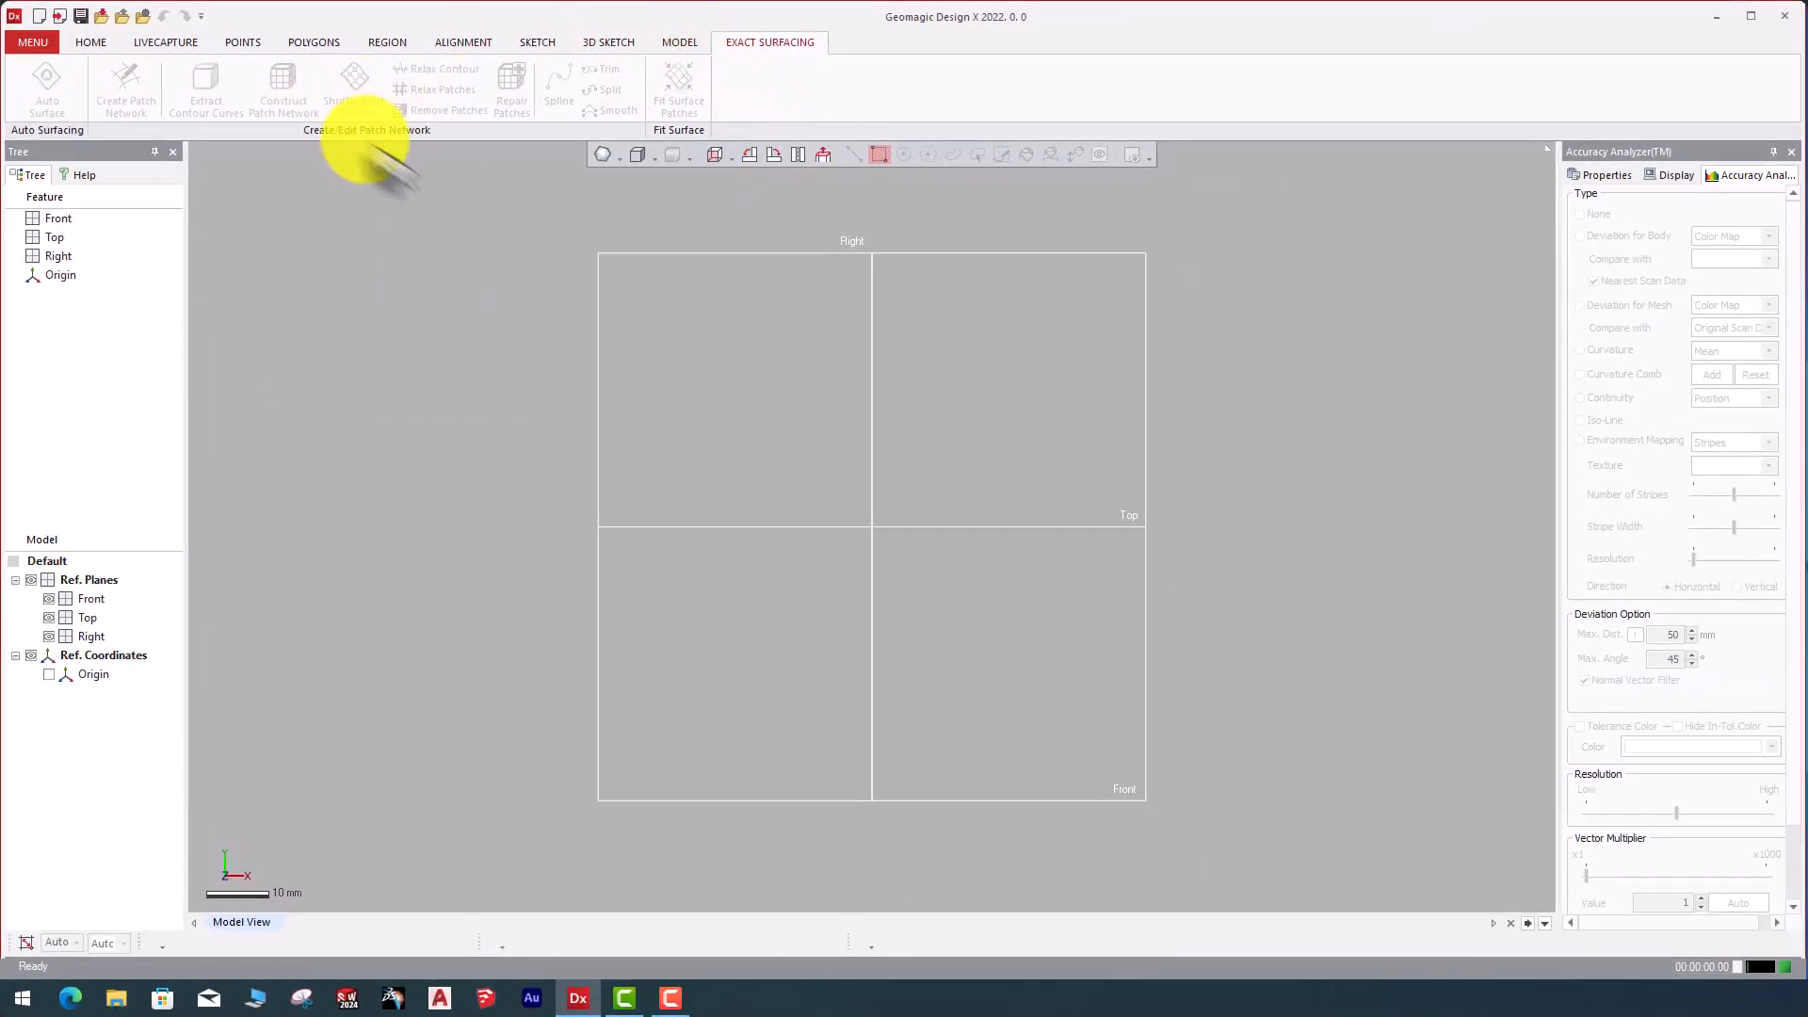
# - Look over the main menu categories and the CAD programs offered for LiveTransfer
pyautogui.click(31, 43)
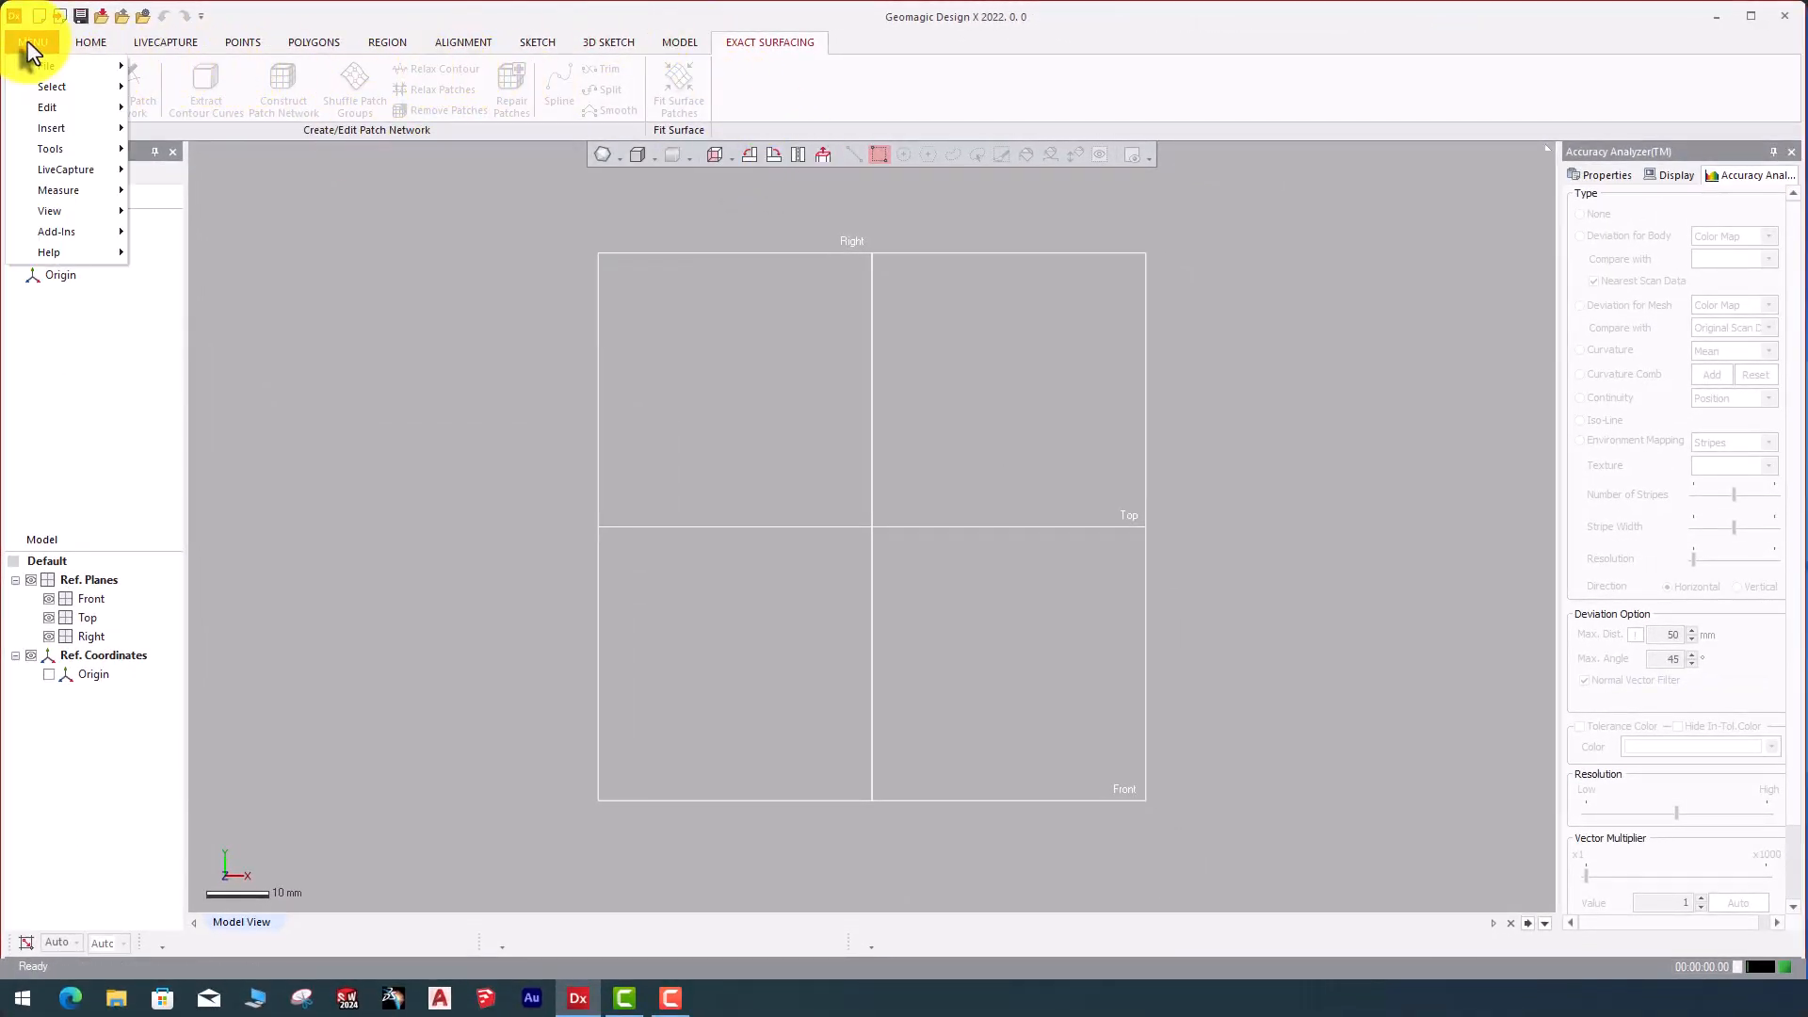
pyautogui.click(723, 110)
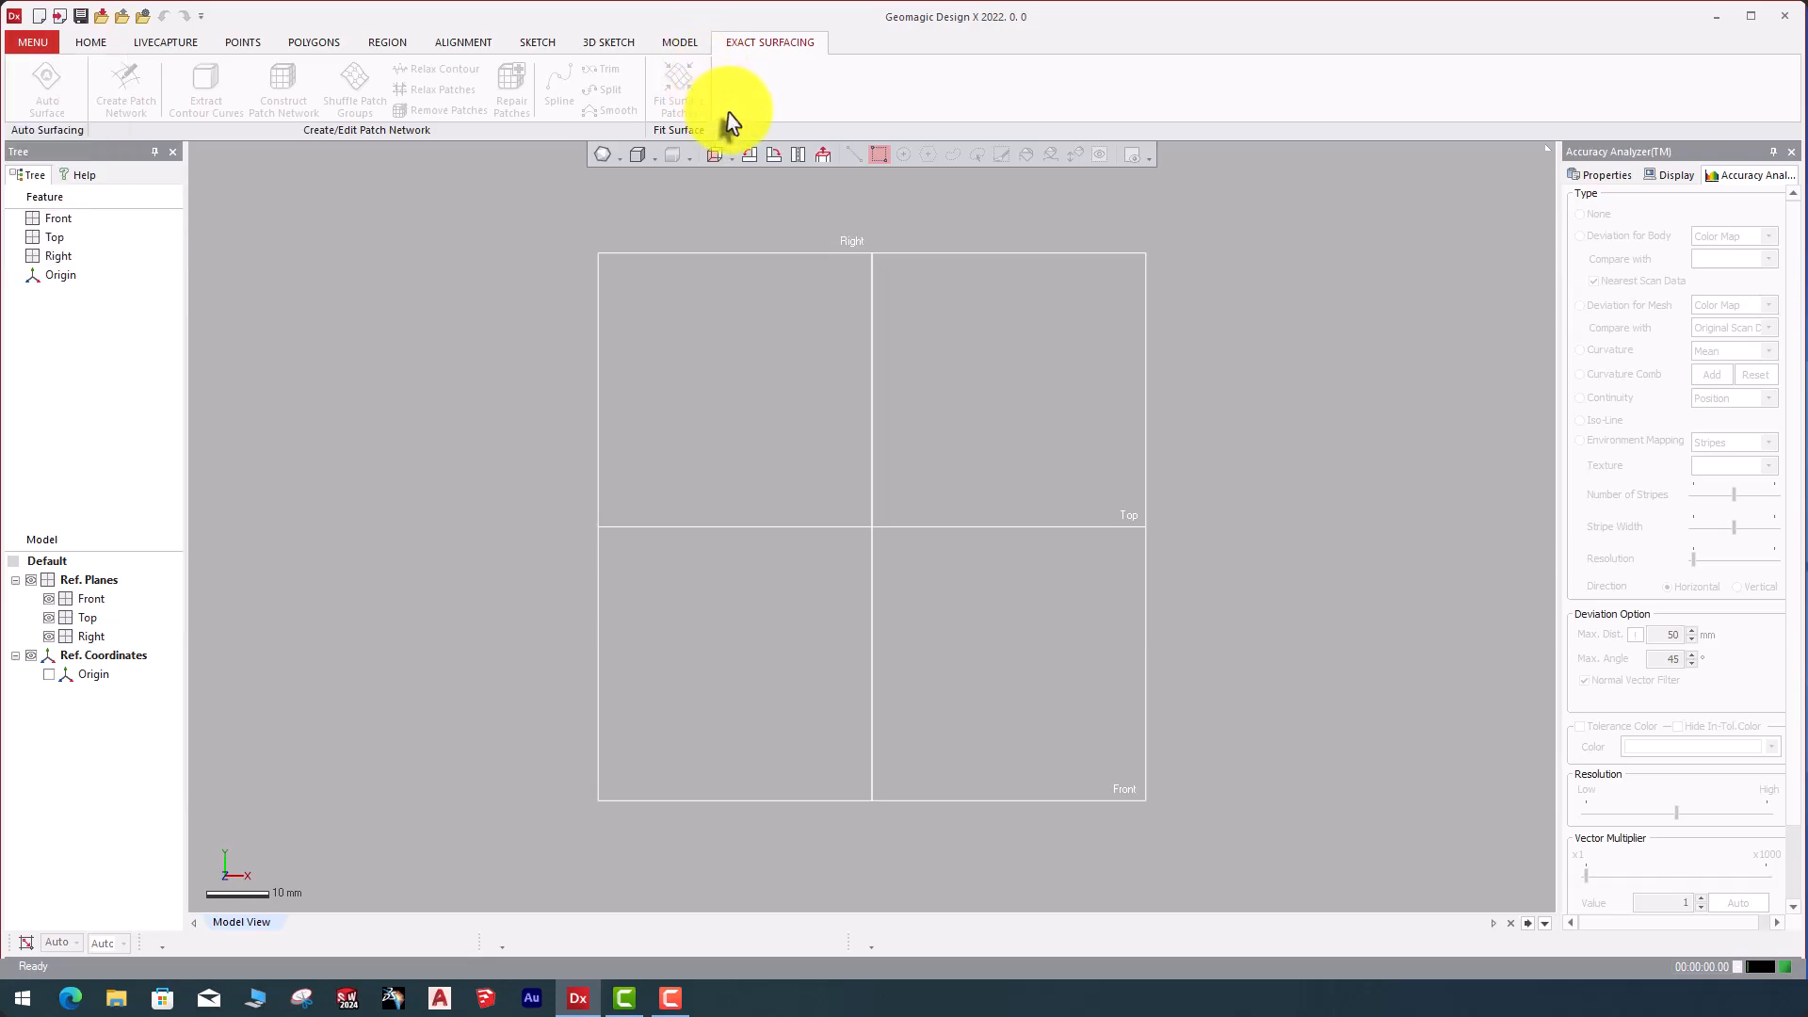
pyautogui.click(85, 46)
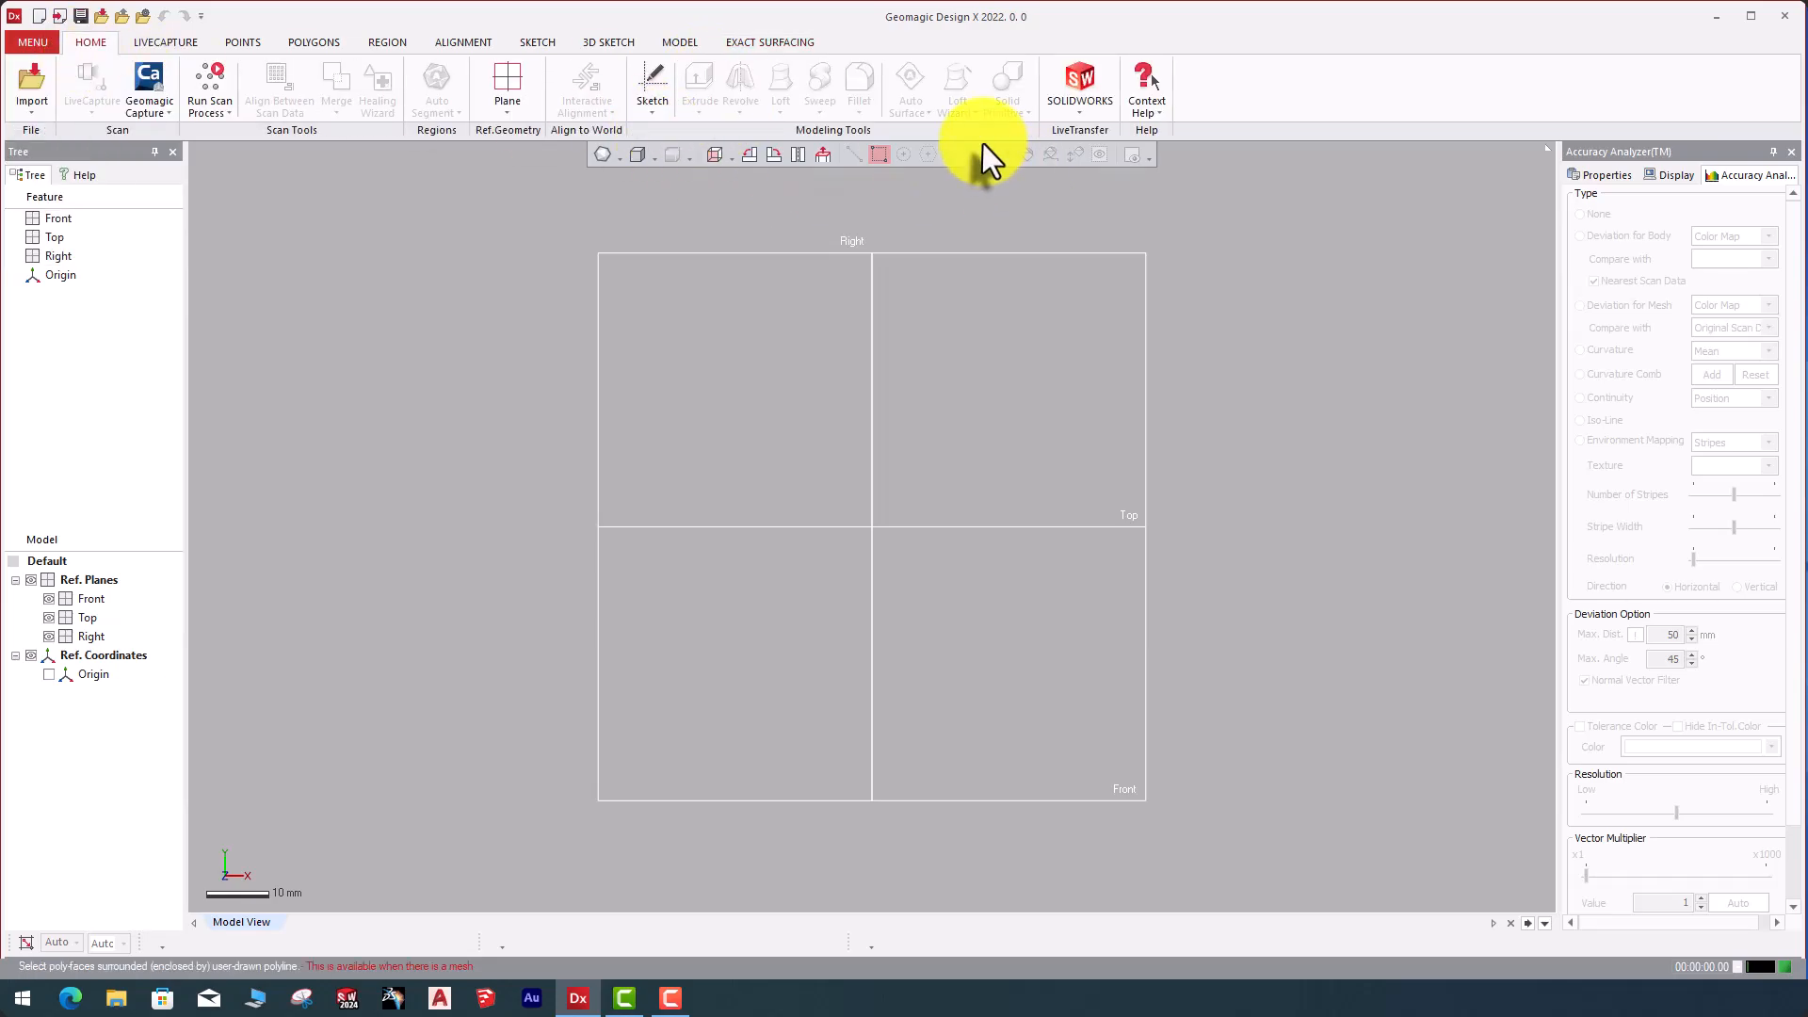
pyautogui.click(1079, 120)
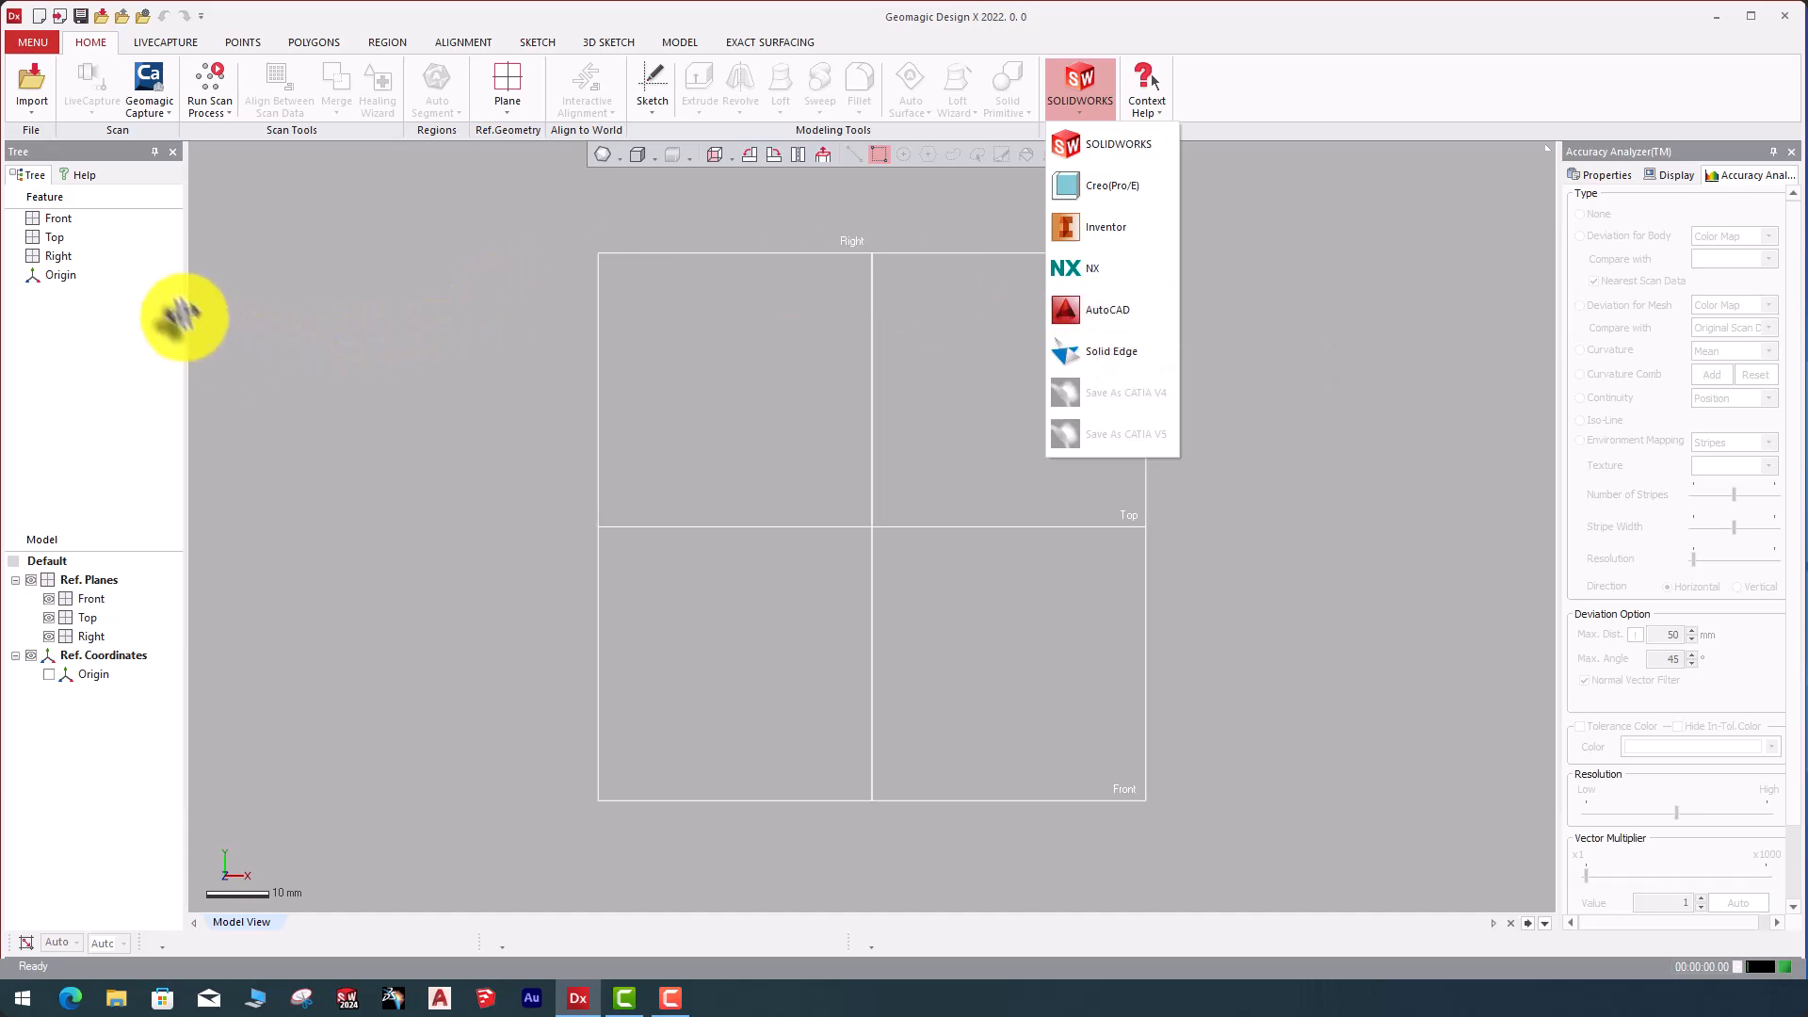
pyautogui.click(499, 236)
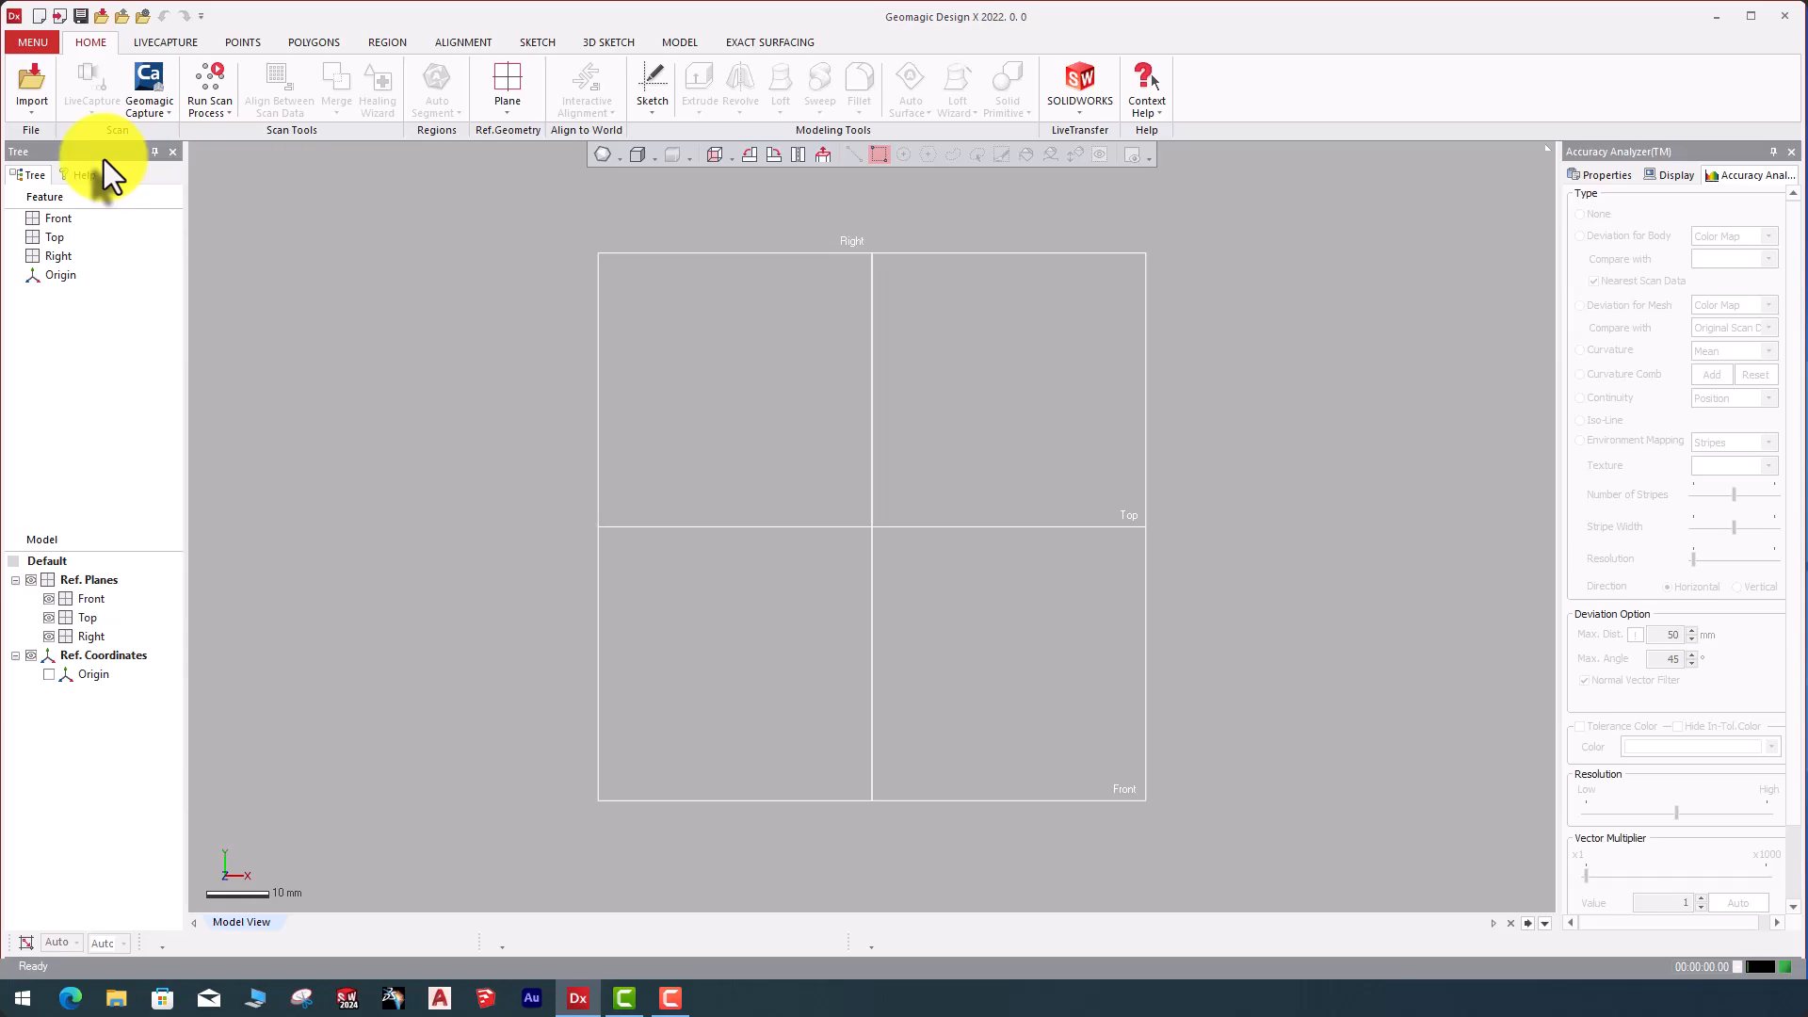
# - Import the mesh file 2 from the stl folder using Import Only
pyautogui.click(37, 82)
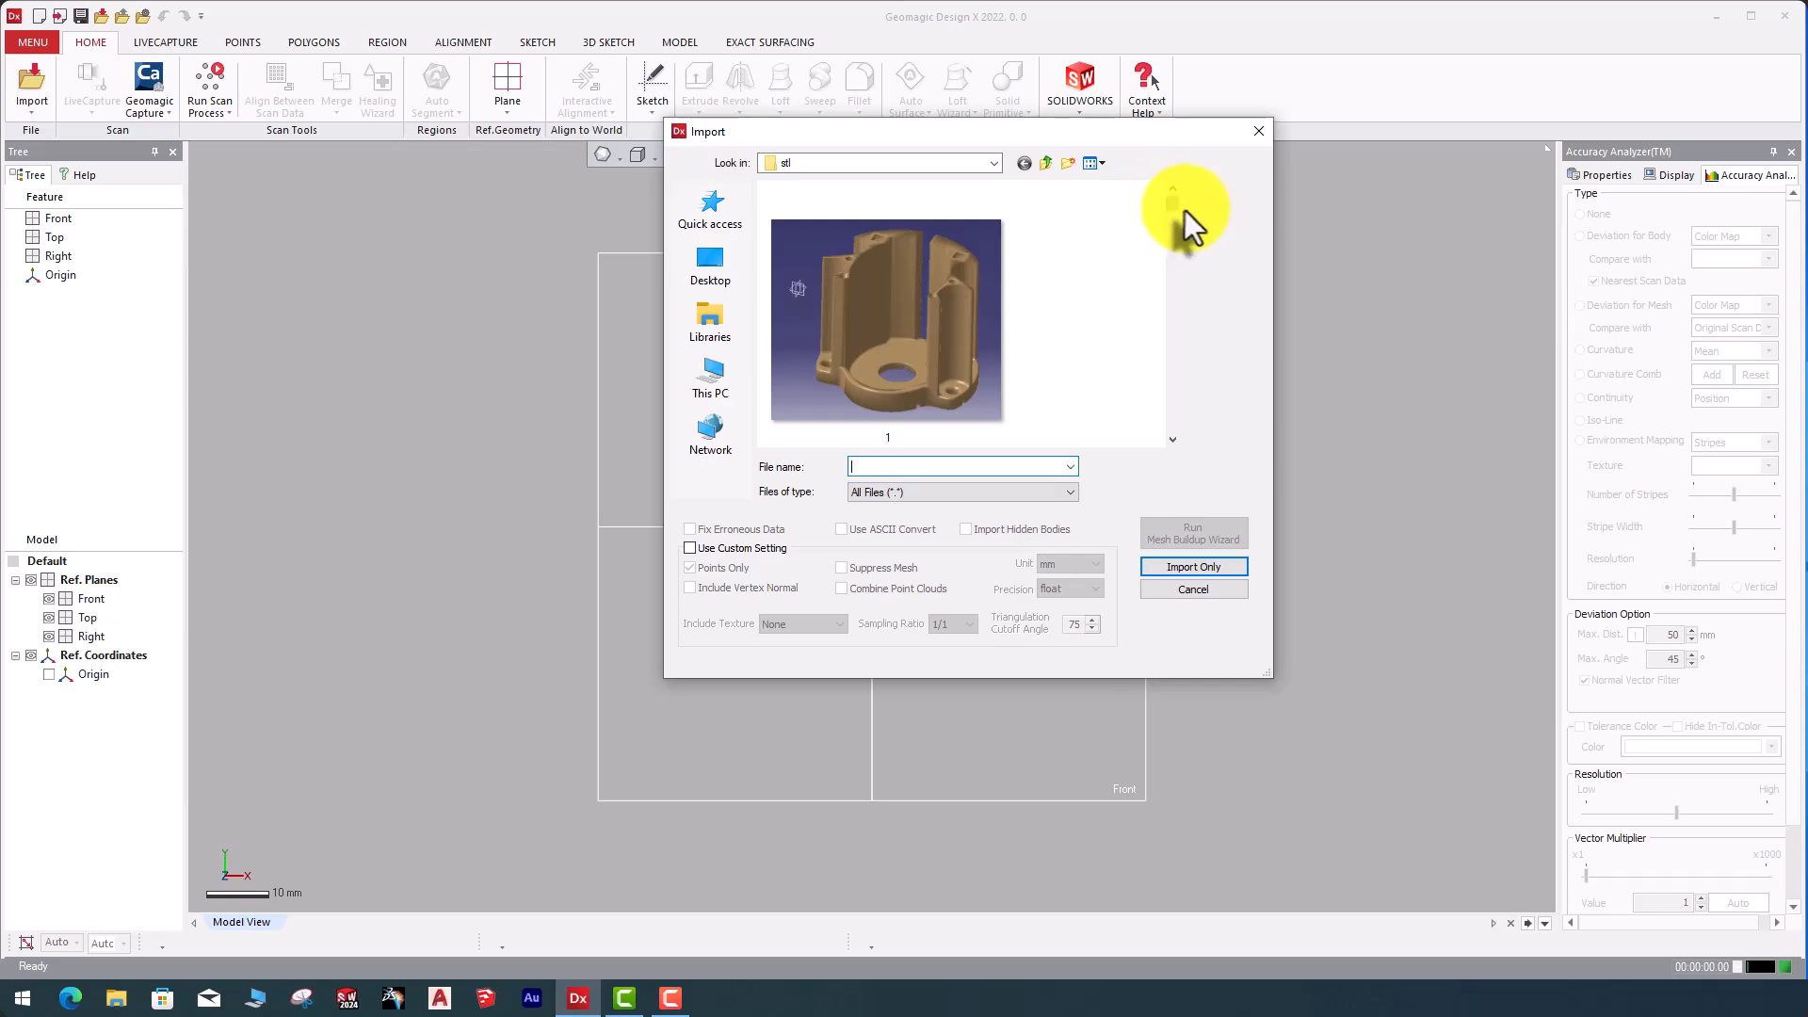
pyautogui.moveTo(1174, 211); pyautogui.dragTo(1178, 274)
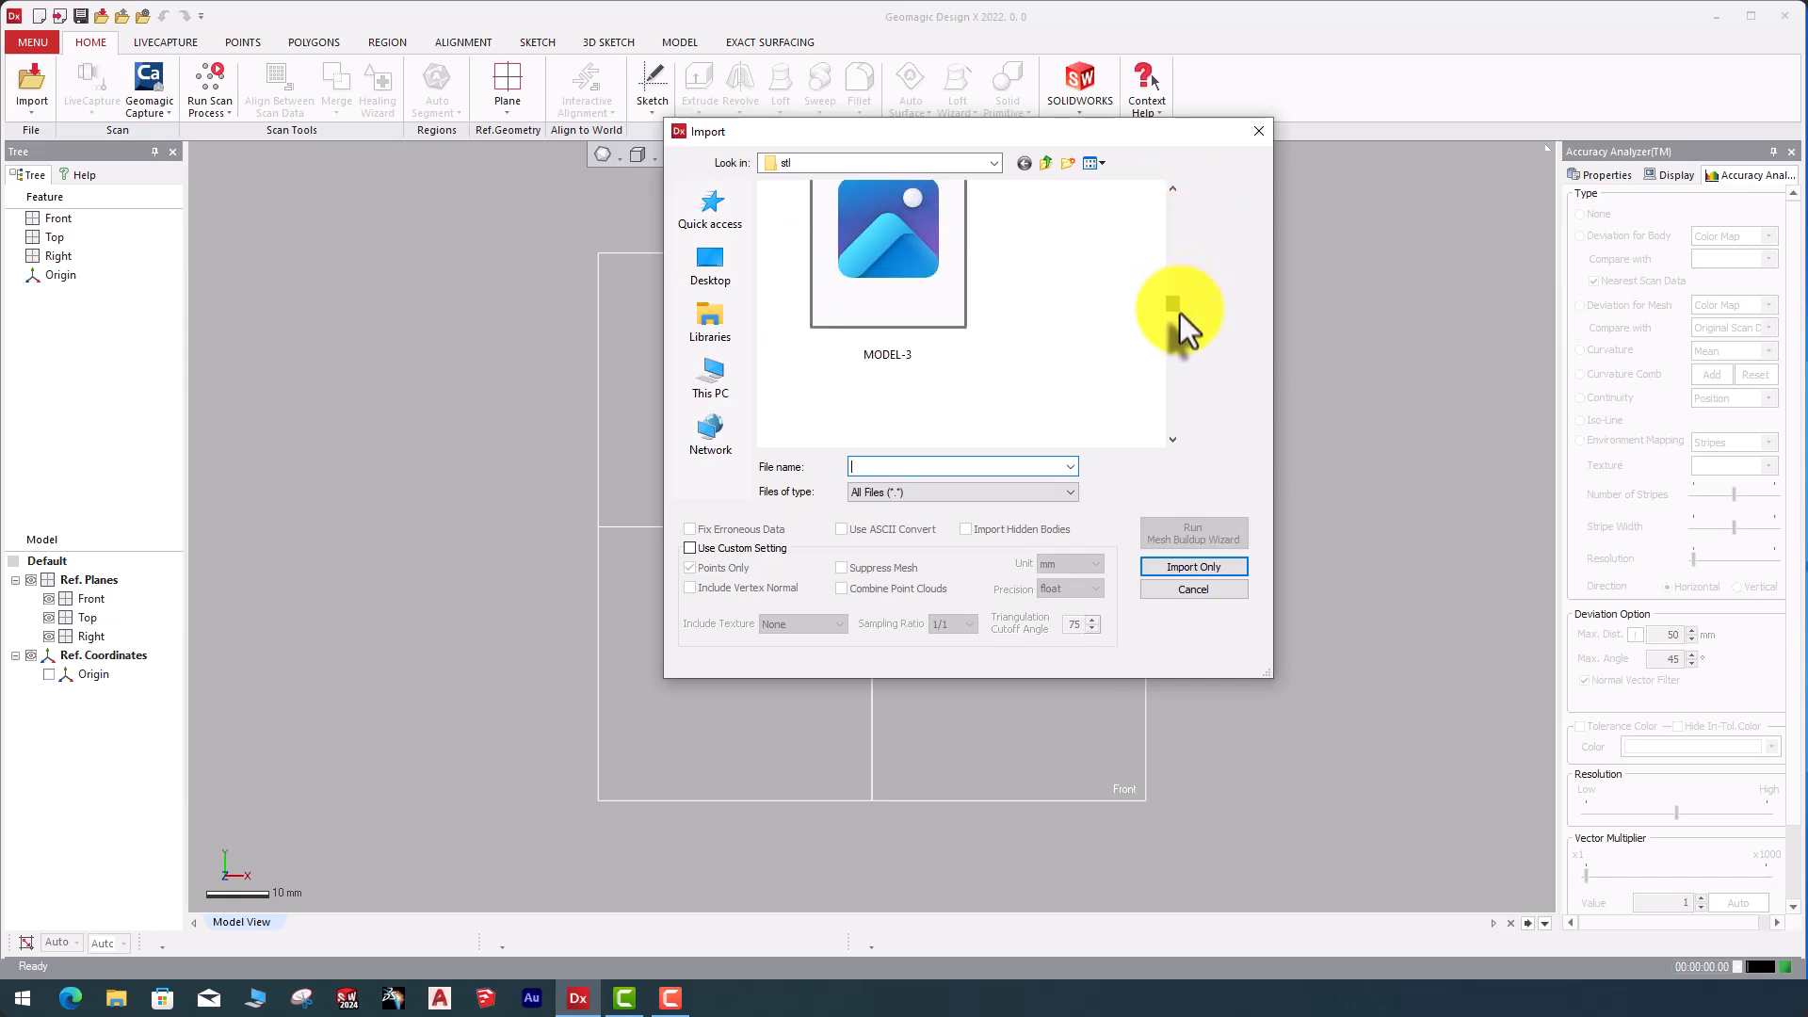
pyautogui.moveTo(1179, 359); pyautogui.dragTo(1149, 233)
pyautogui.click(890, 325)
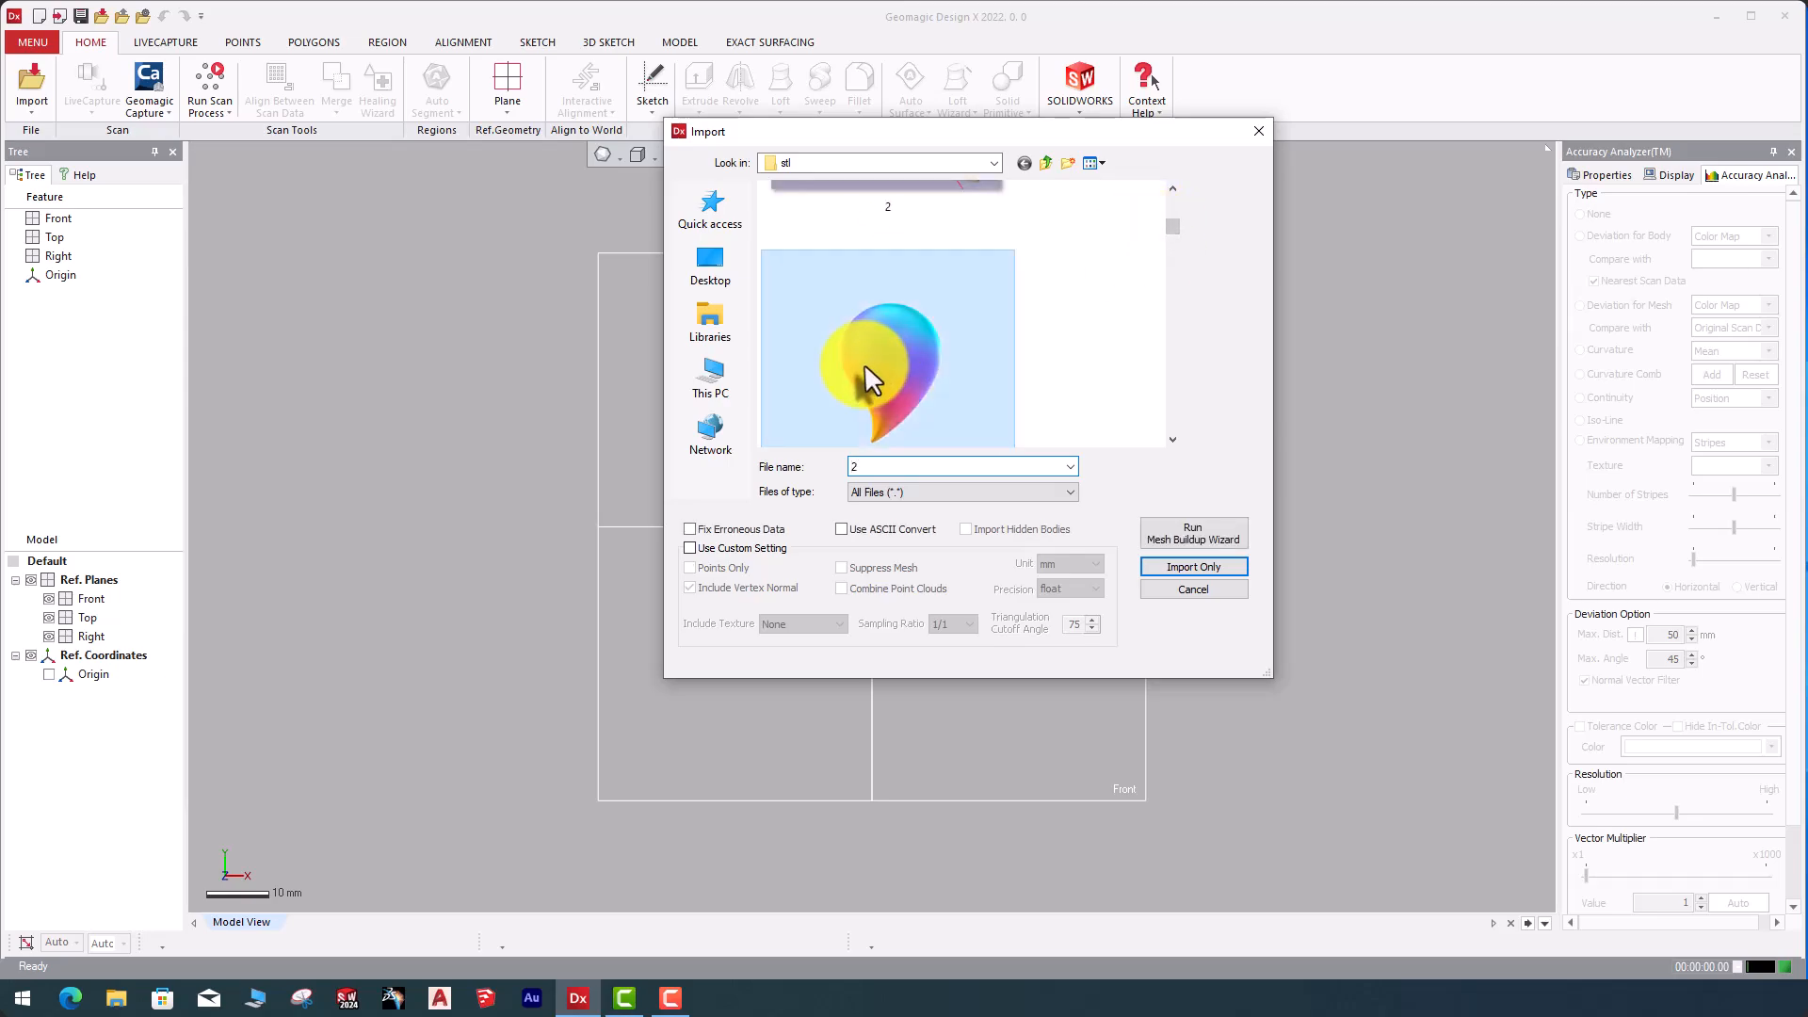
pyautogui.click(1194, 566)
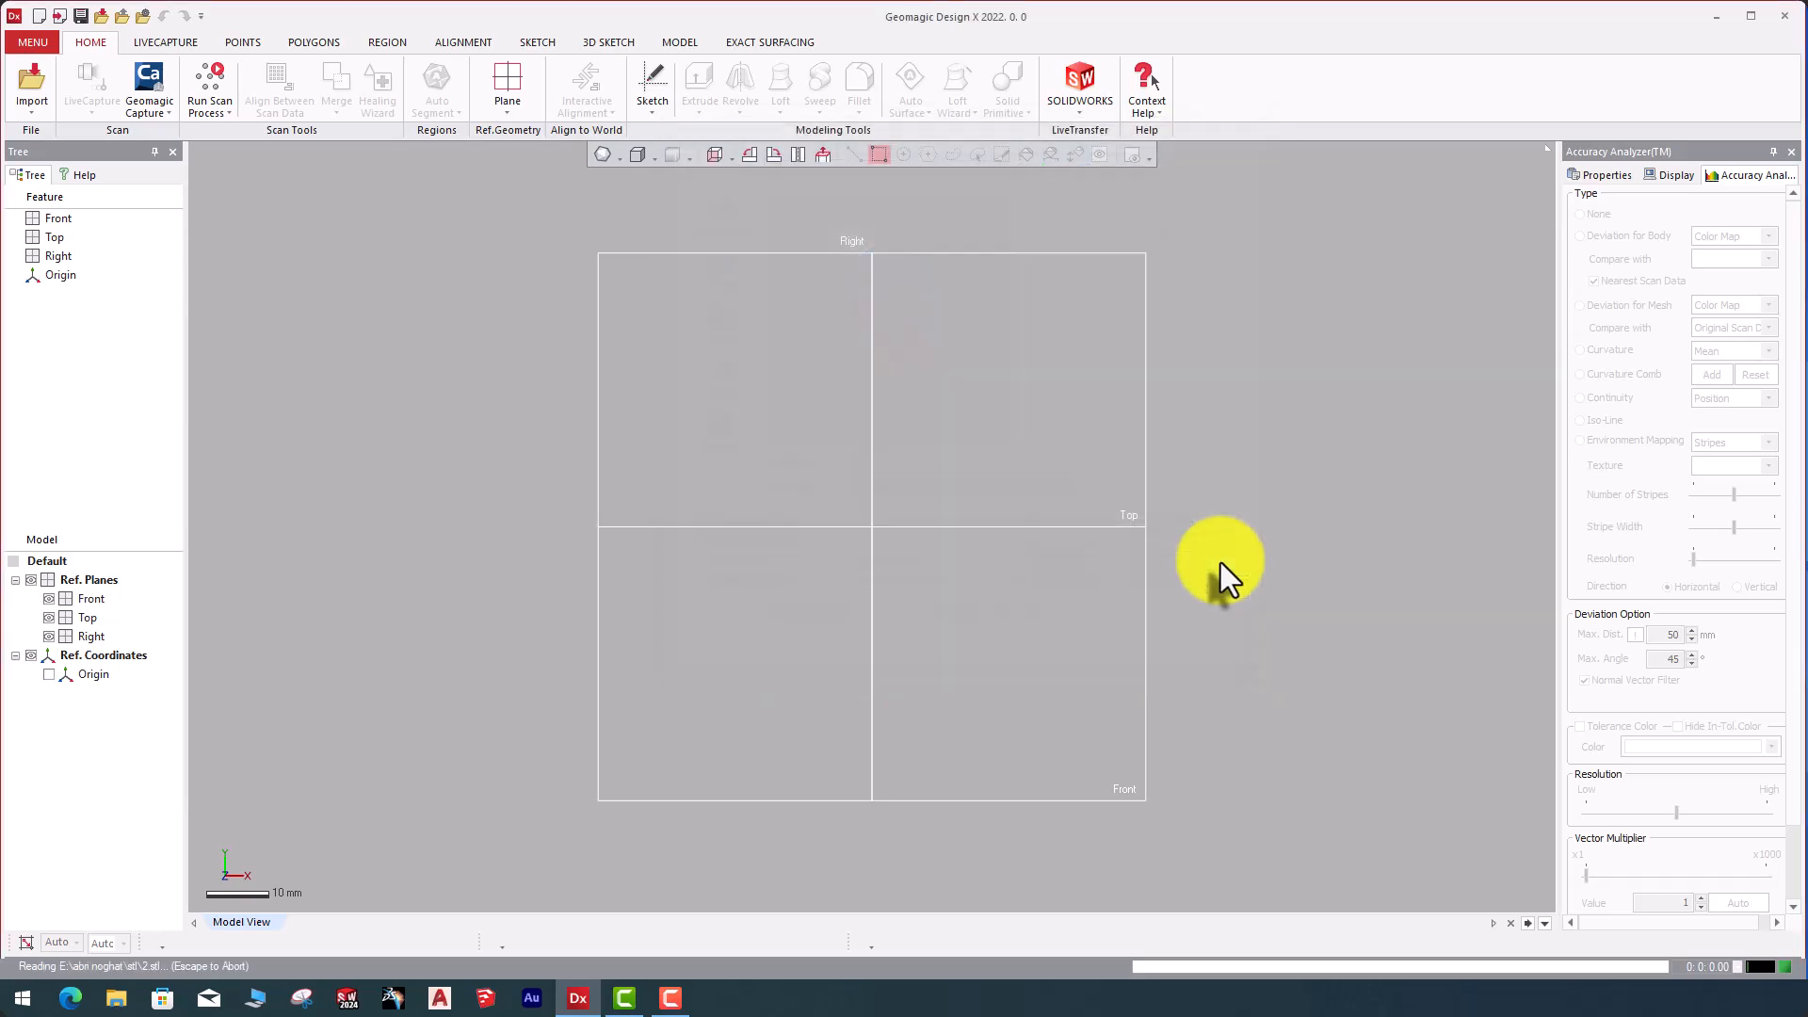
# - Create a planar mesh sketch of the imported cap on the Top plane with a 0 mm section offset
pyautogui.moveTo(886, 419); pyautogui.dragTo(742, 415, button='right')
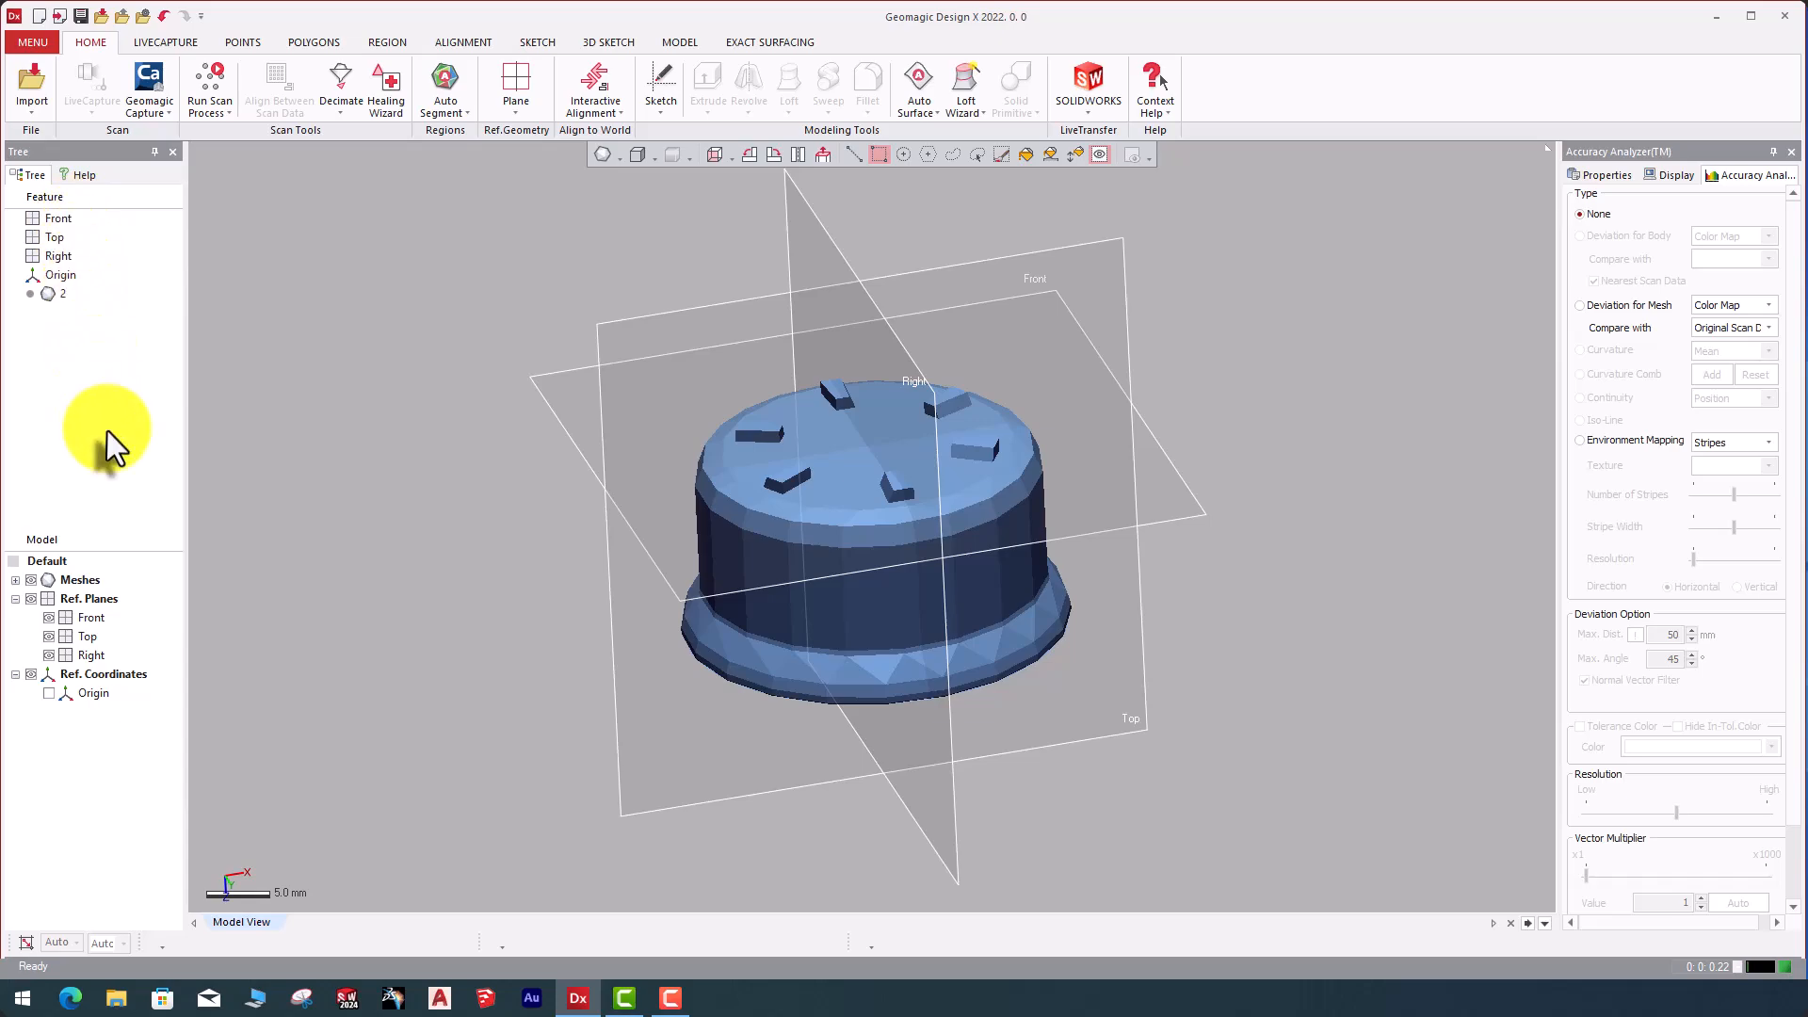
pyautogui.click(686, 311)
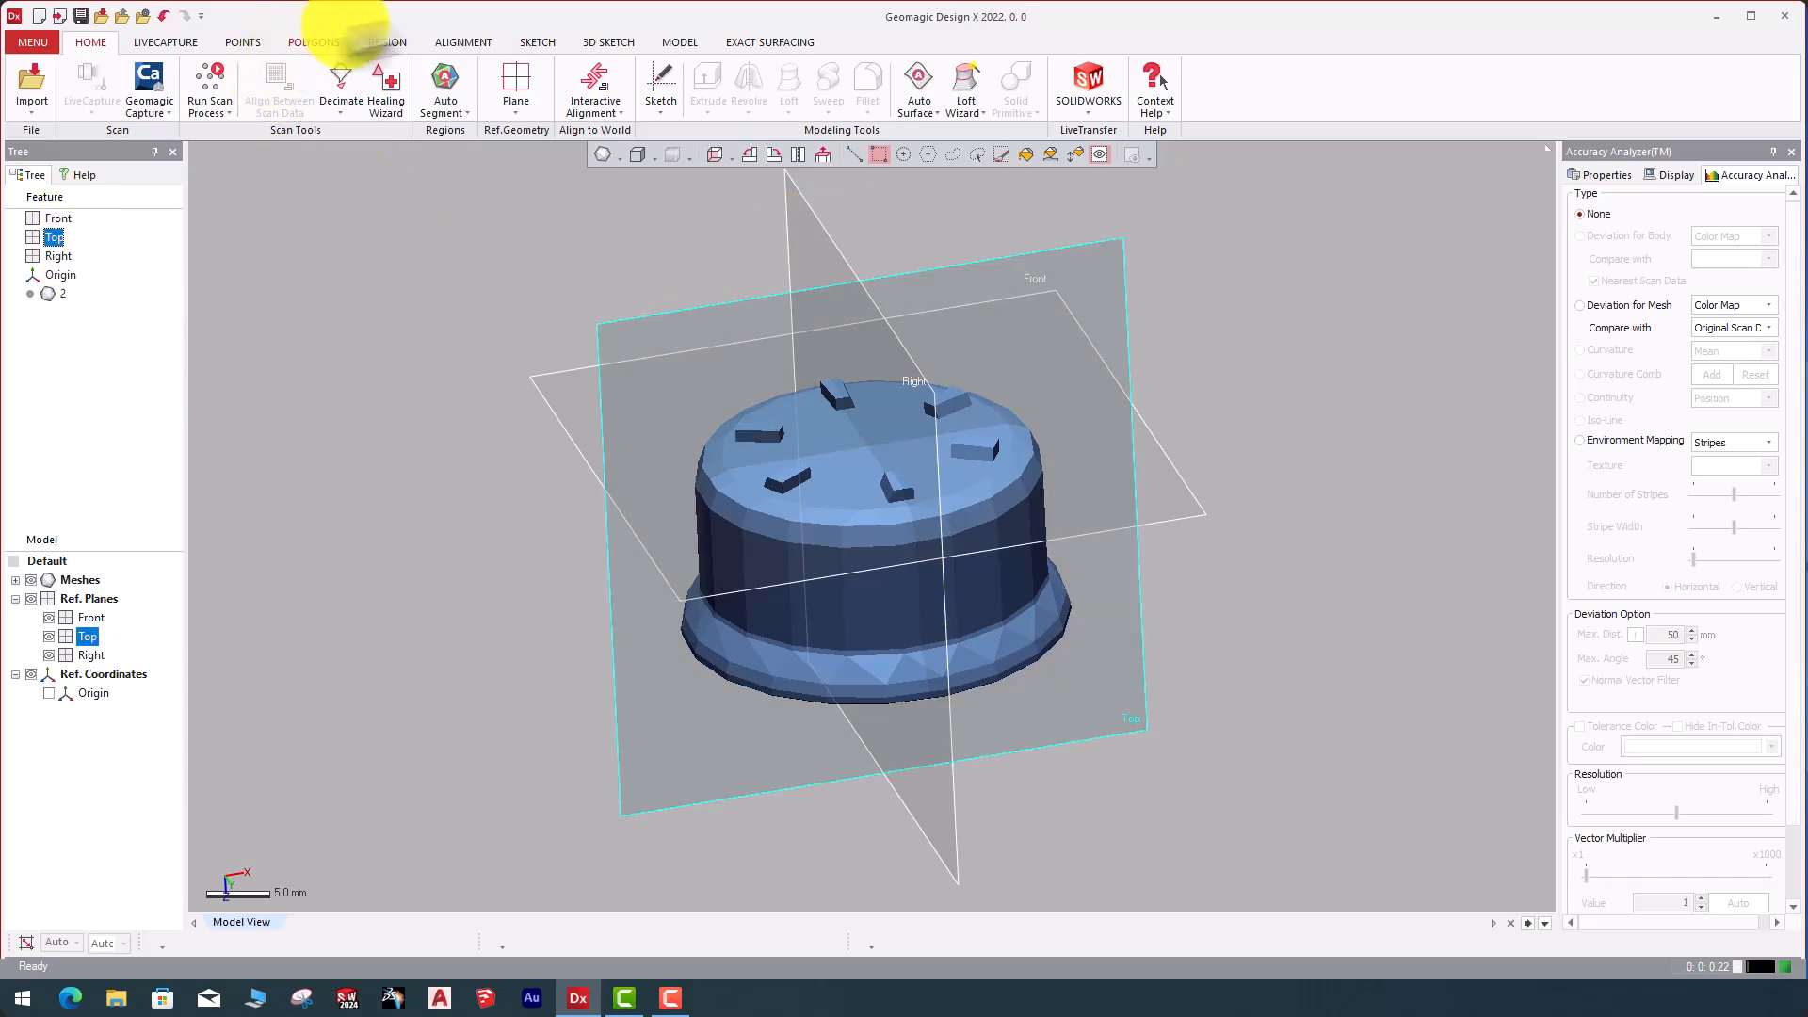
pyautogui.click(537, 42)
pyautogui.click(32, 111)
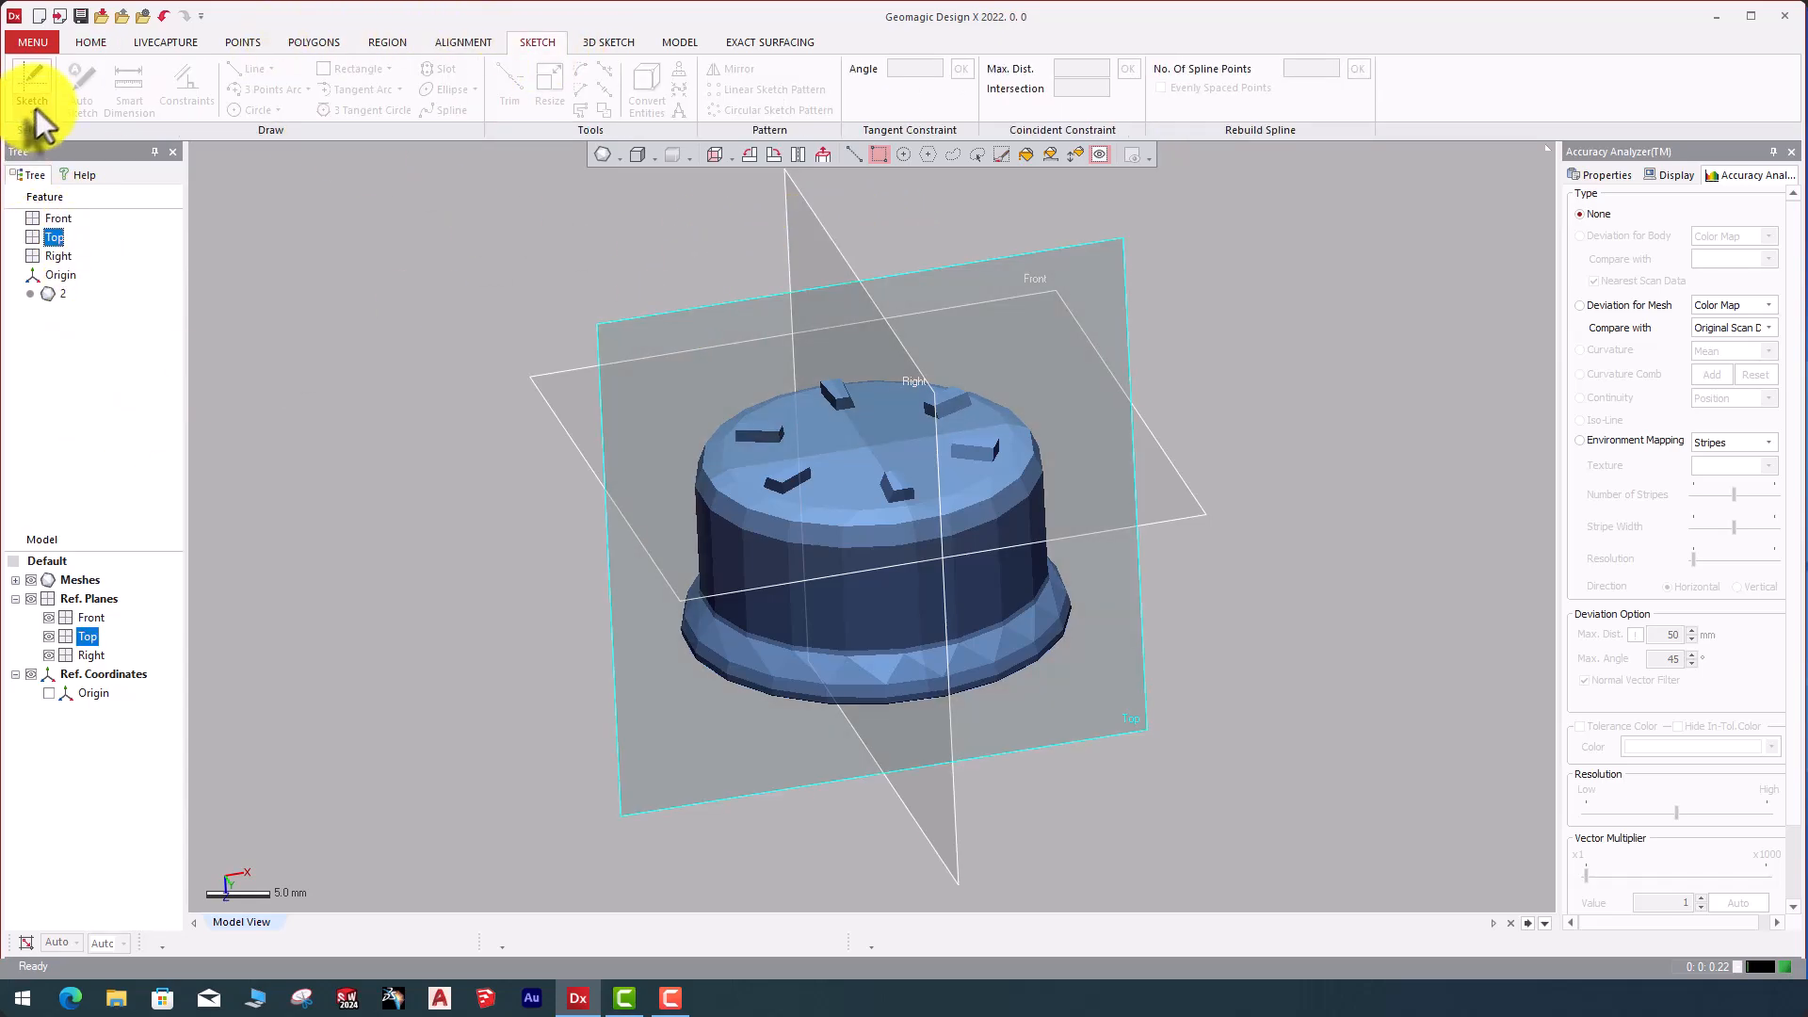
pyautogui.click(63, 149)
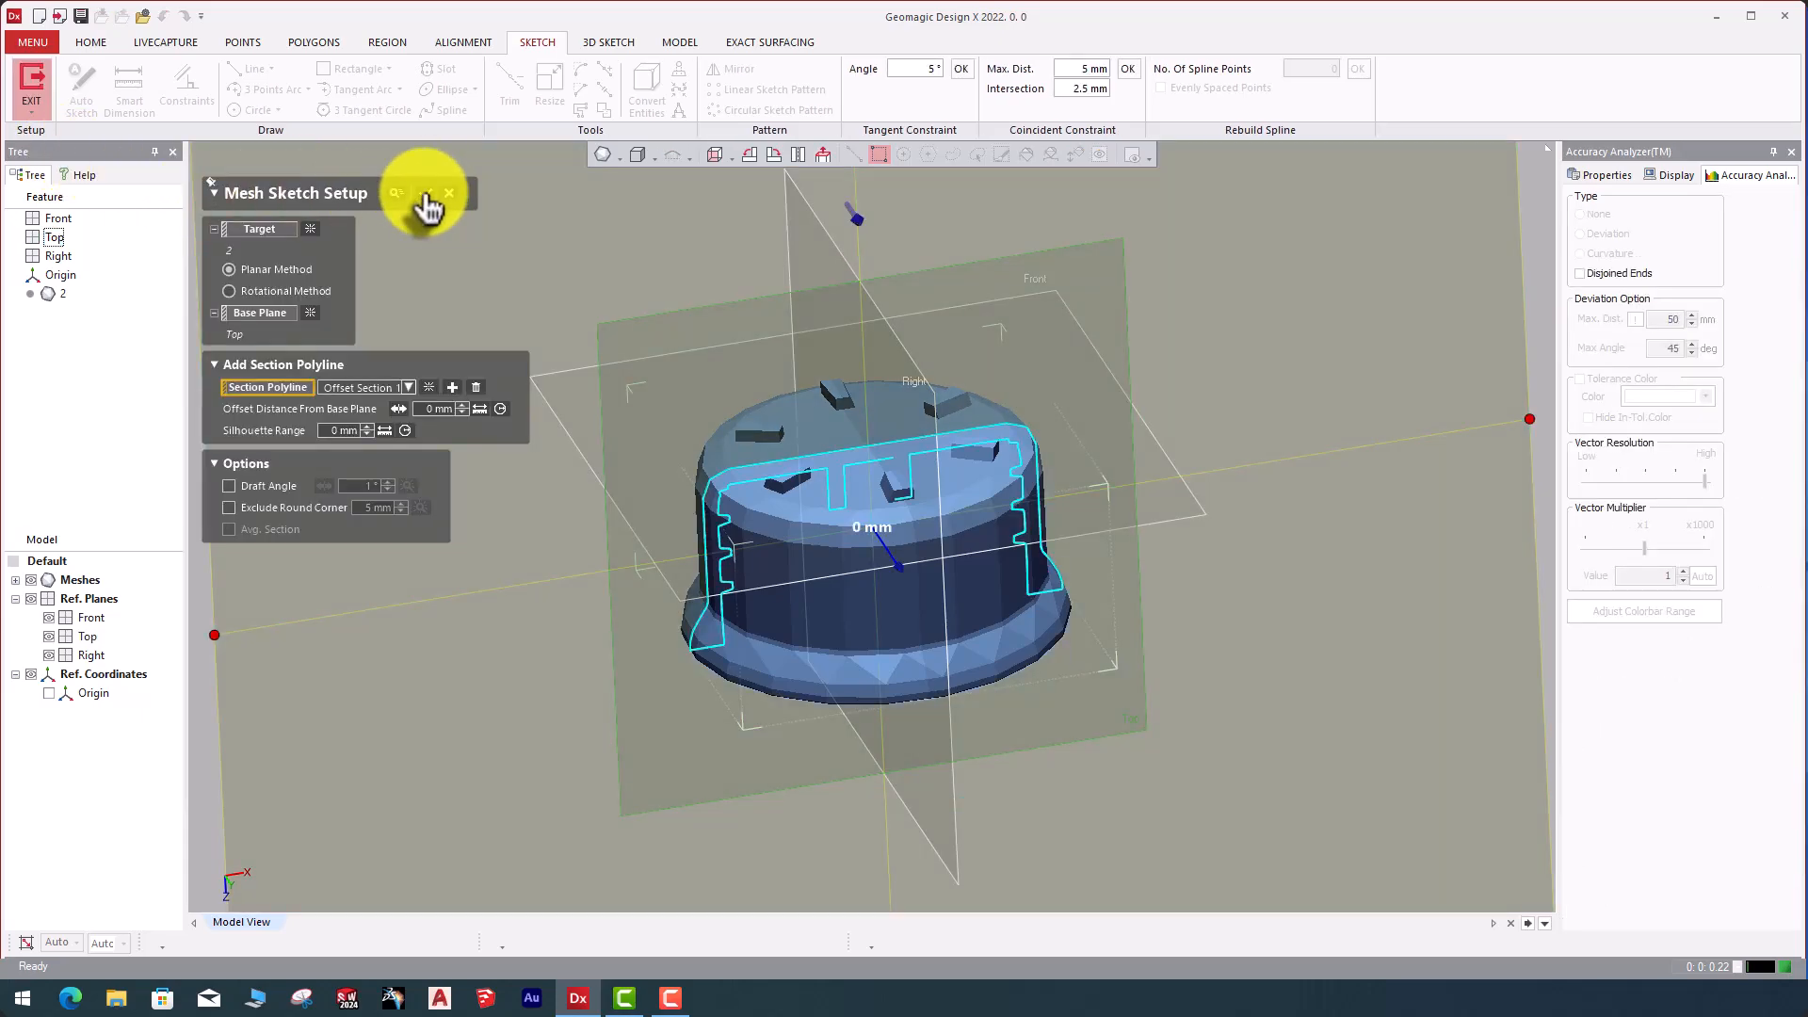
pyautogui.click(425, 196)
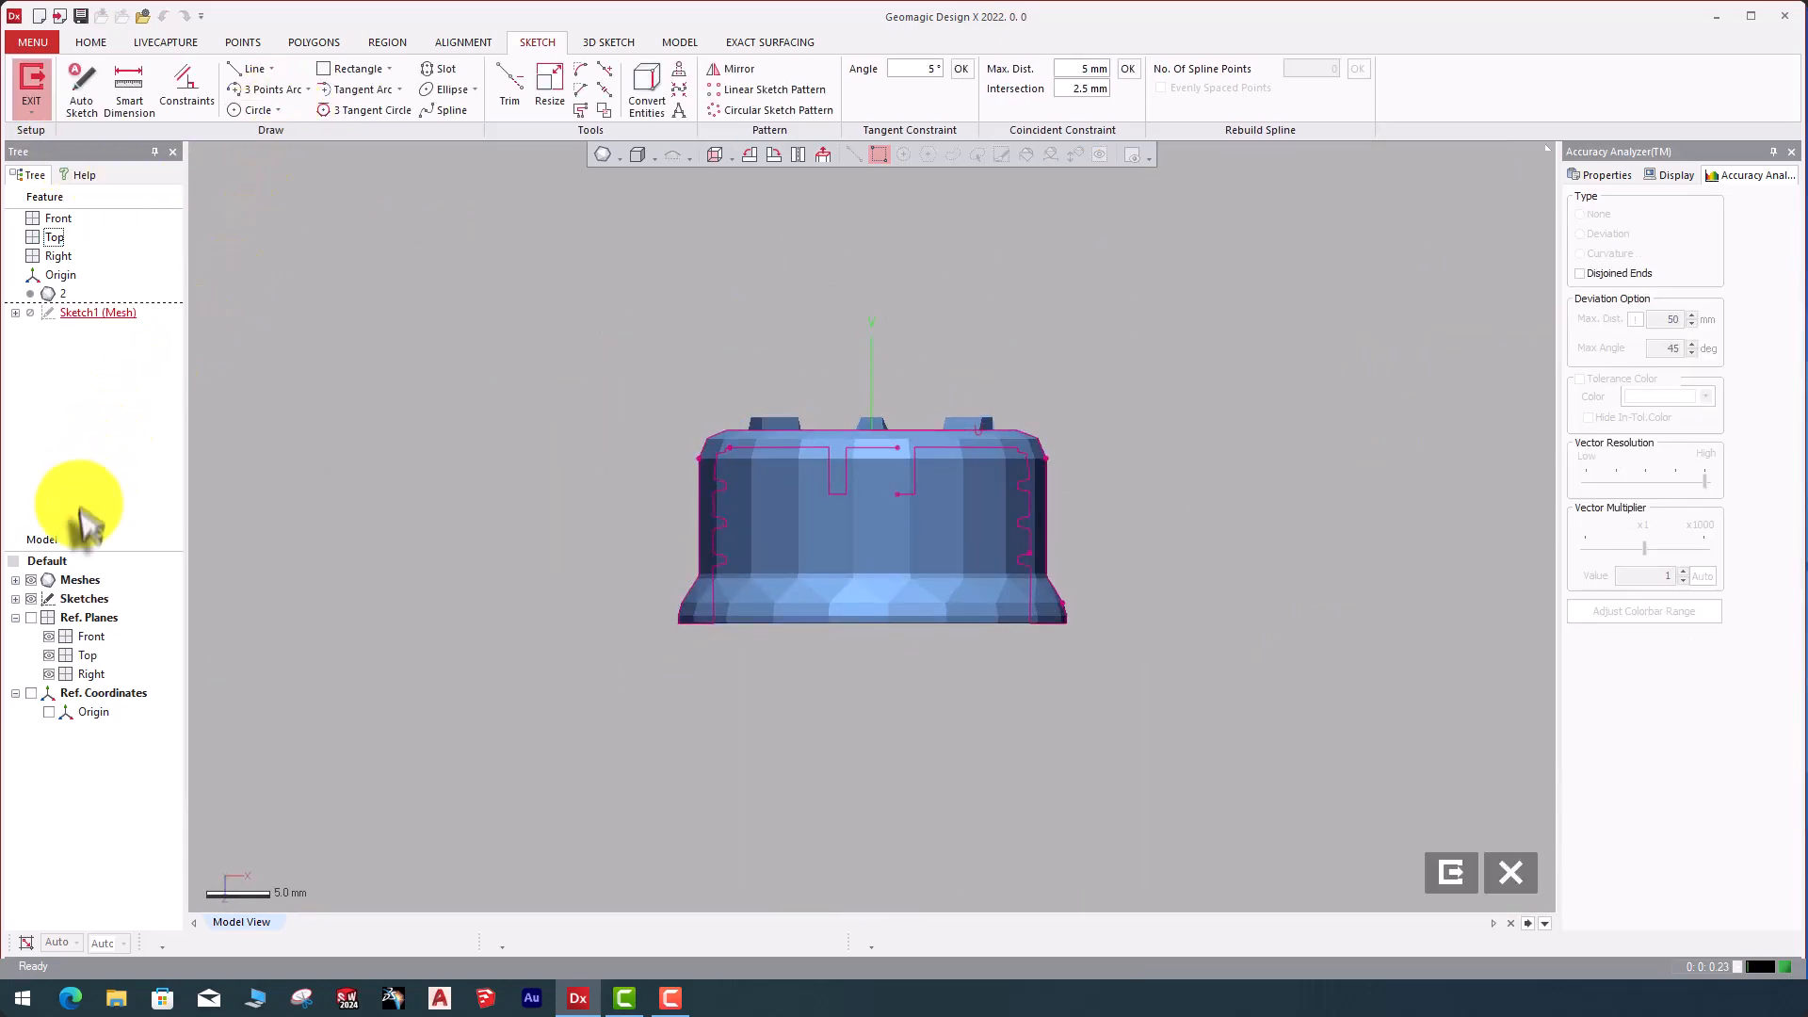
# - Sketch a line about 37 mm long across the cap's upper face and constrain it horizontal
pyautogui.click(247, 69)
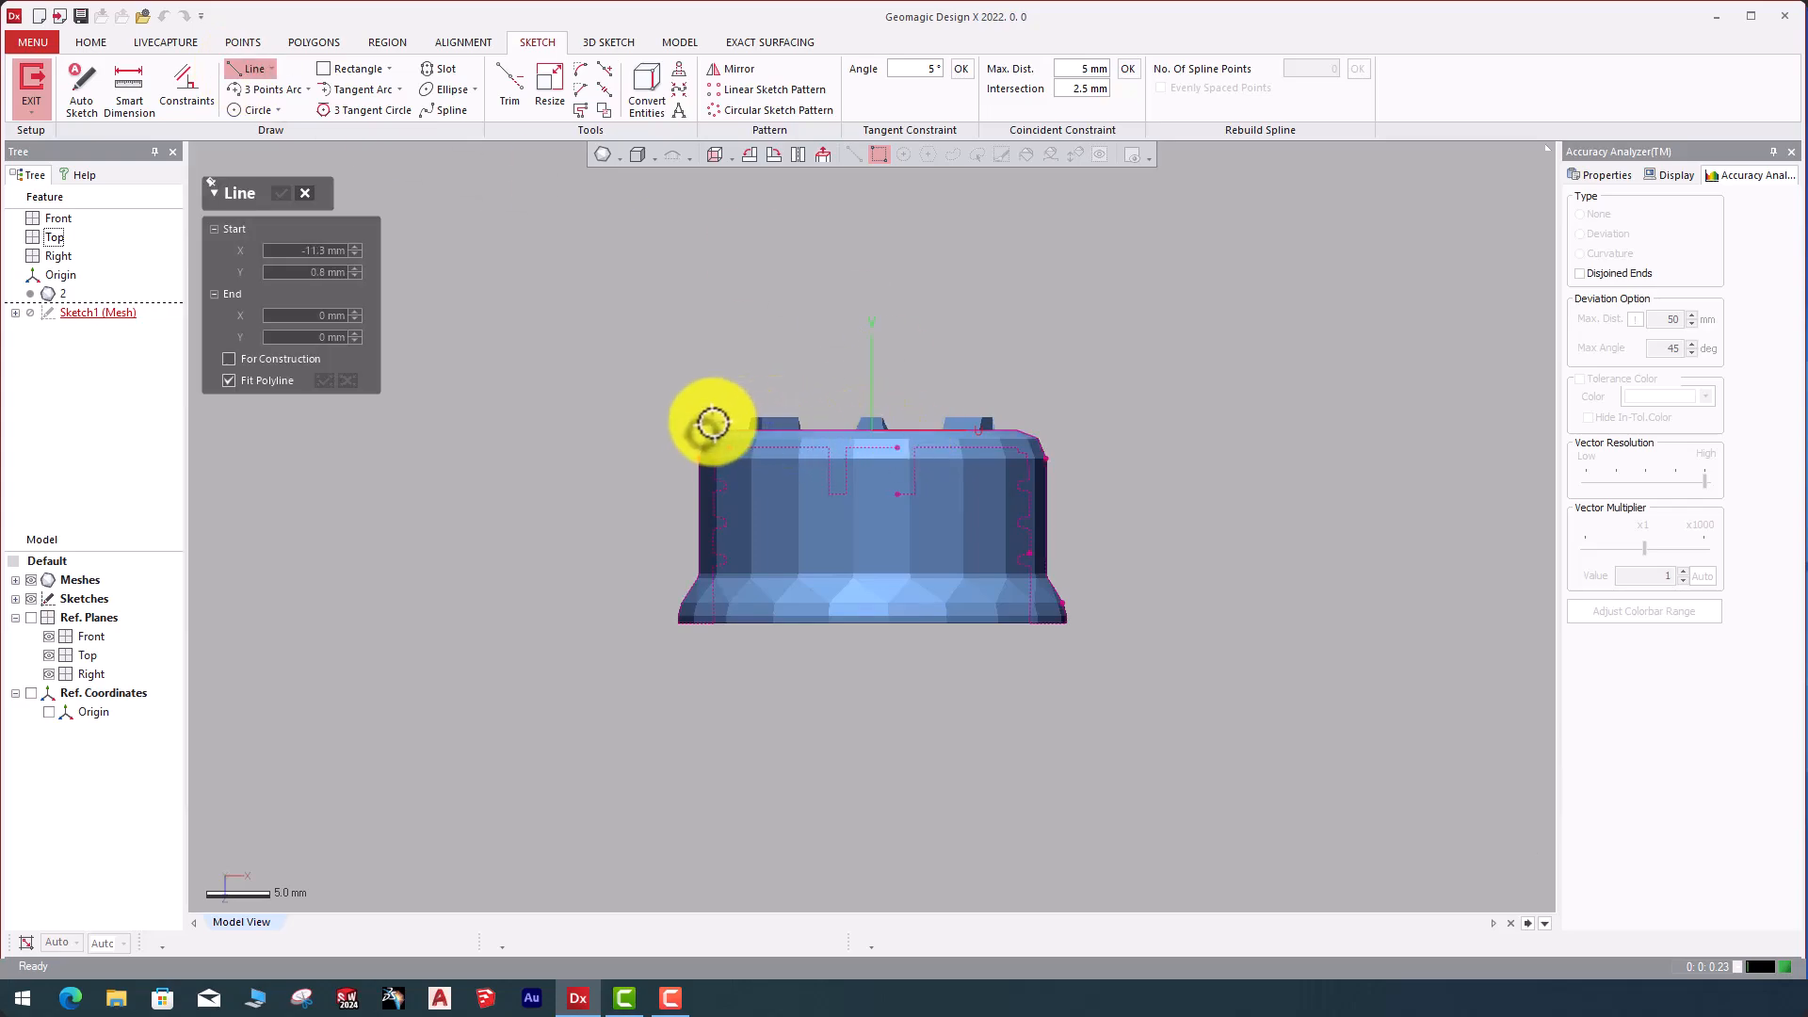
pyautogui.click(664, 432)
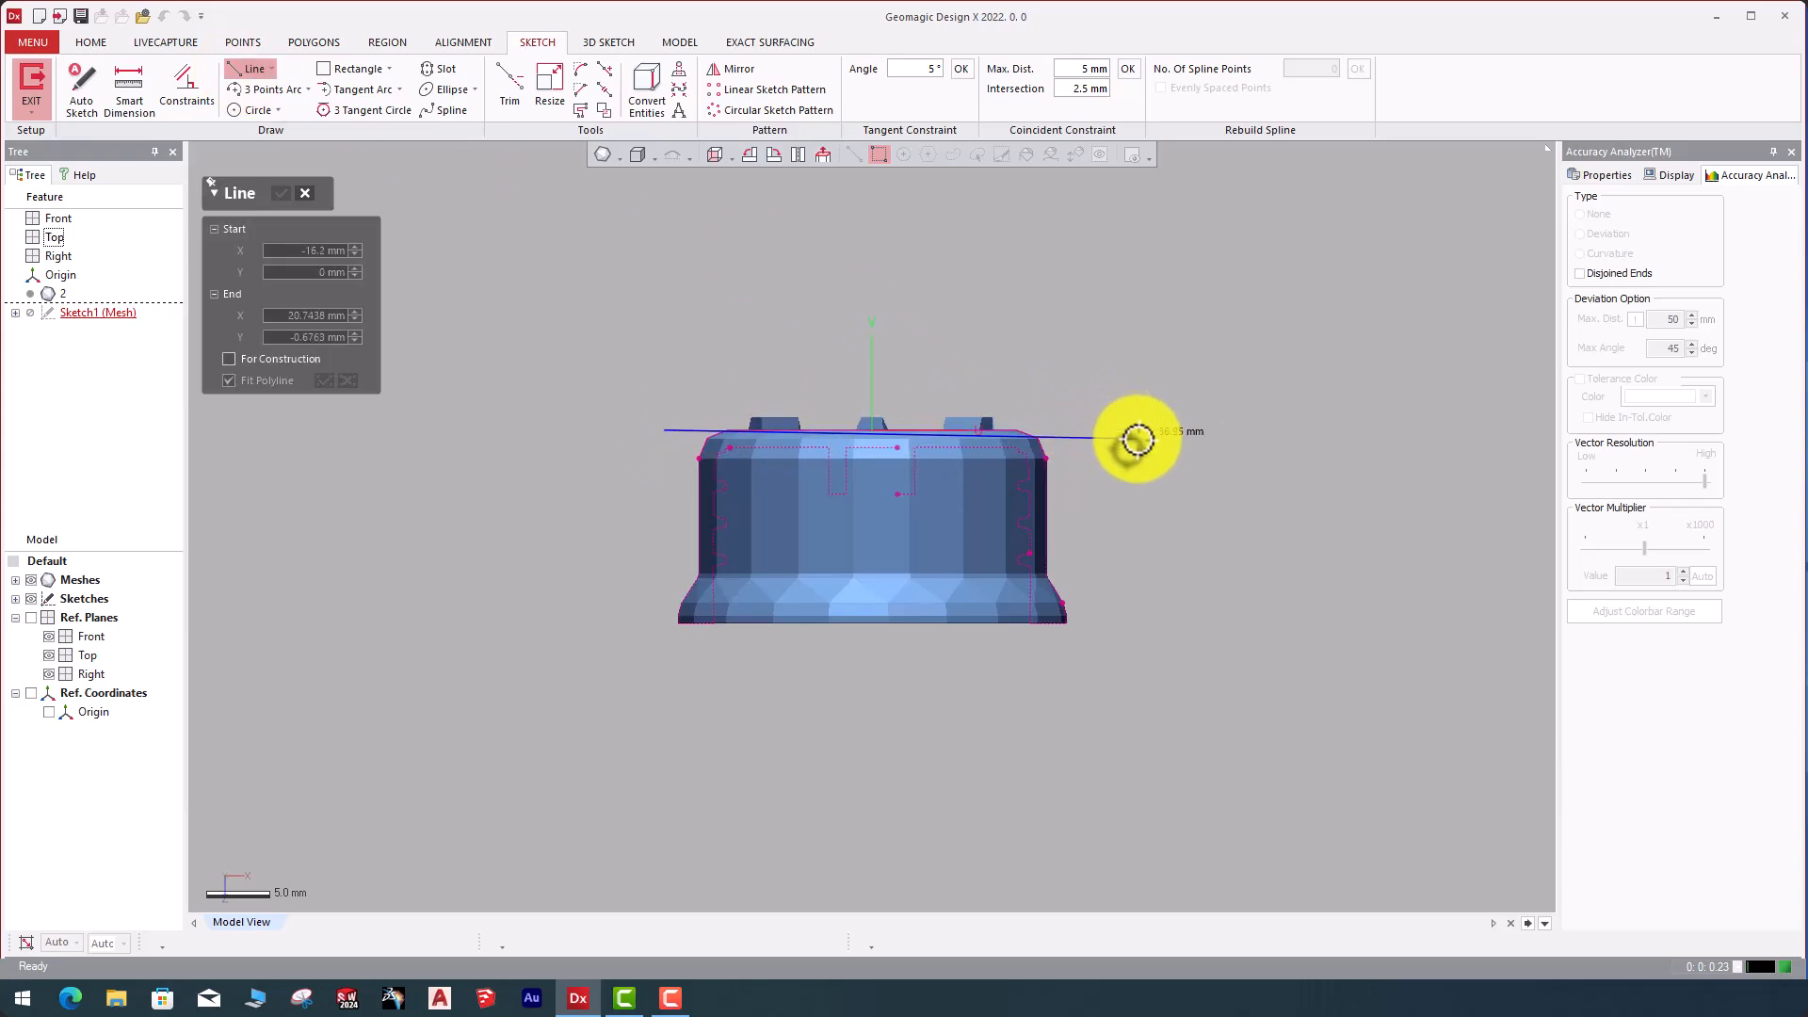
pyautogui.press('Escape')
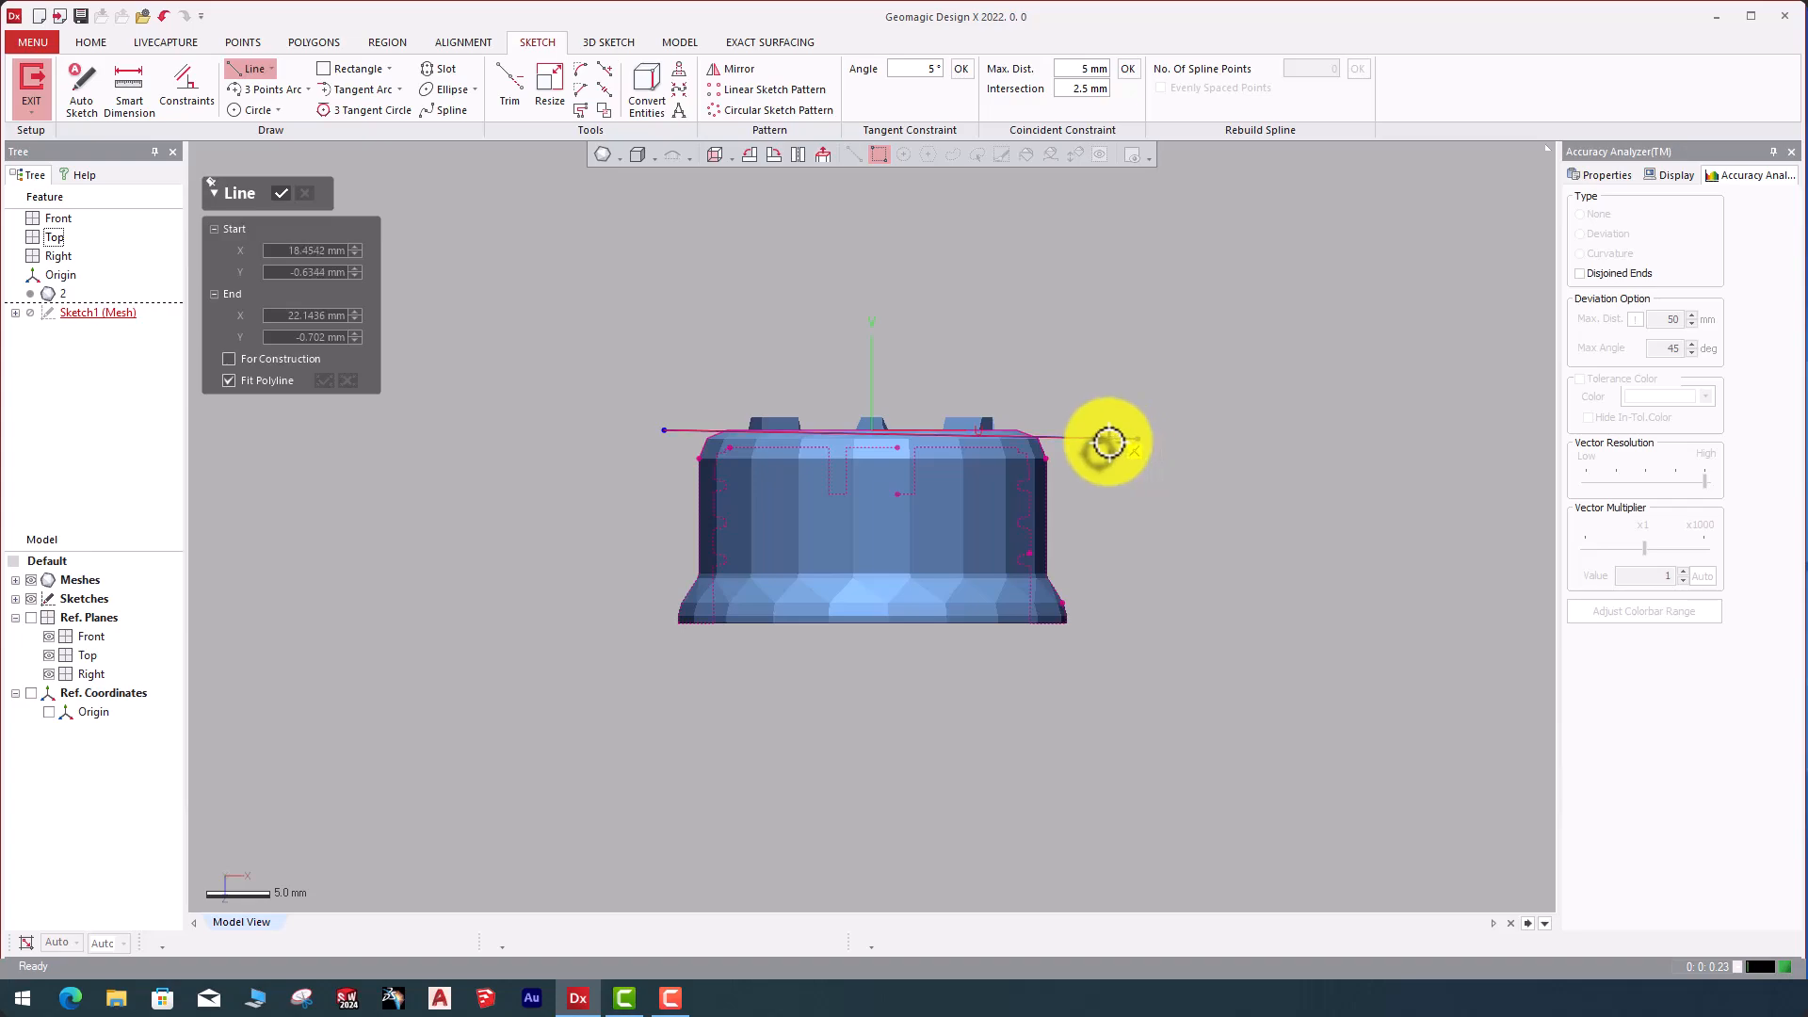
pyautogui.press('Escape')
pyautogui.click(1108, 437)
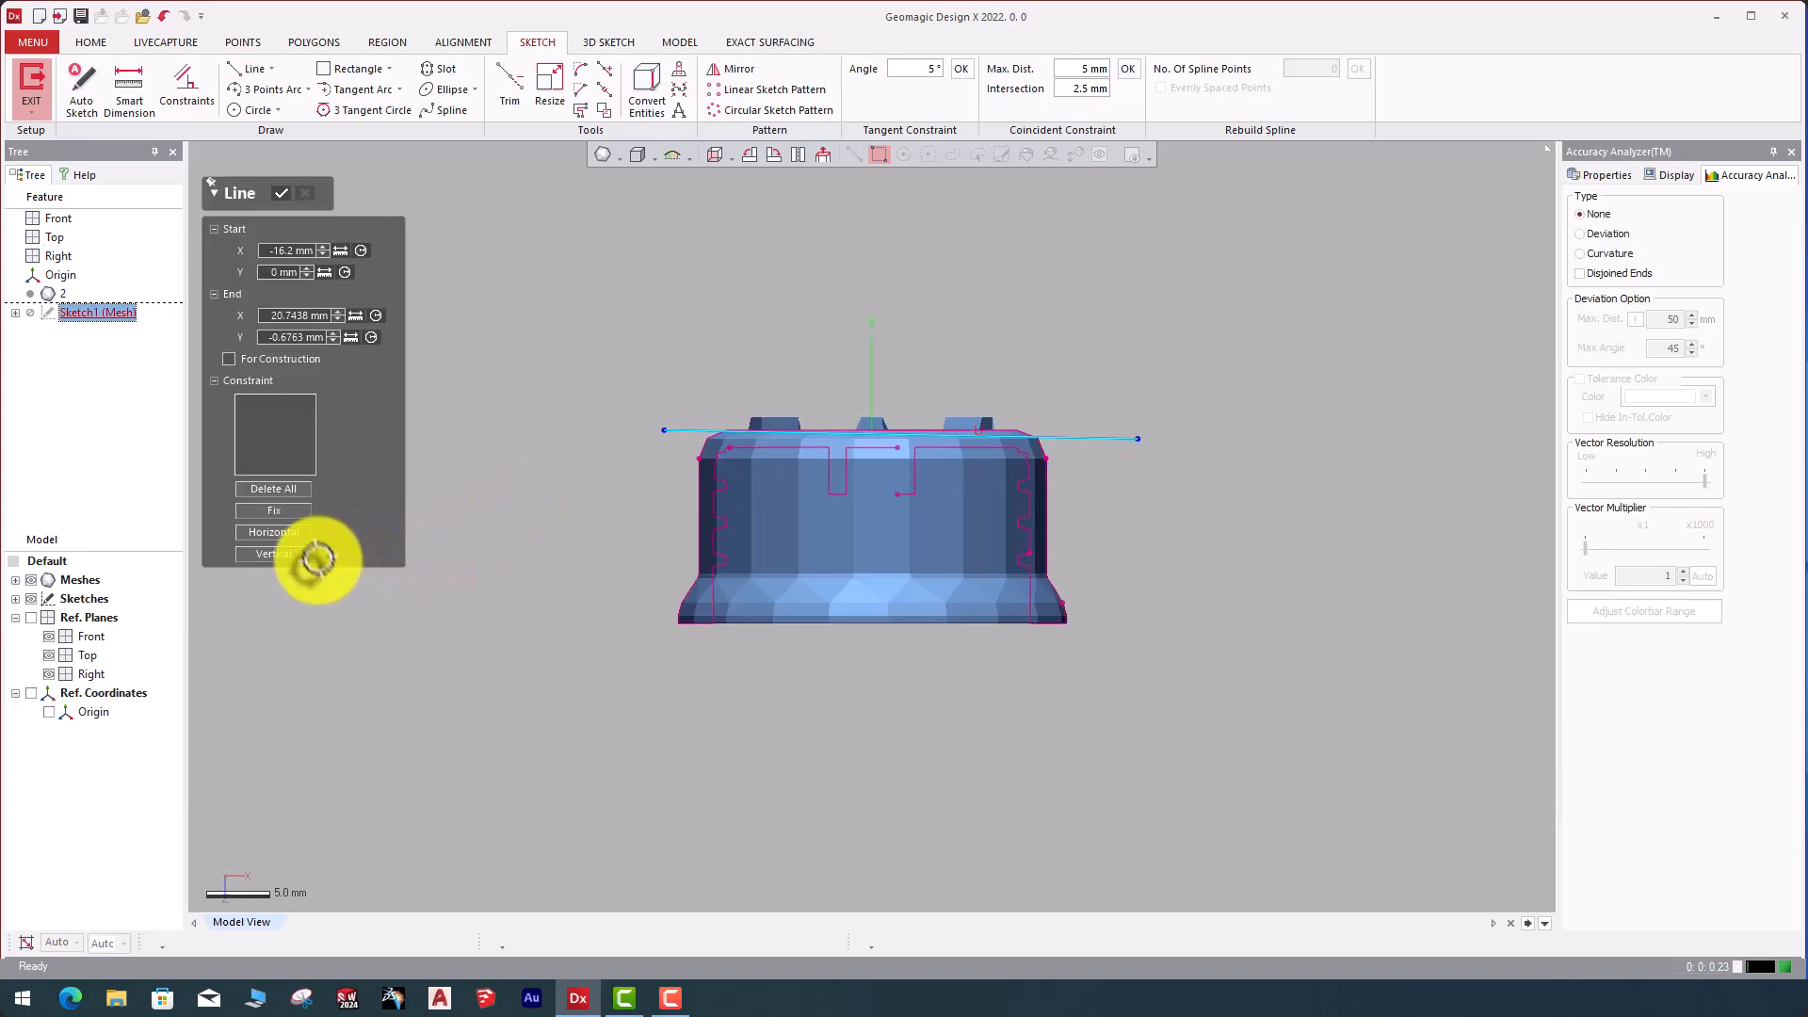
pyautogui.press('Escape')
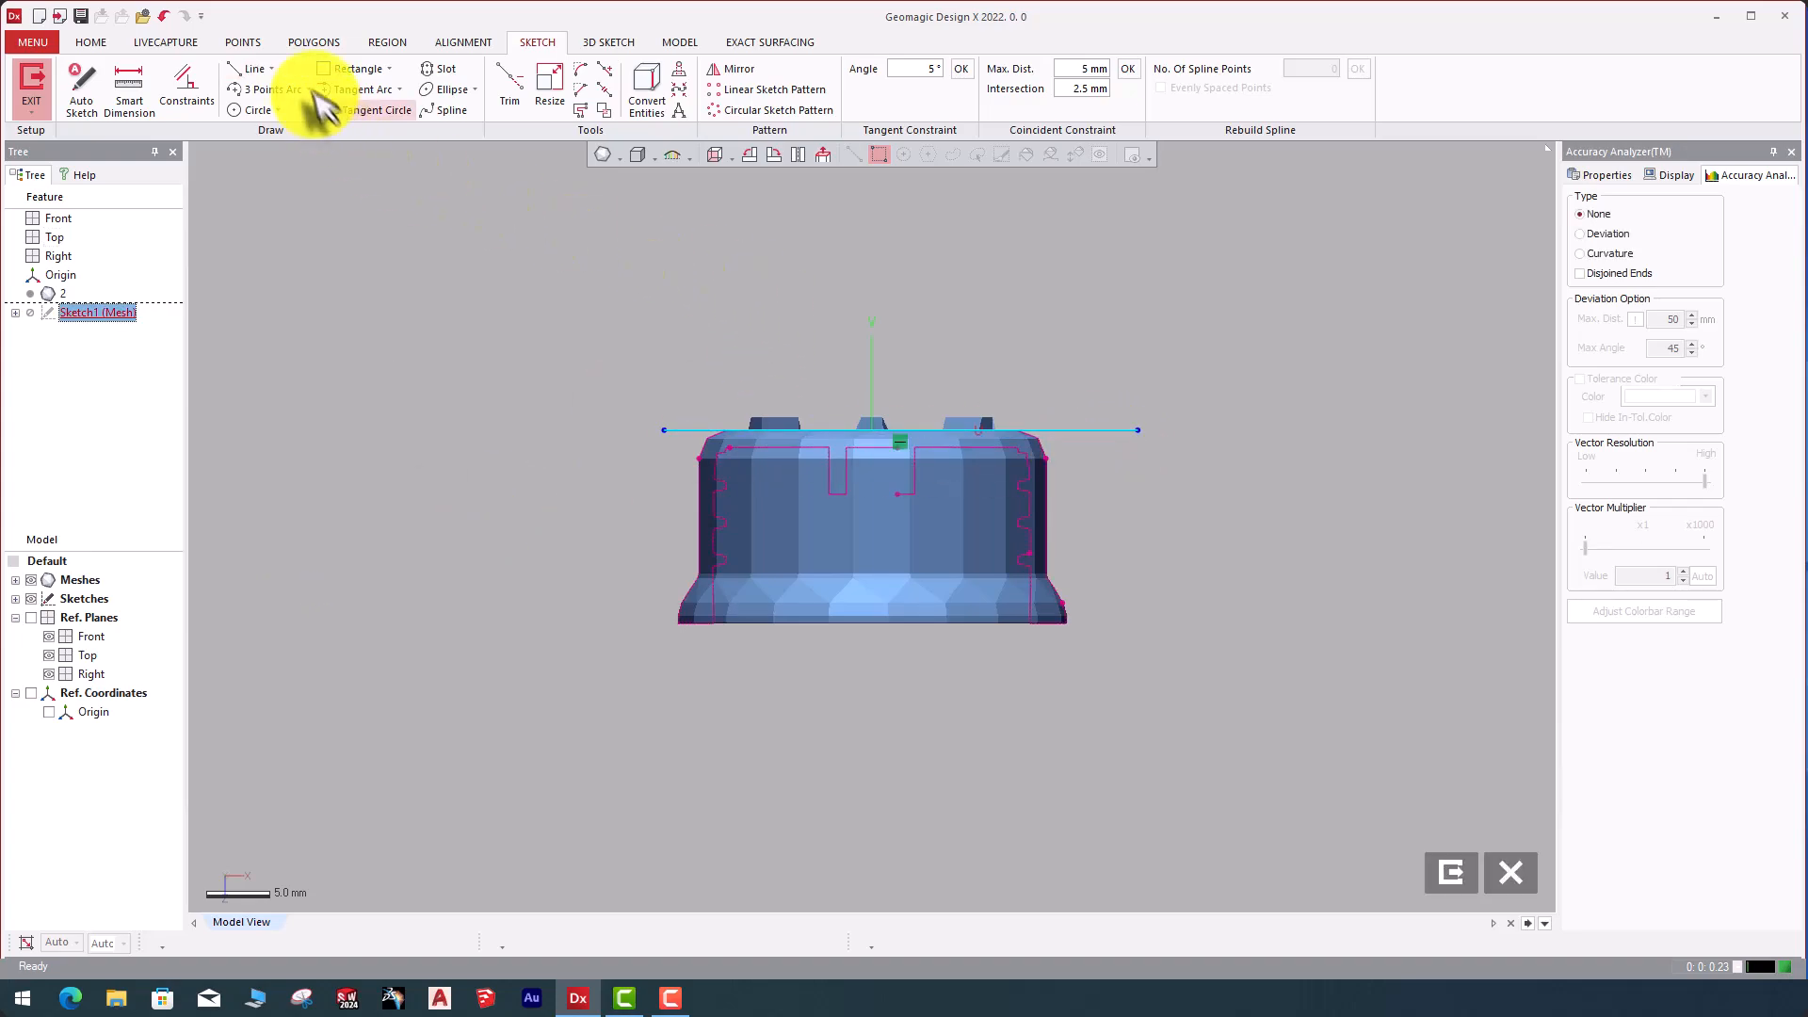
# - Sketch three connected lines: about 21 mm down the cap's centre axis, about 18 mm horizontally below it, and about 21 mm up beside it
pyautogui.click(250, 69)
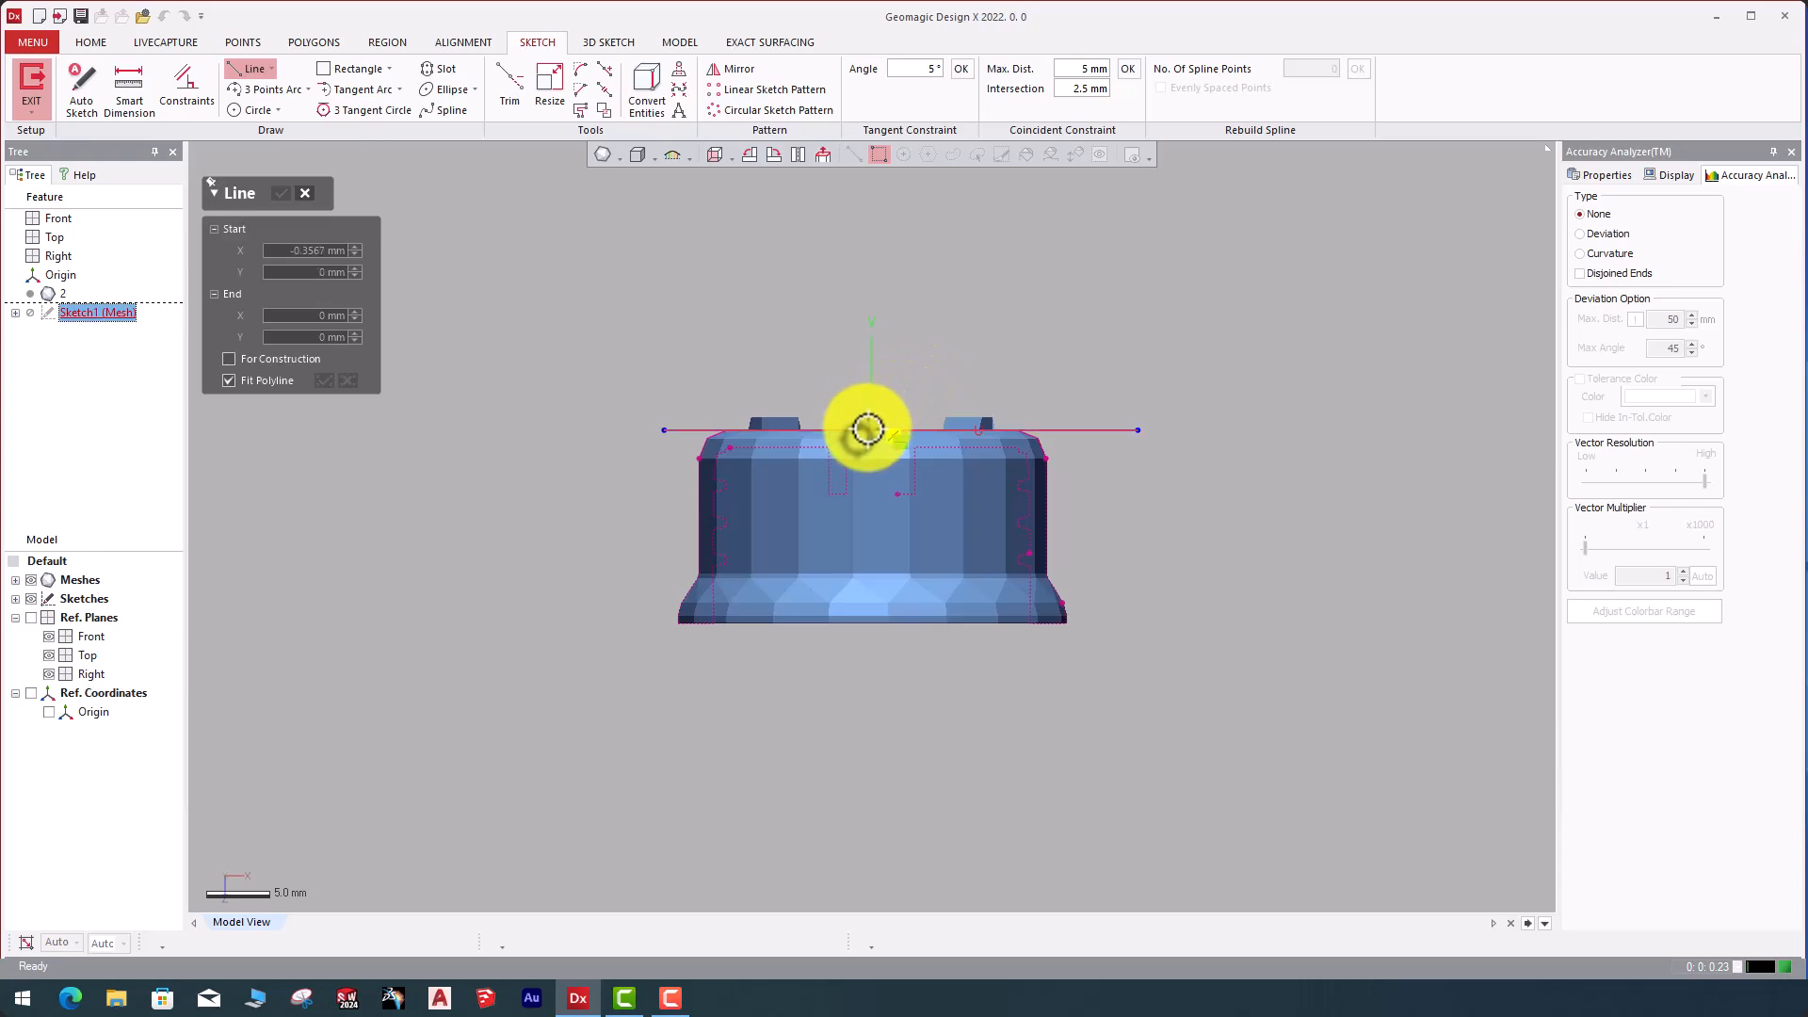
pyautogui.click(873, 387)
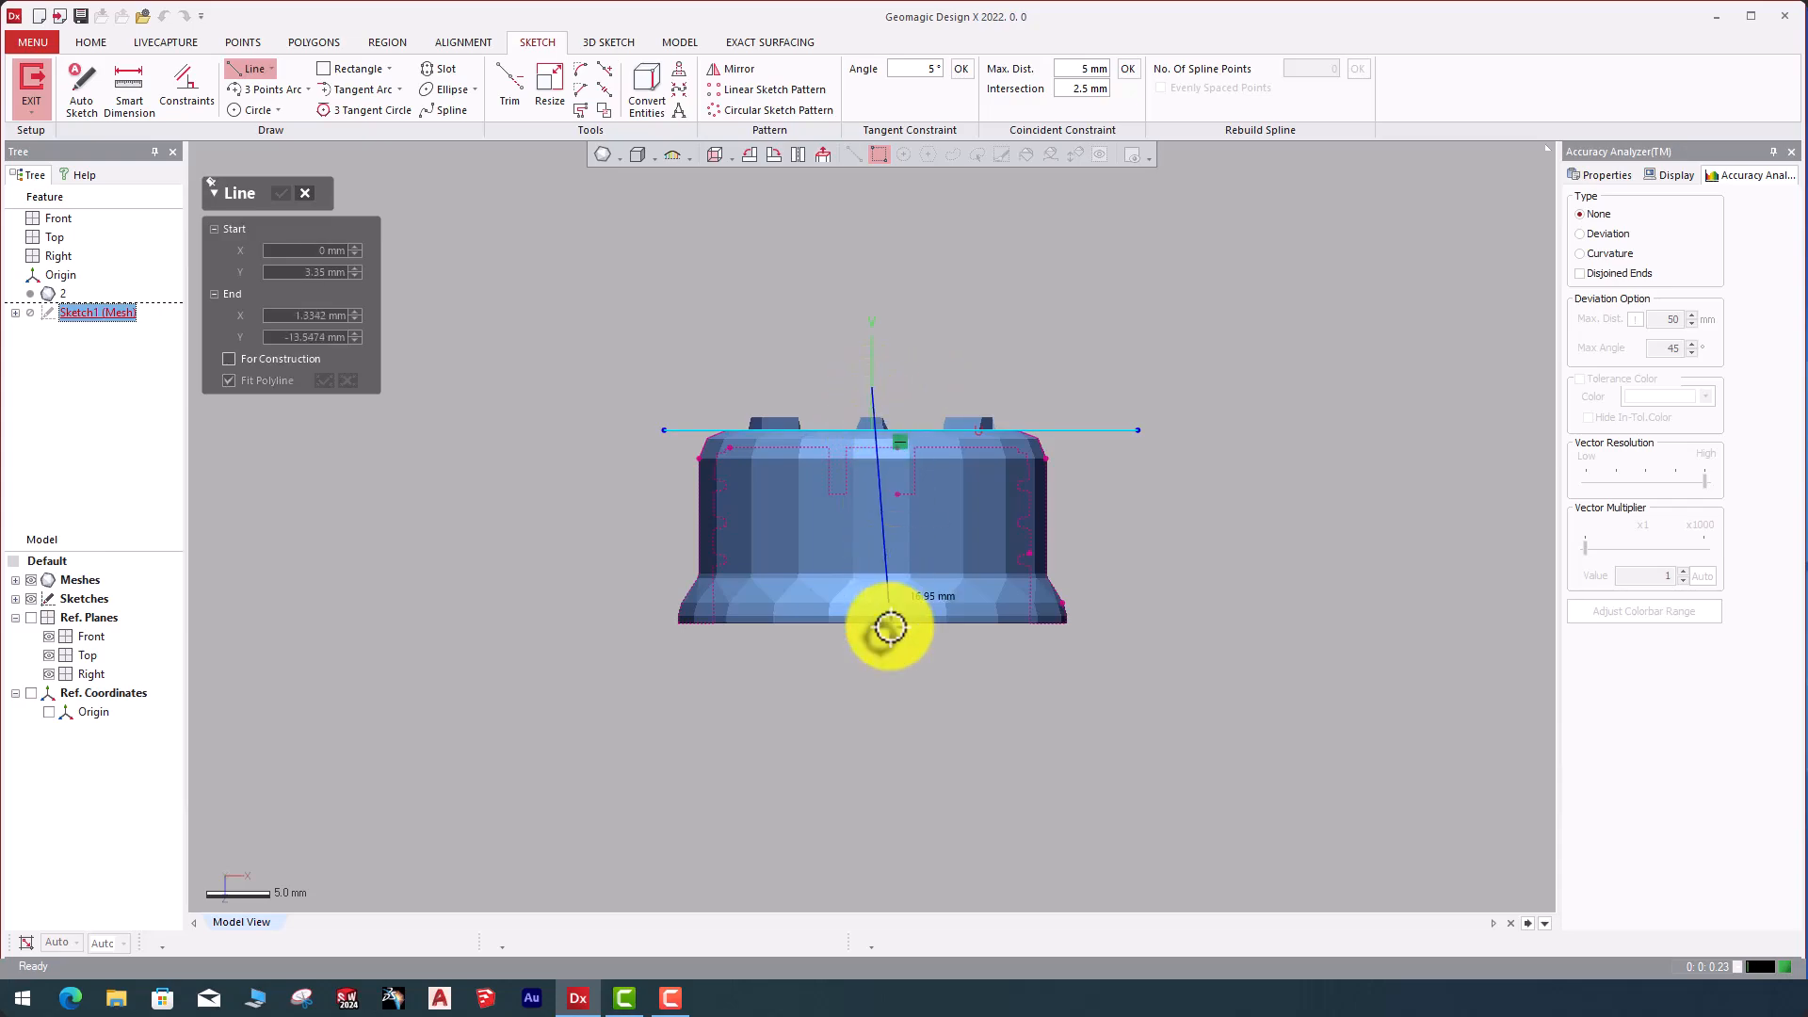
pyautogui.click(873, 656)
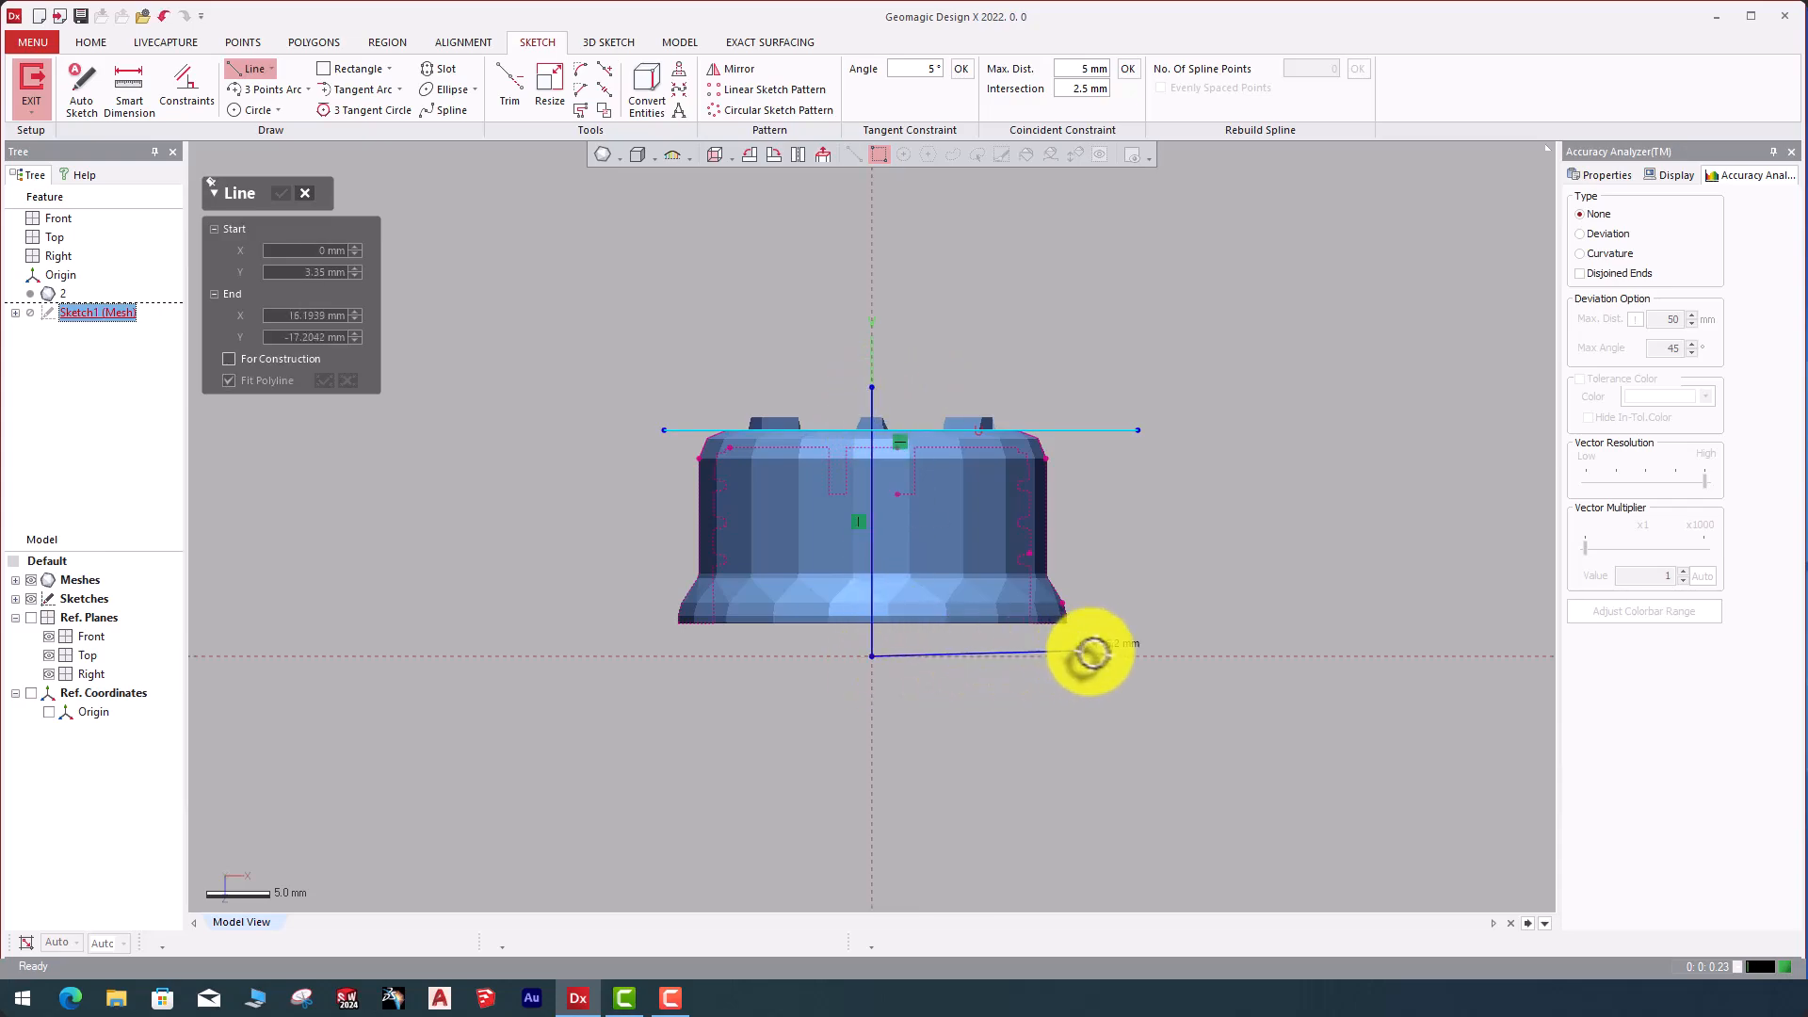
pyautogui.click(1099, 656)
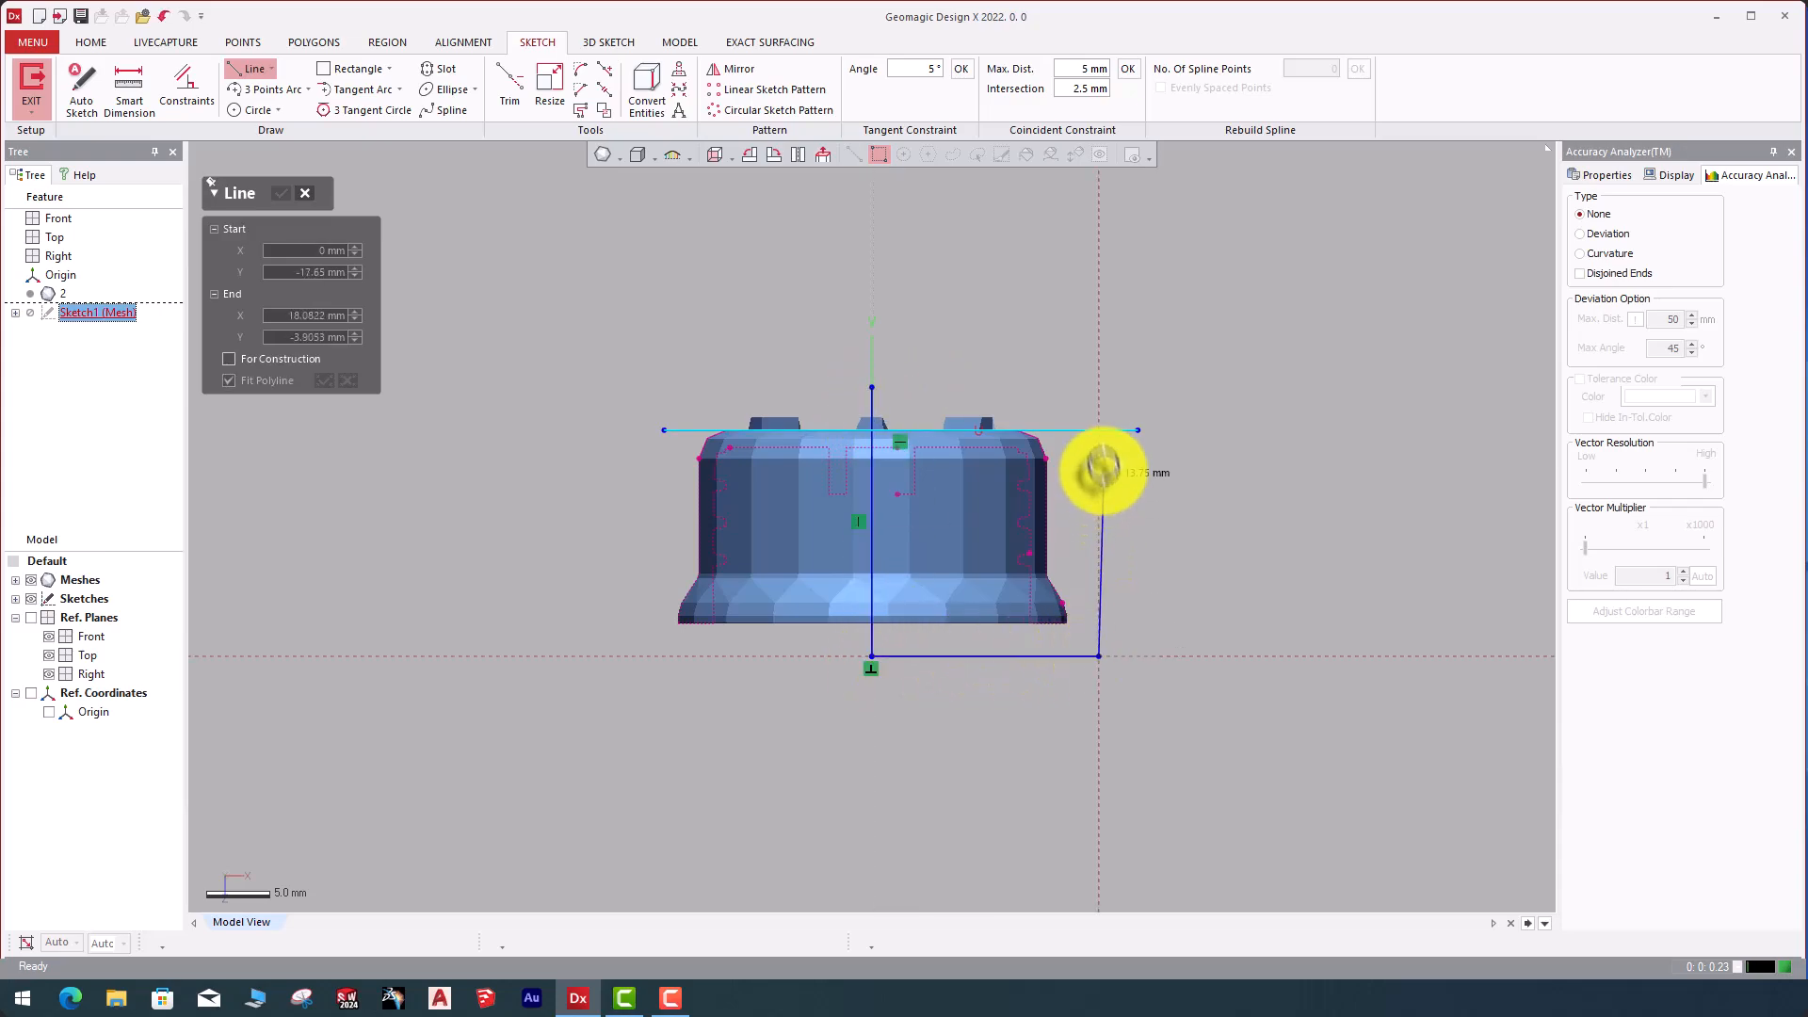
pyautogui.click(1096, 392)
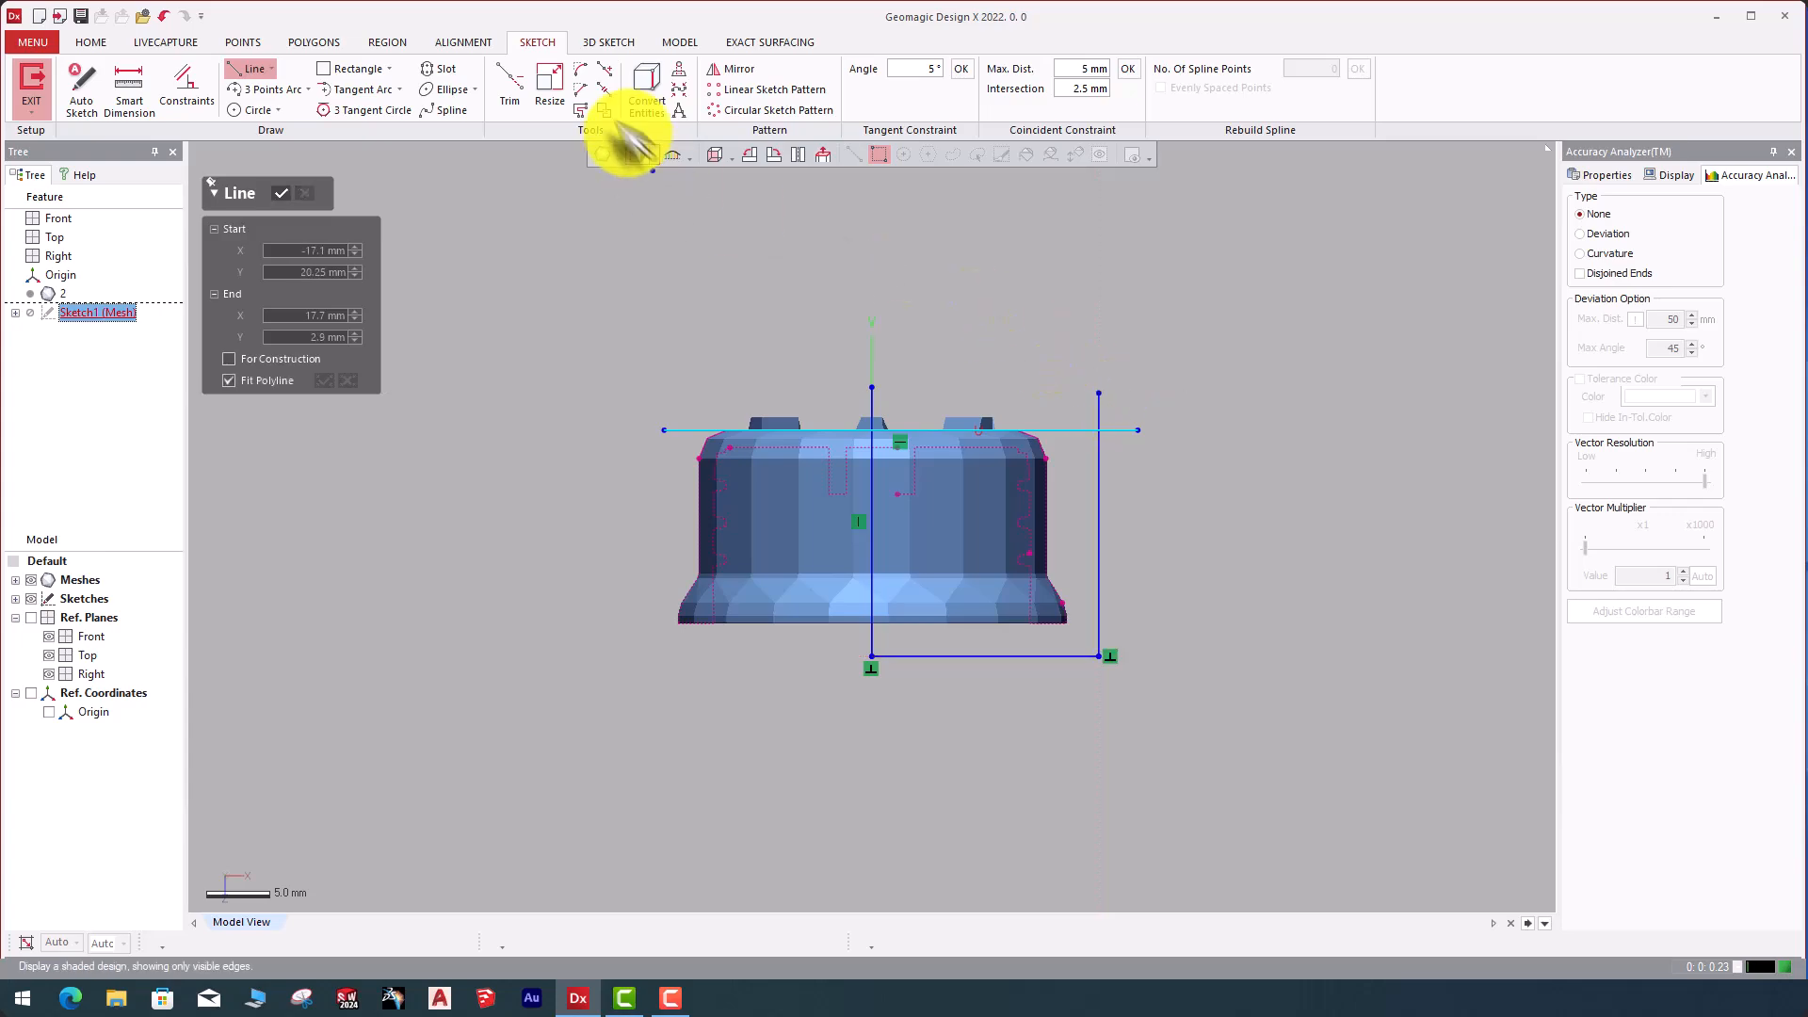
# - Corner Trim both vertical lines with the horizontal line on the cap's upper face to form a closed rectangle
pyautogui.click(513, 89)
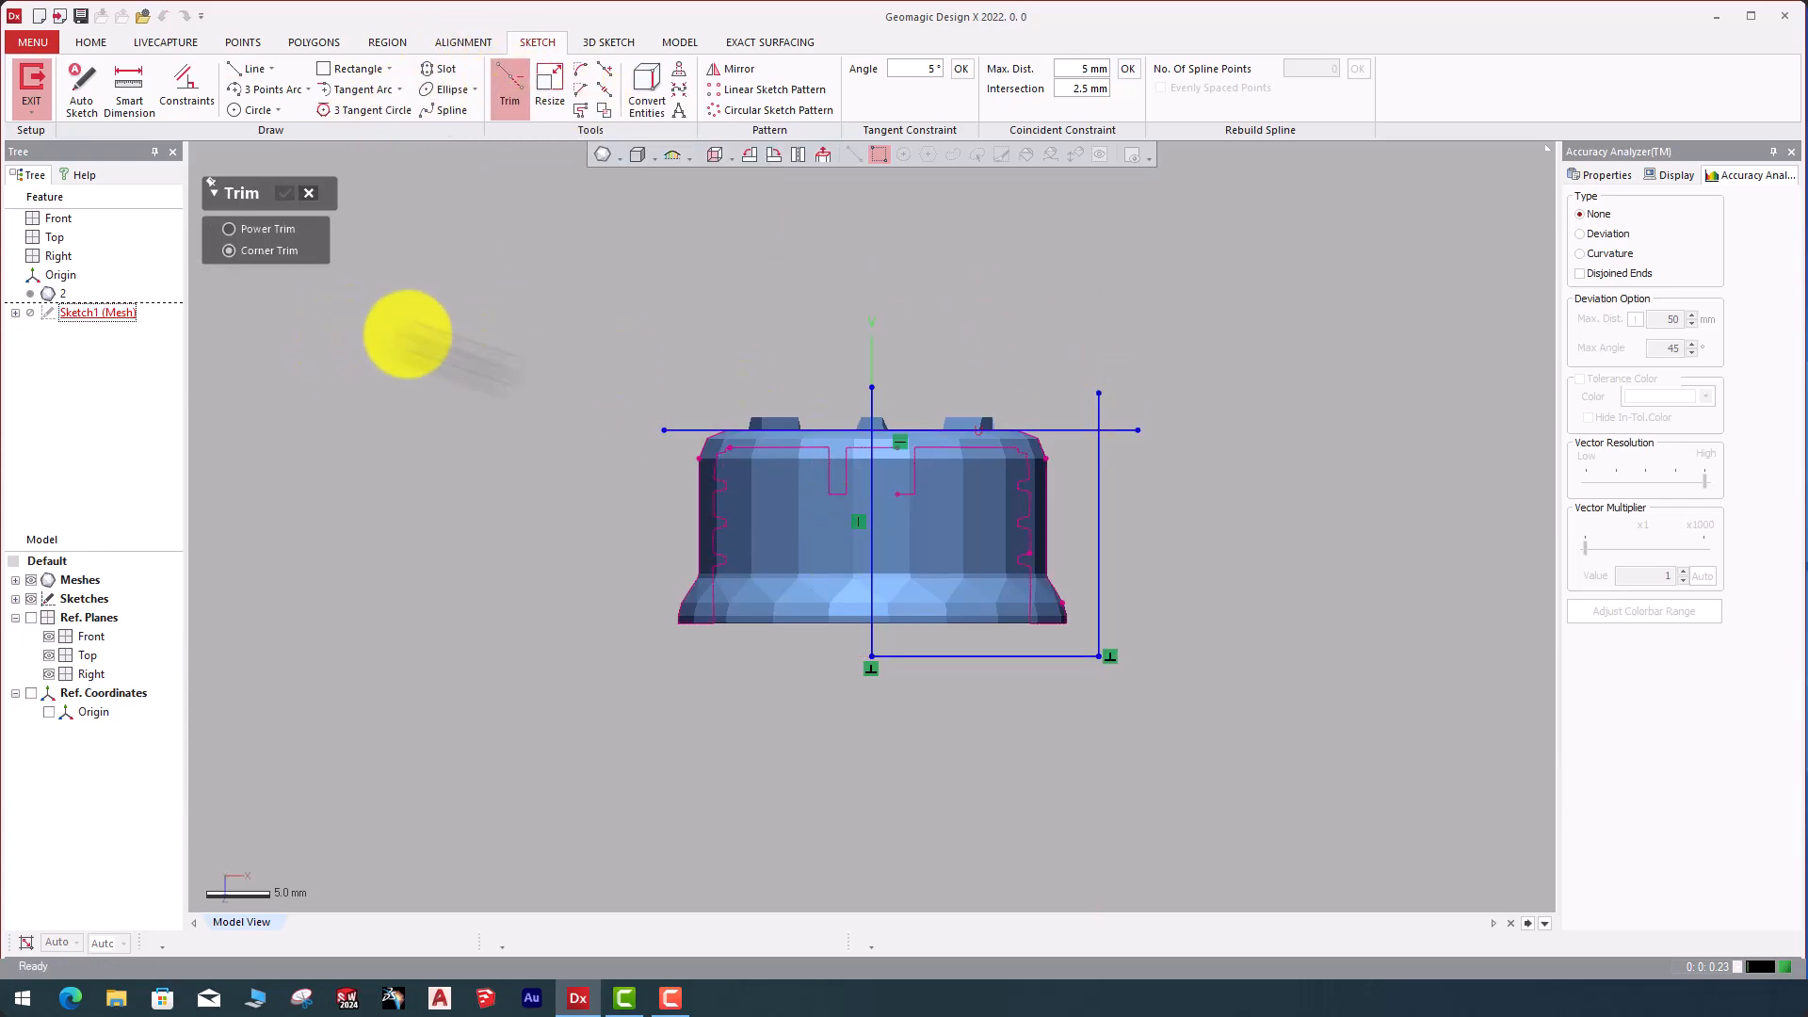
pyautogui.click(870, 524)
pyautogui.click(932, 430)
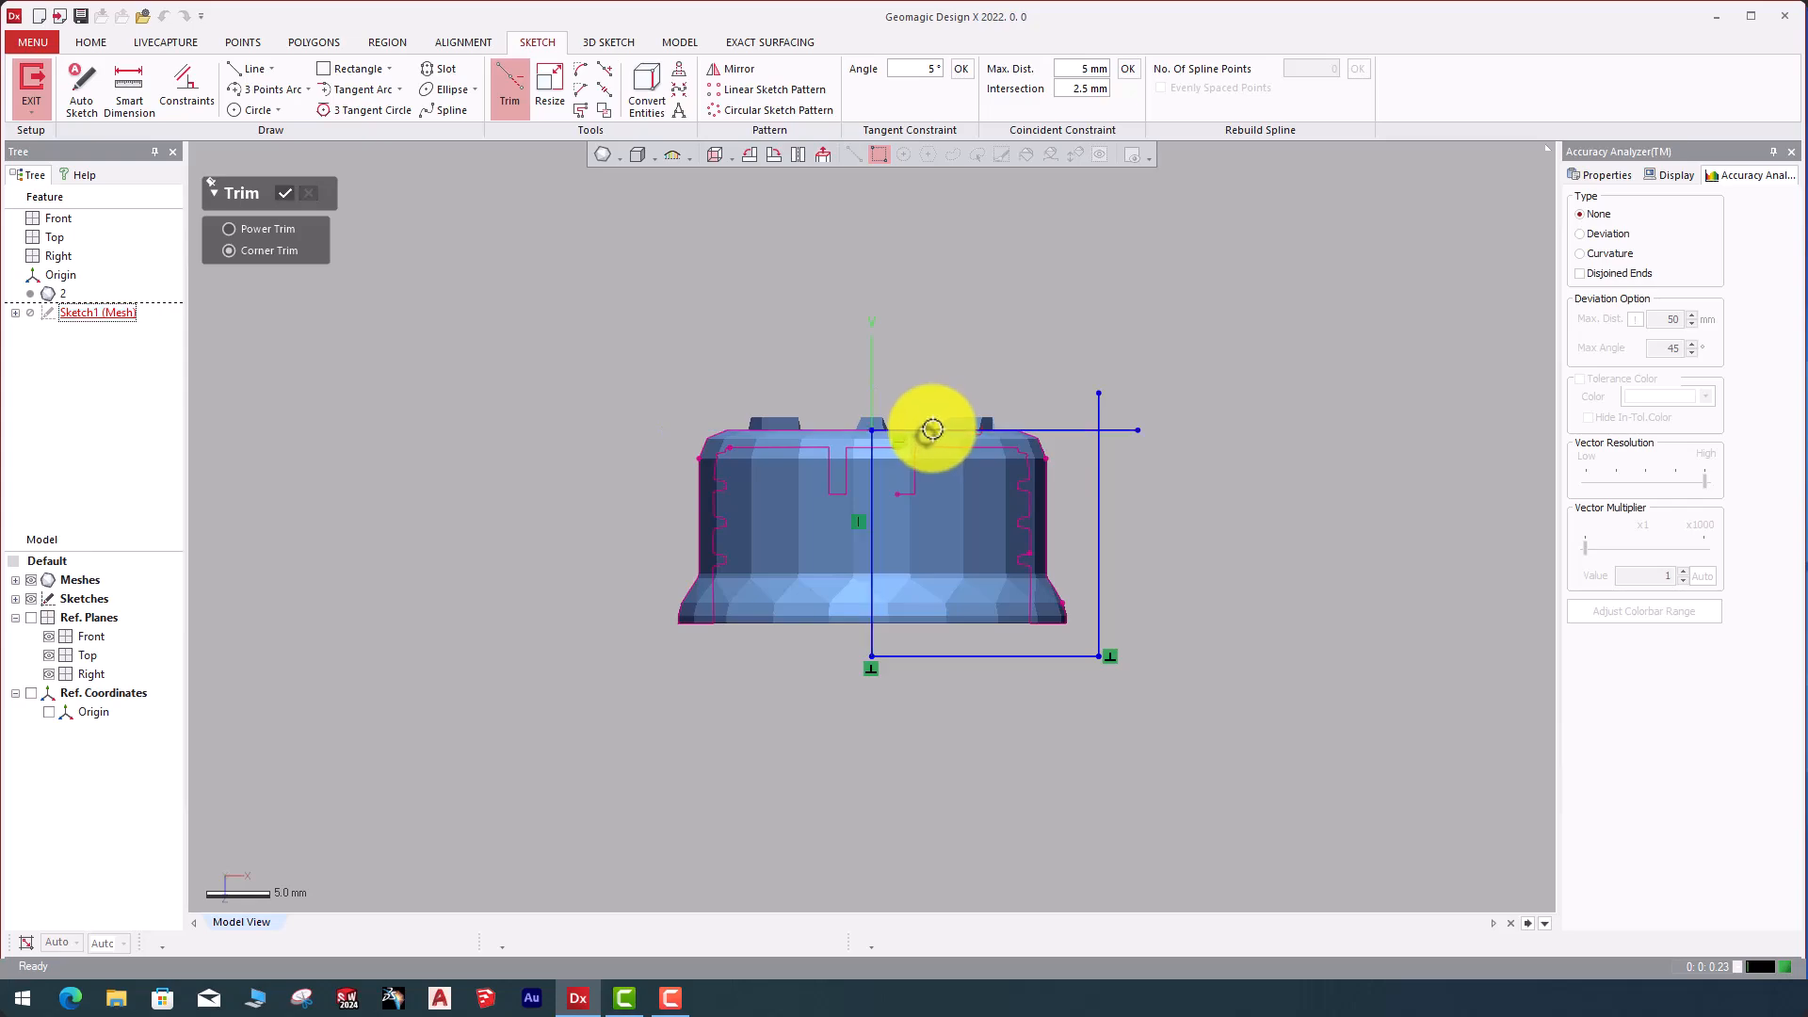
pyautogui.click(1066, 431)
pyautogui.click(1097, 460)
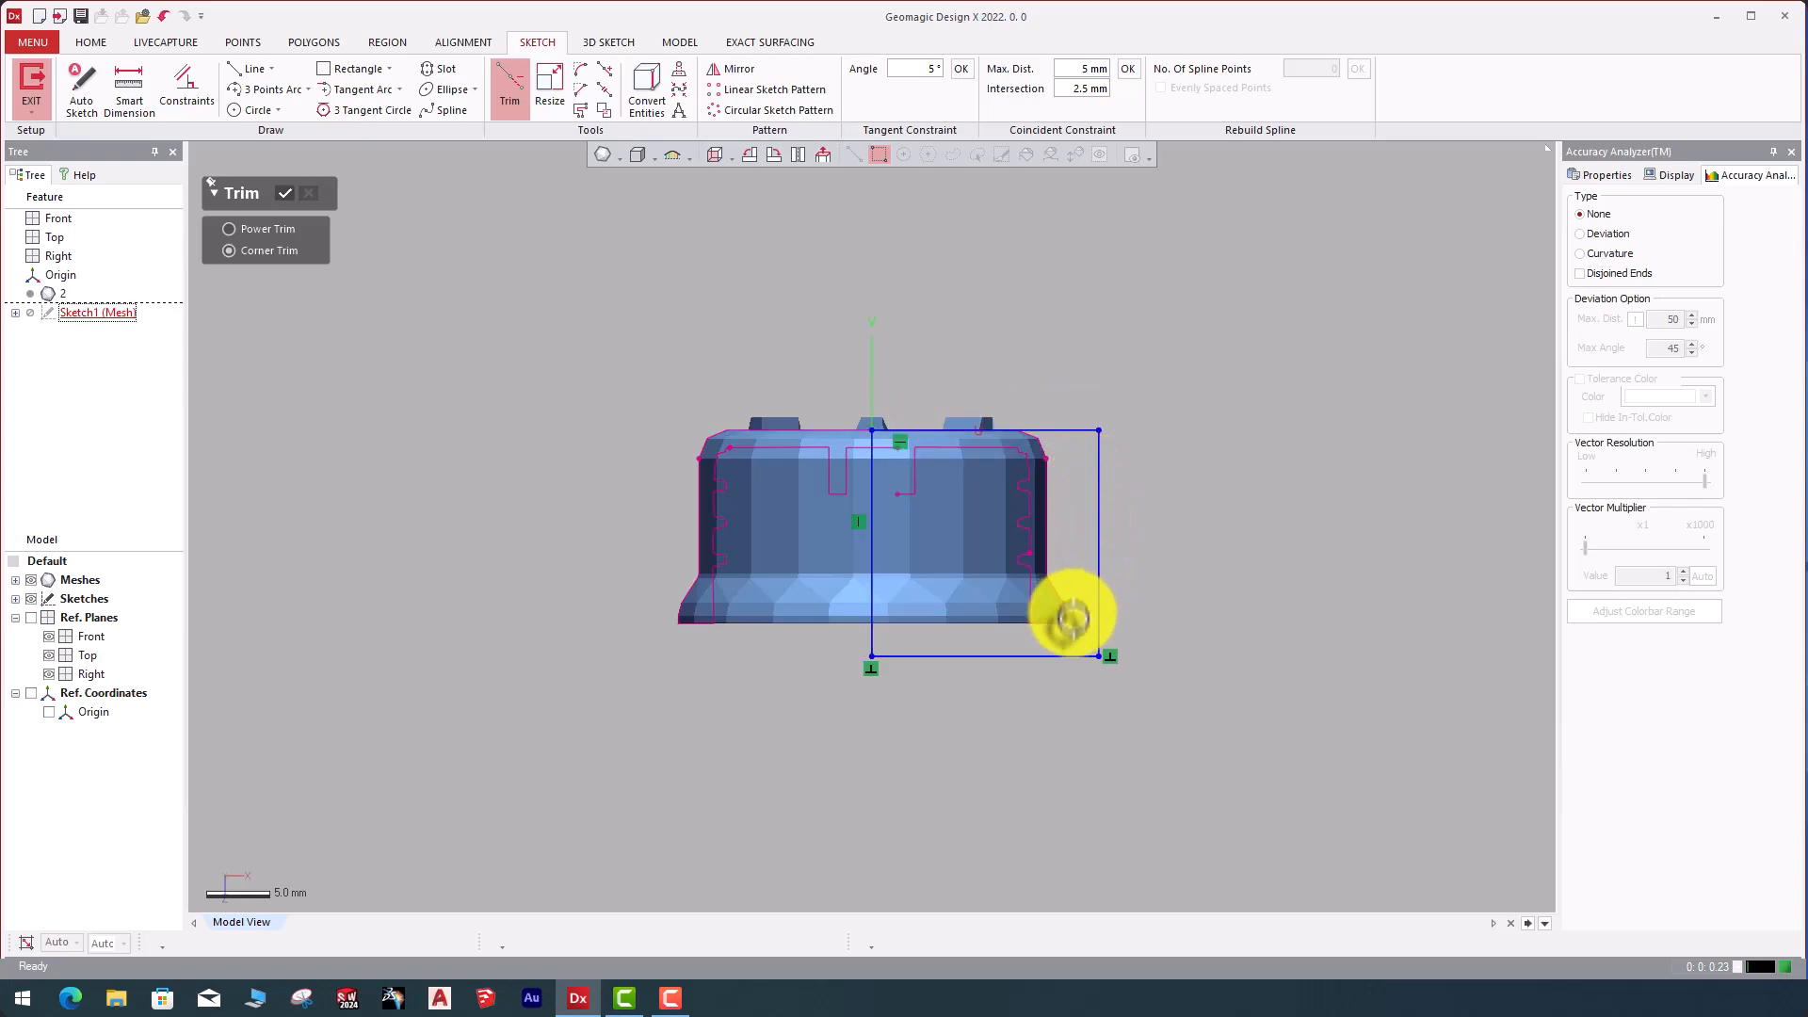
pyautogui.press('Escape')
# - Move the rectangle's lower line to the cap's base and its outer vertical line to the cap's side wall, and exit the sketch
pyautogui.moveTo(1041, 656); pyautogui.dragTo(1011, 623)
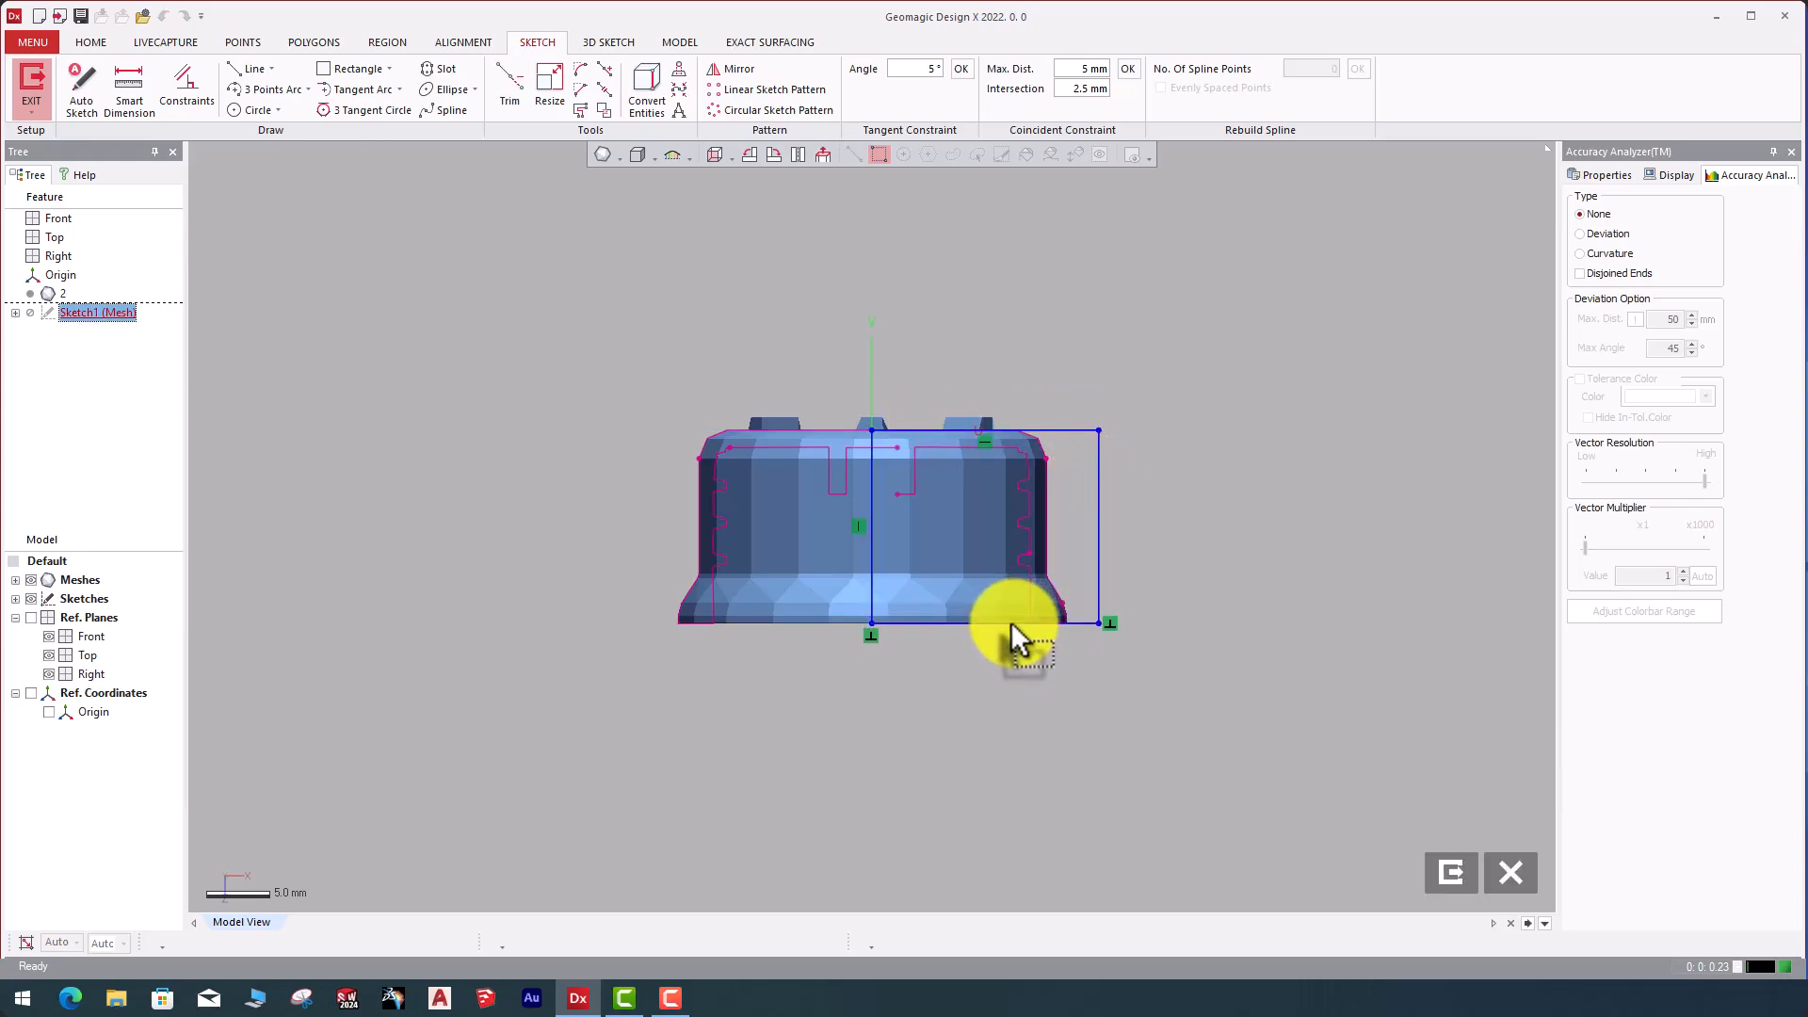
pyautogui.moveTo(1098, 542); pyautogui.dragTo(1045, 557)
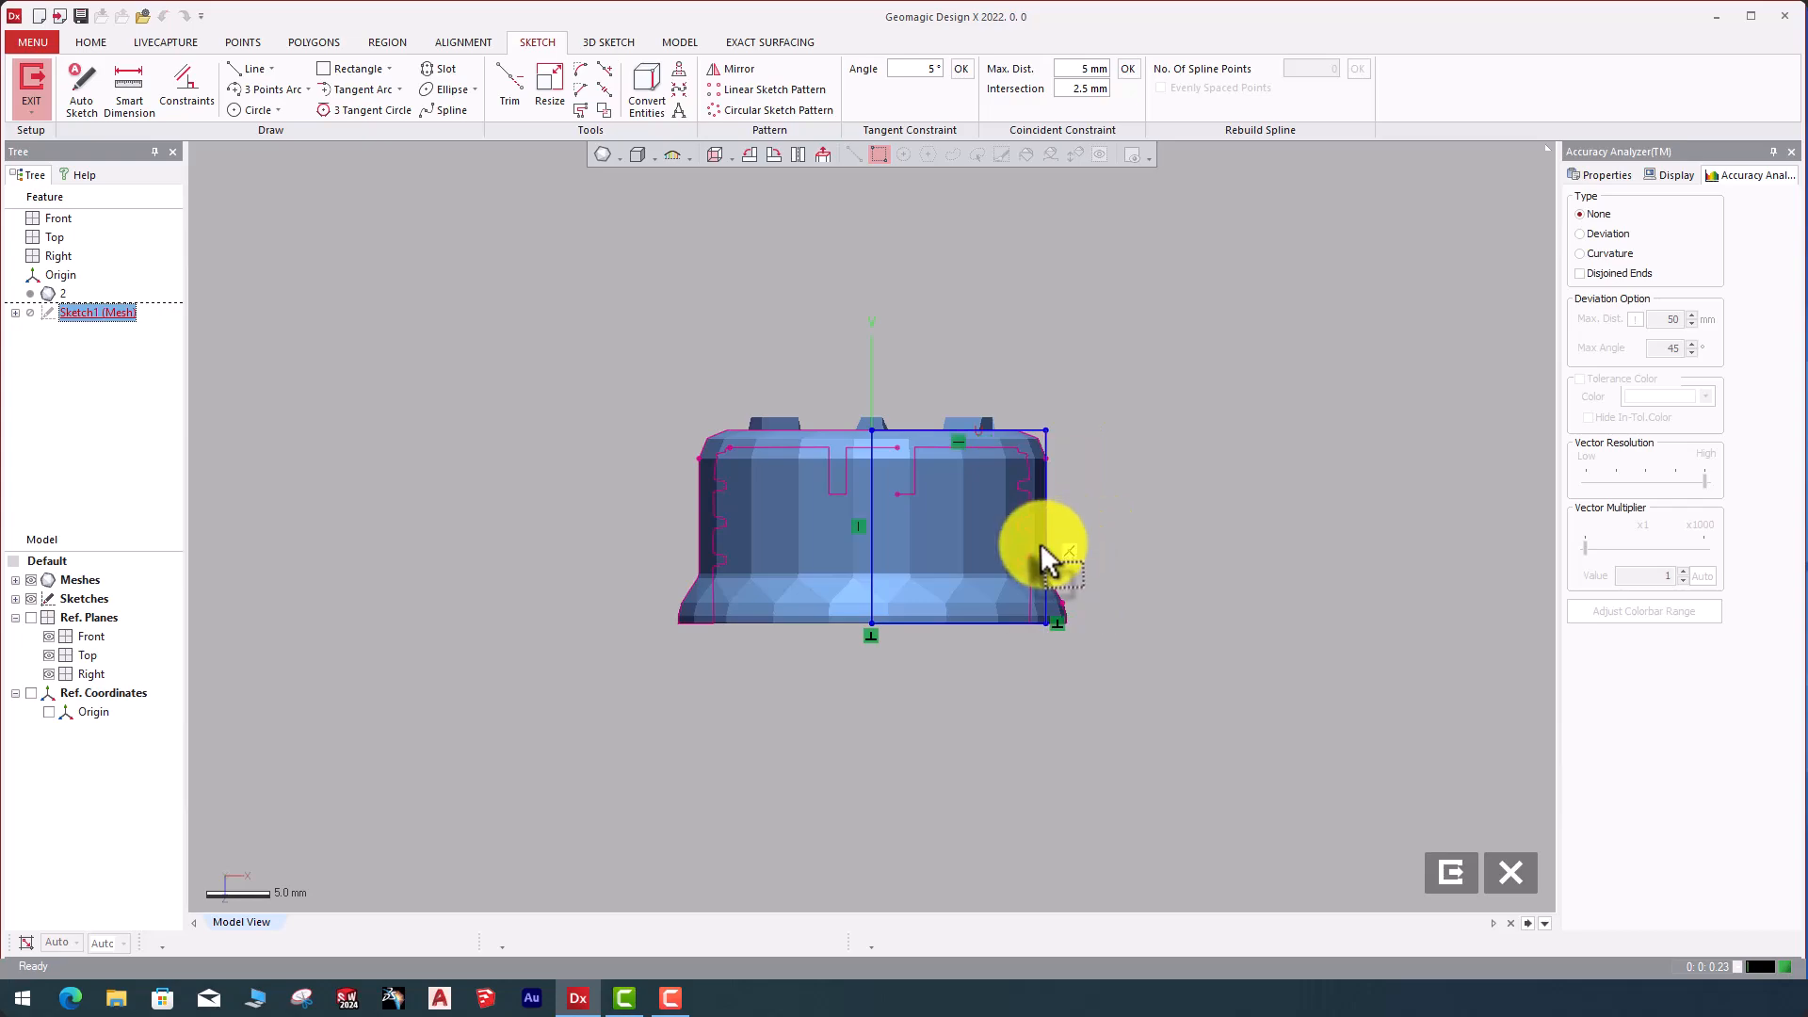
pyautogui.click(1446, 868)
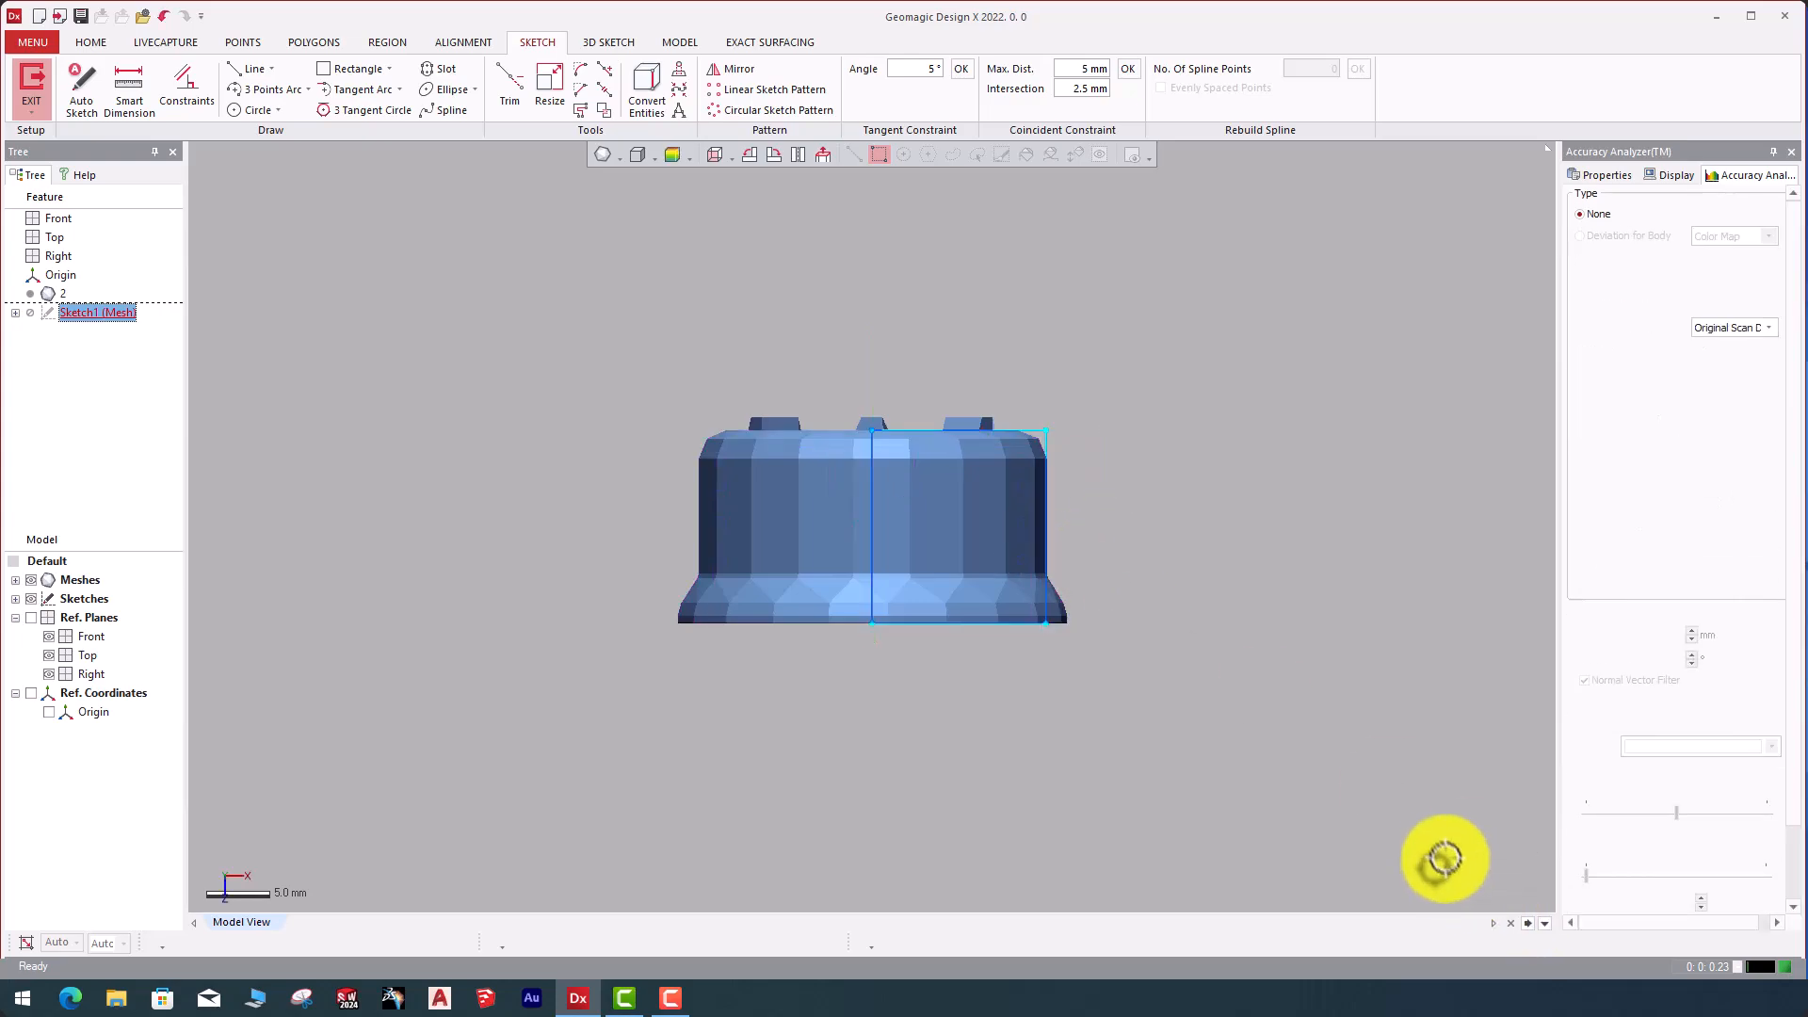
# - Revolve the rectangular profile 360° in one direction about its vertical centre line as a solid
pyautogui.click(680, 47)
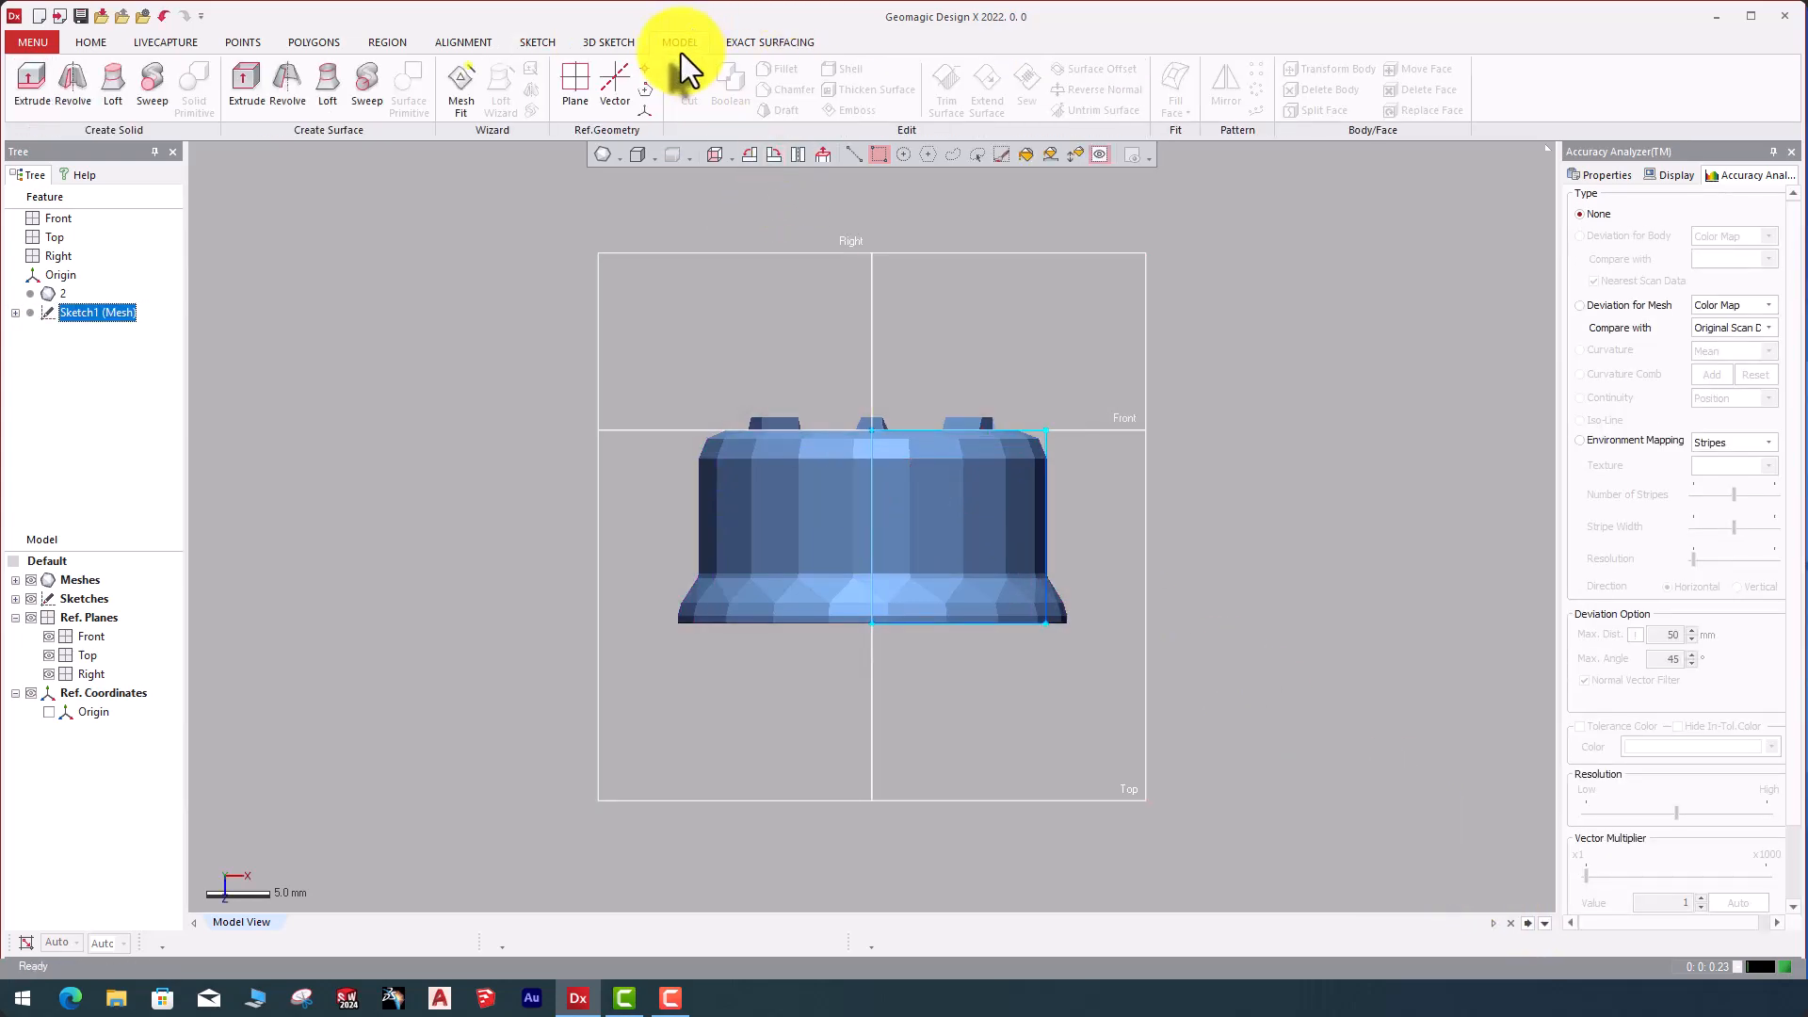
pyautogui.click(74, 87)
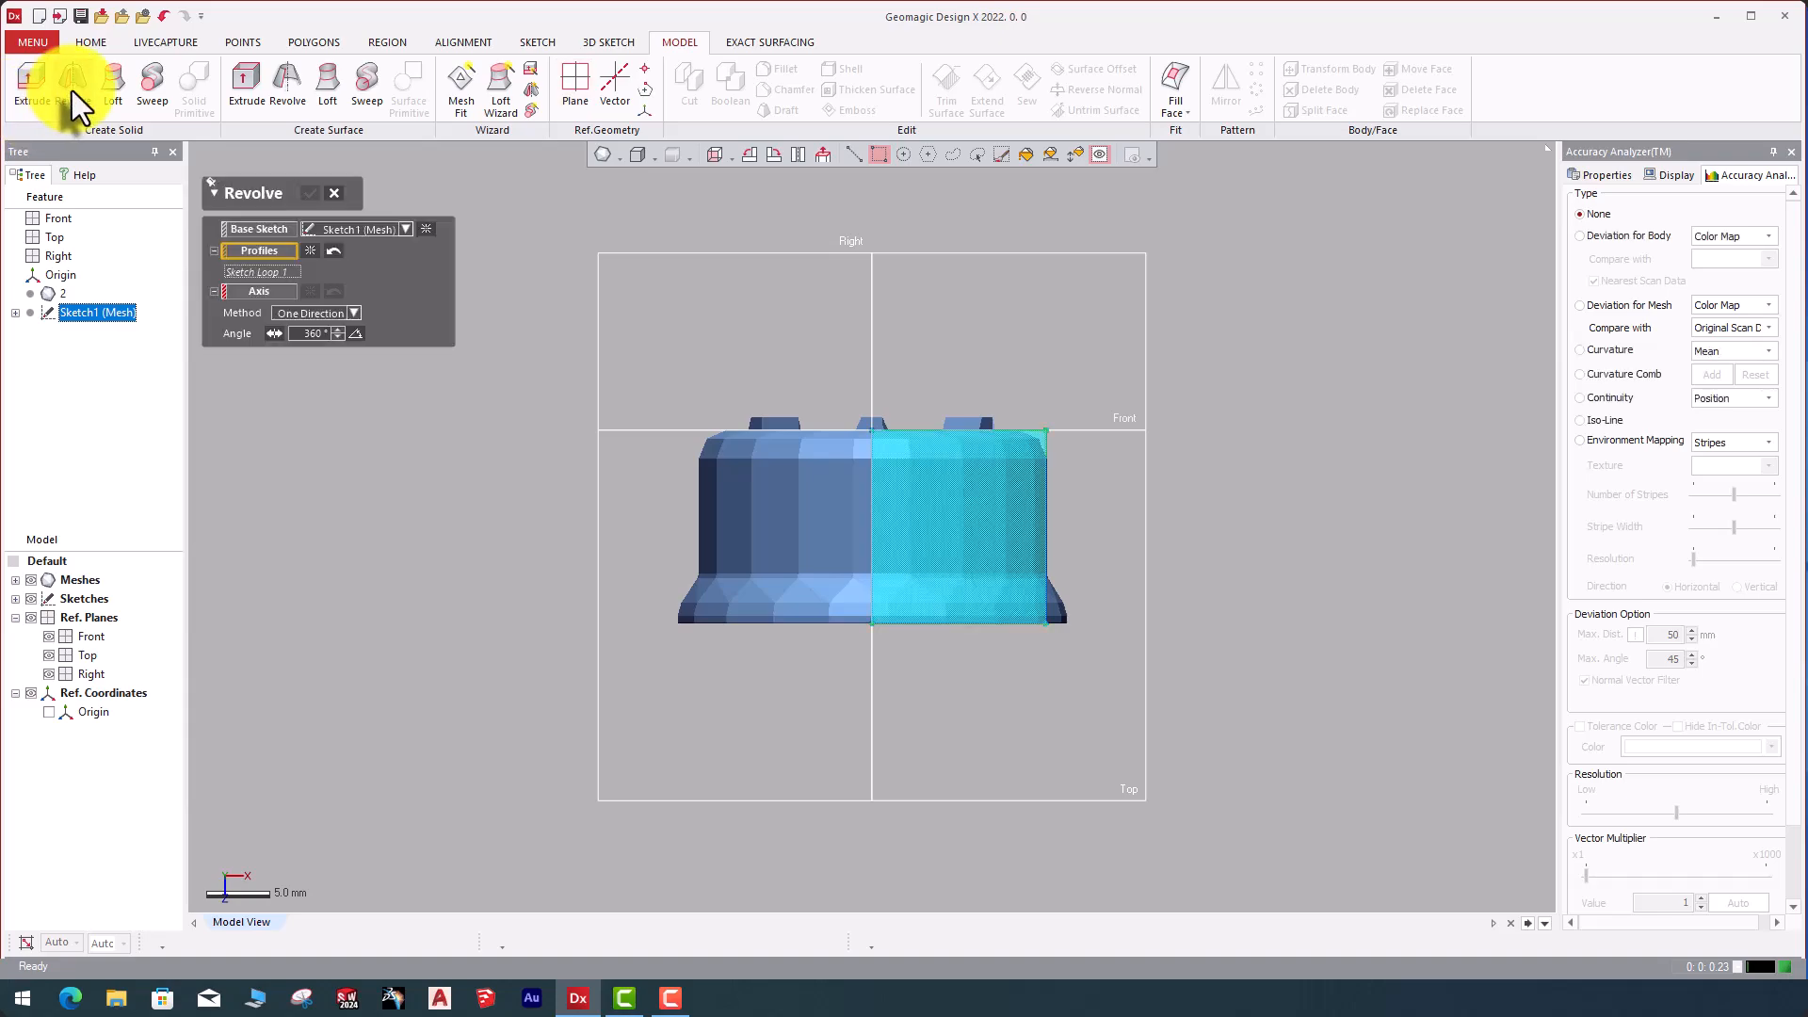
pyautogui.click(262, 292)
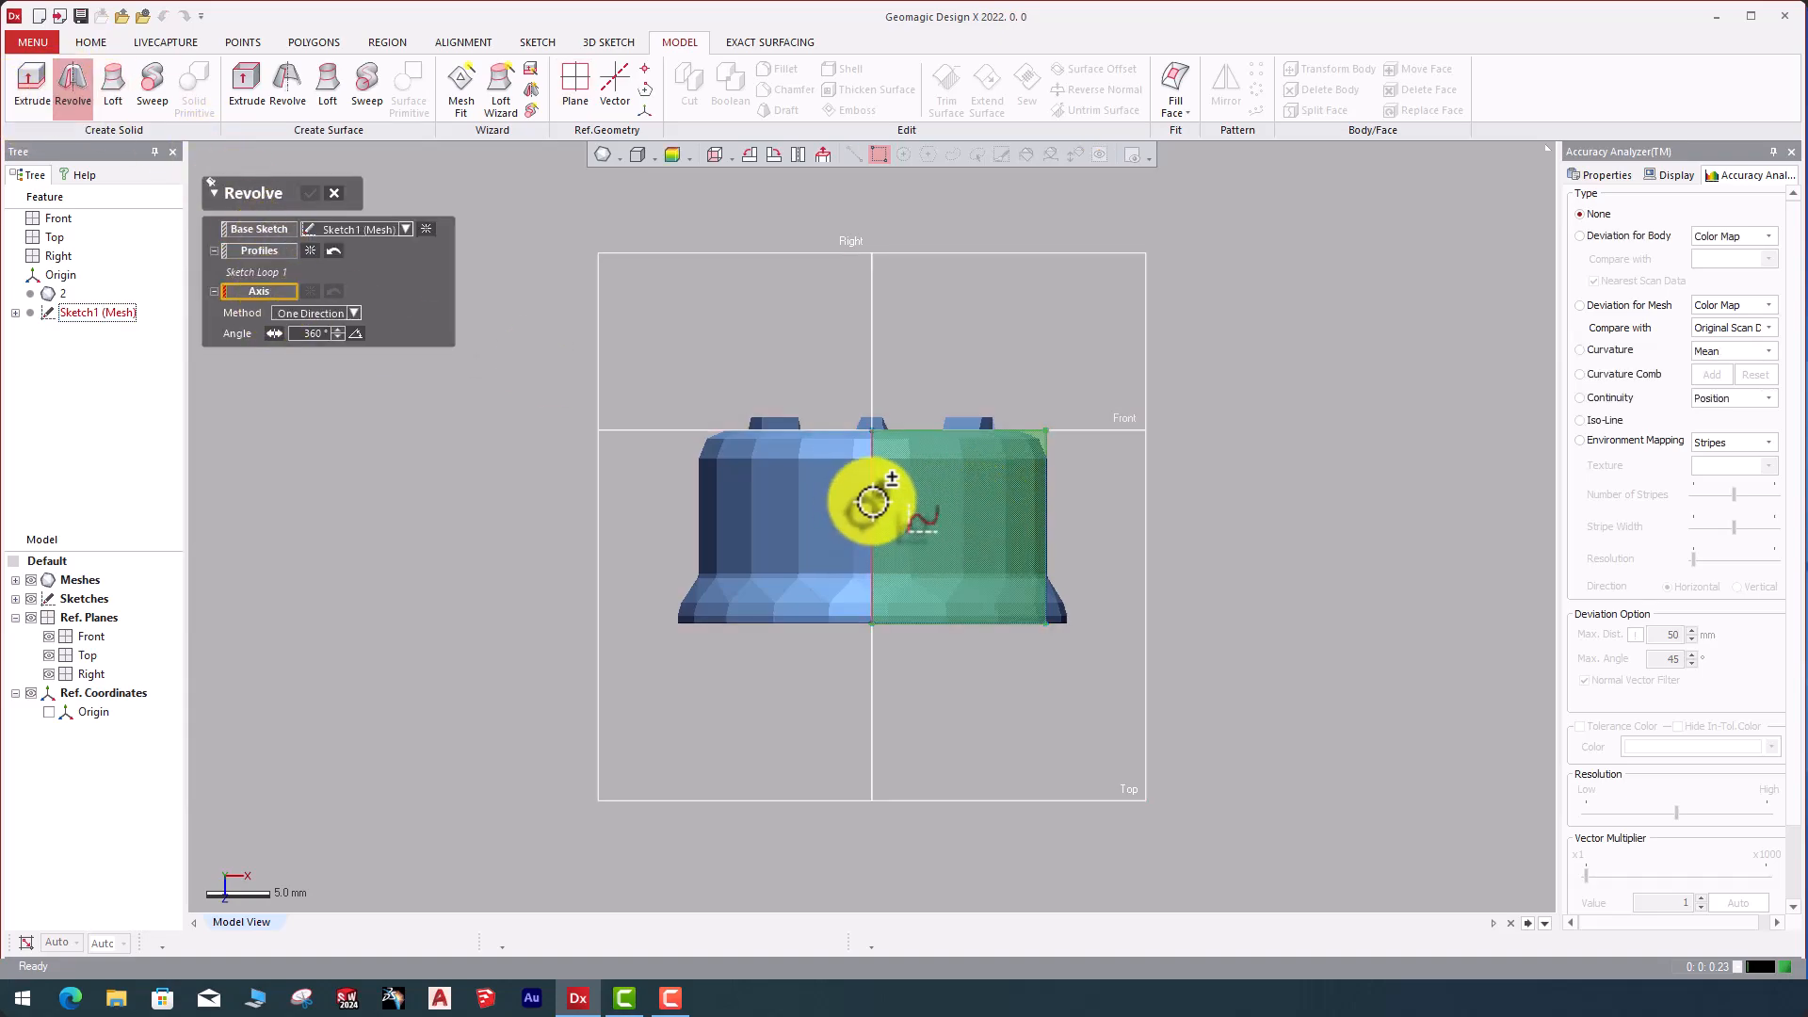
pyautogui.click(872, 502)
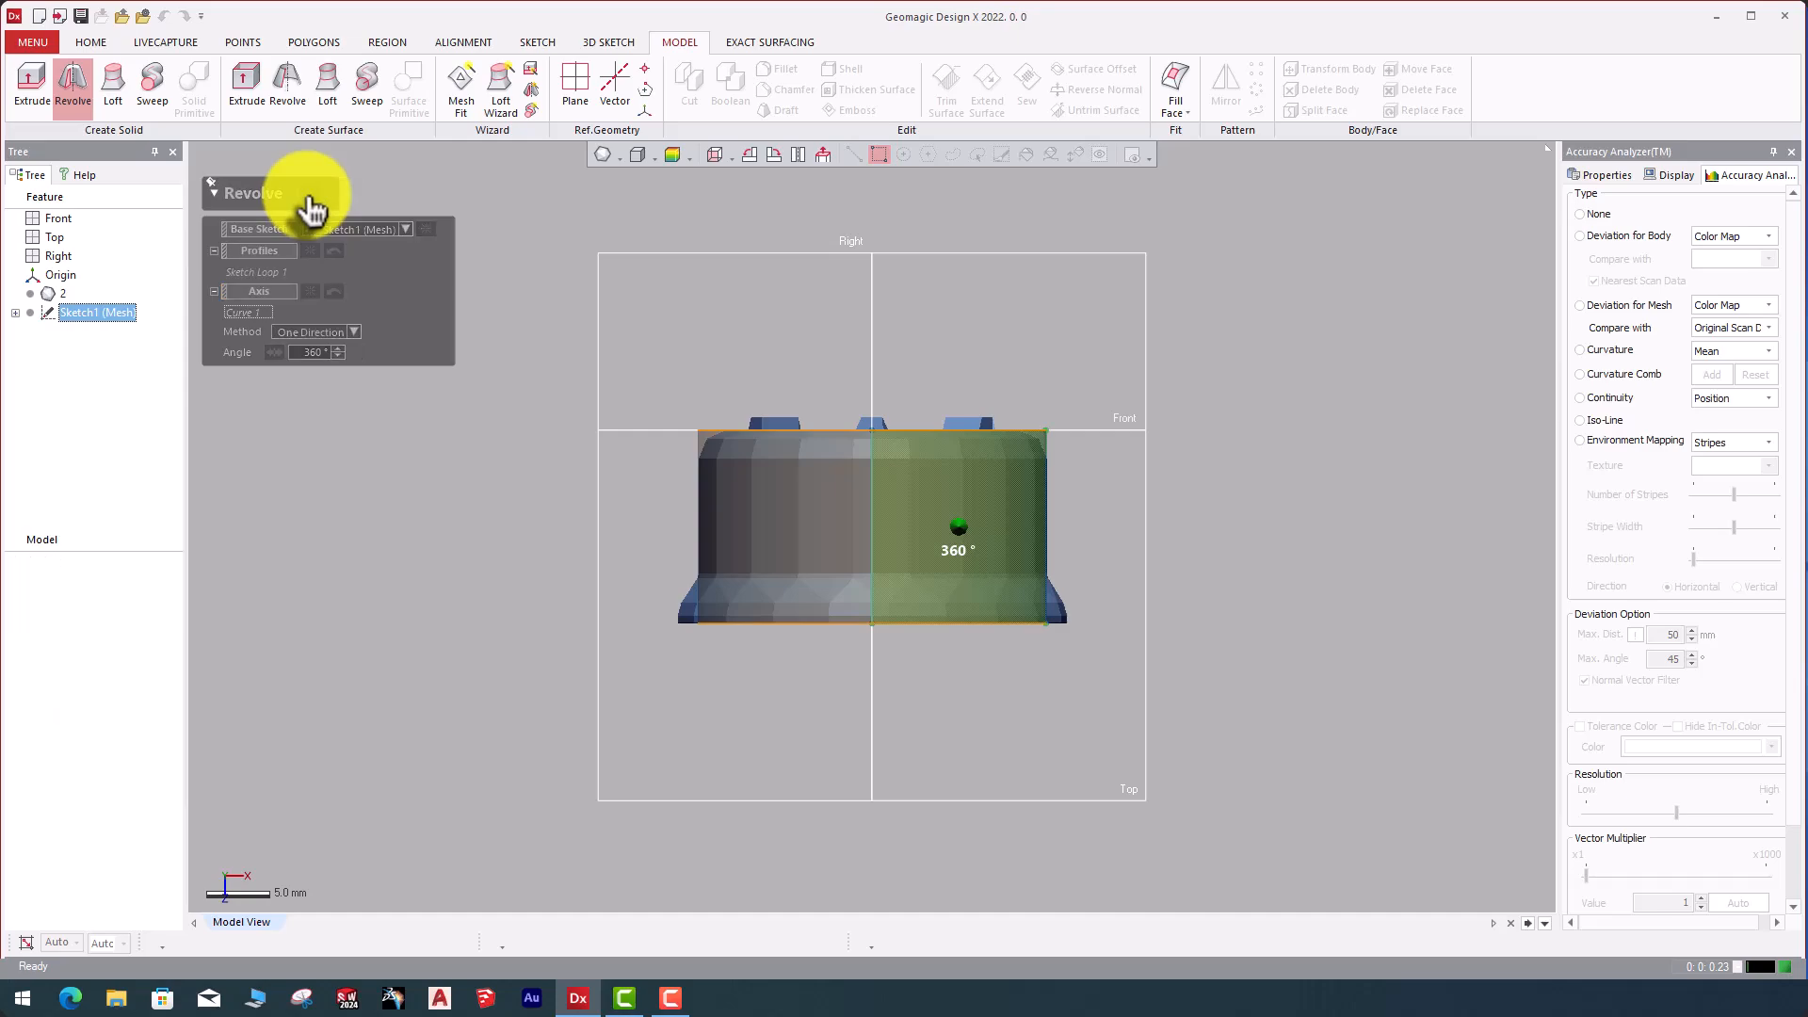
pyautogui.click(309, 199)
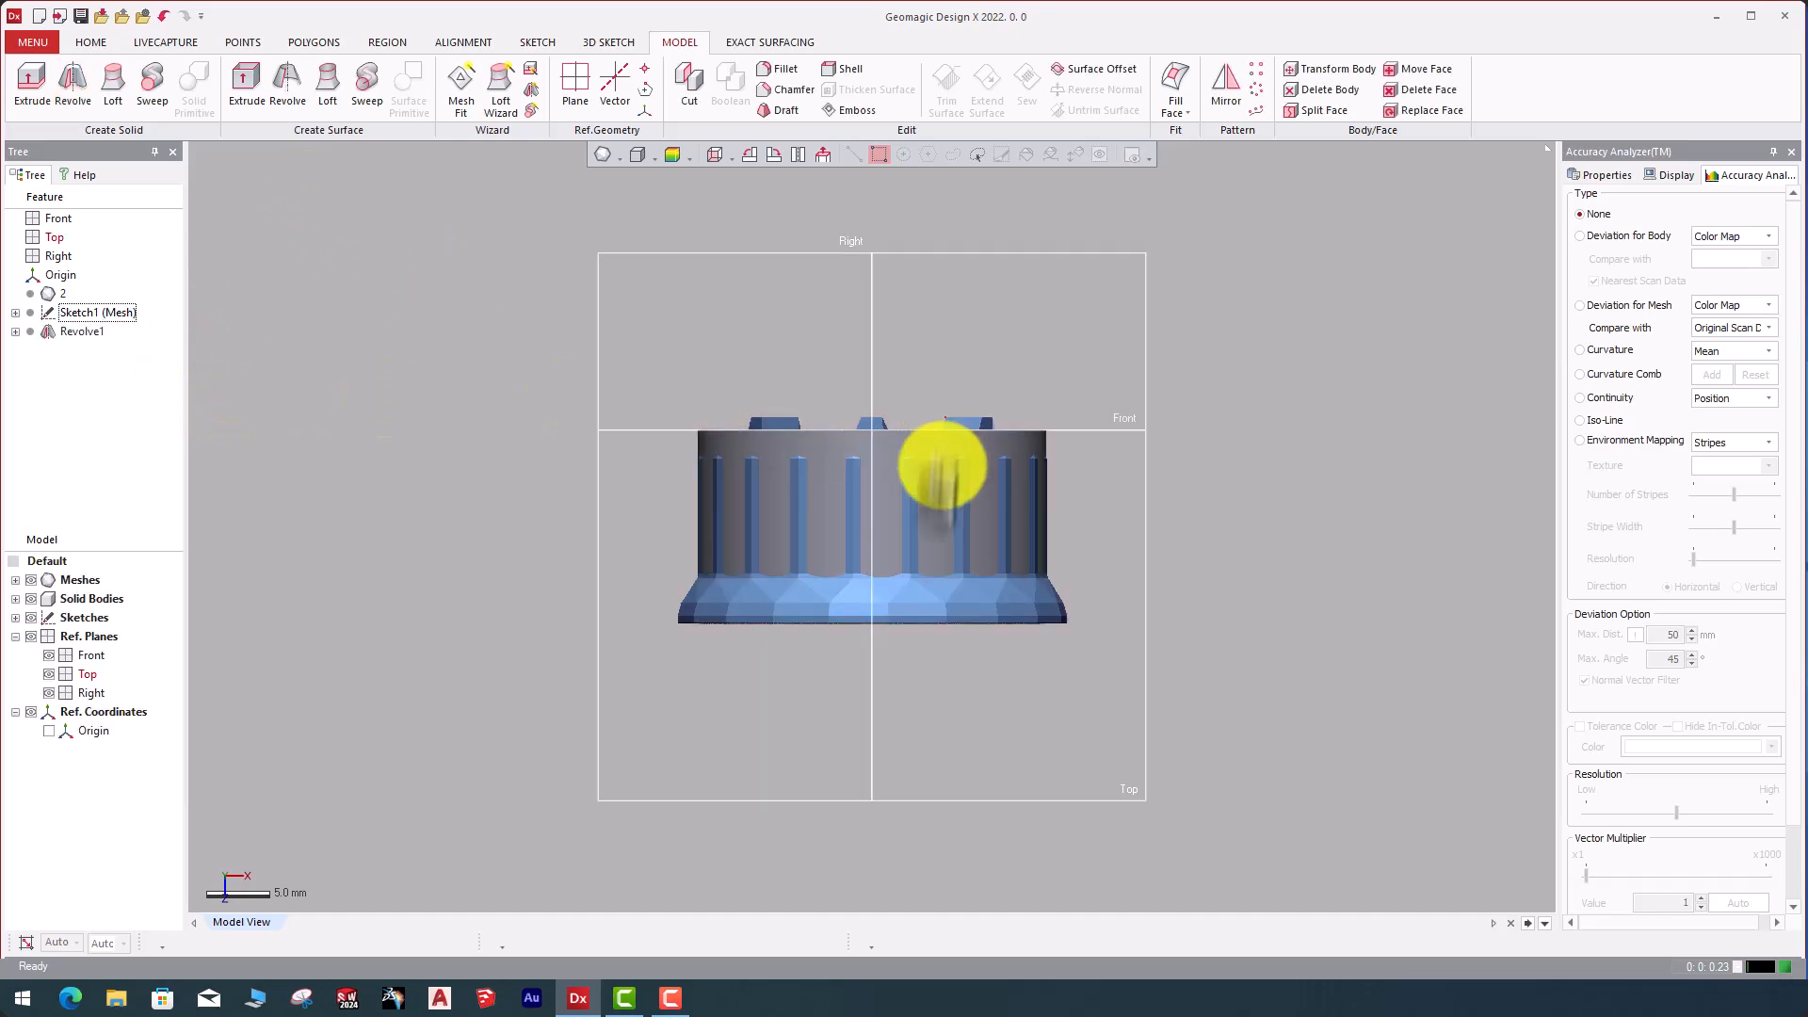
# - Compare the revolved solid with the cap mesh by hiding and showing each of them in turn
pyautogui.moveTo(942, 466); pyautogui.dragTo(867, 513, button='right')
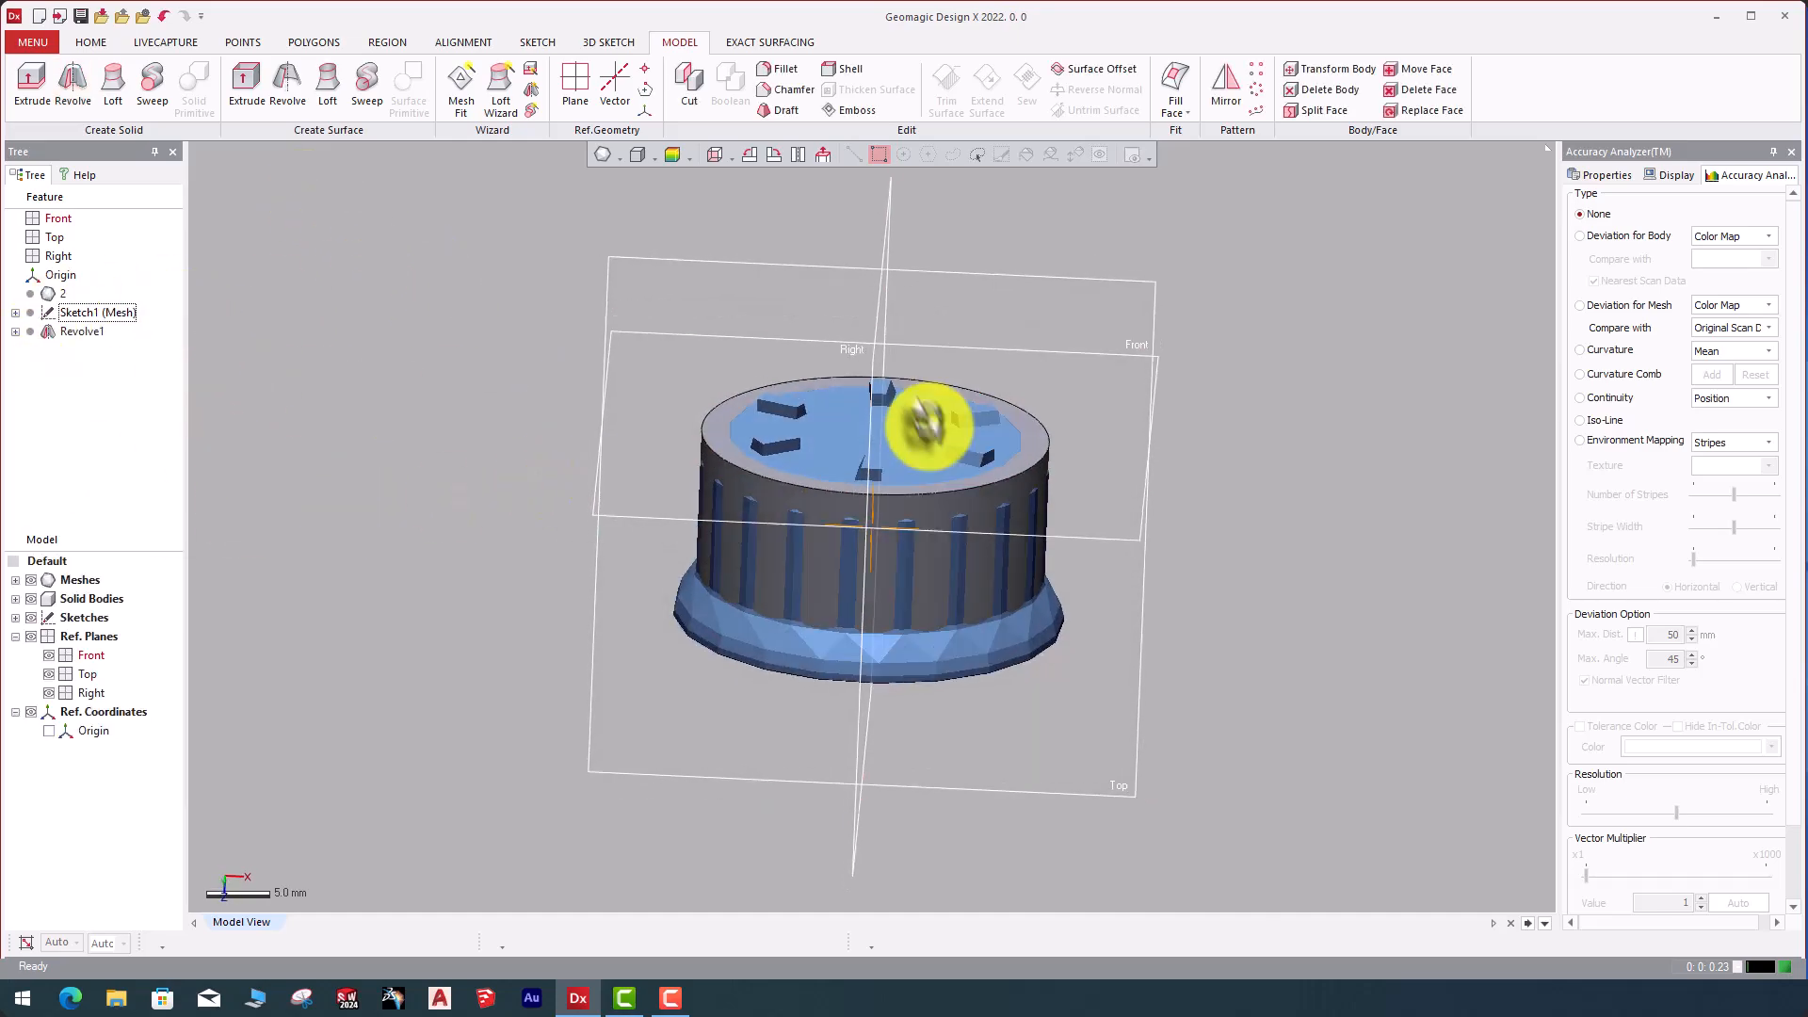
pyautogui.moveTo(927, 424)
pyautogui.mouseDown(button='right')
pyautogui.moveTo(839, 423)
pyautogui.moveTo(894, 519)
pyautogui.mouseUp(button='right')
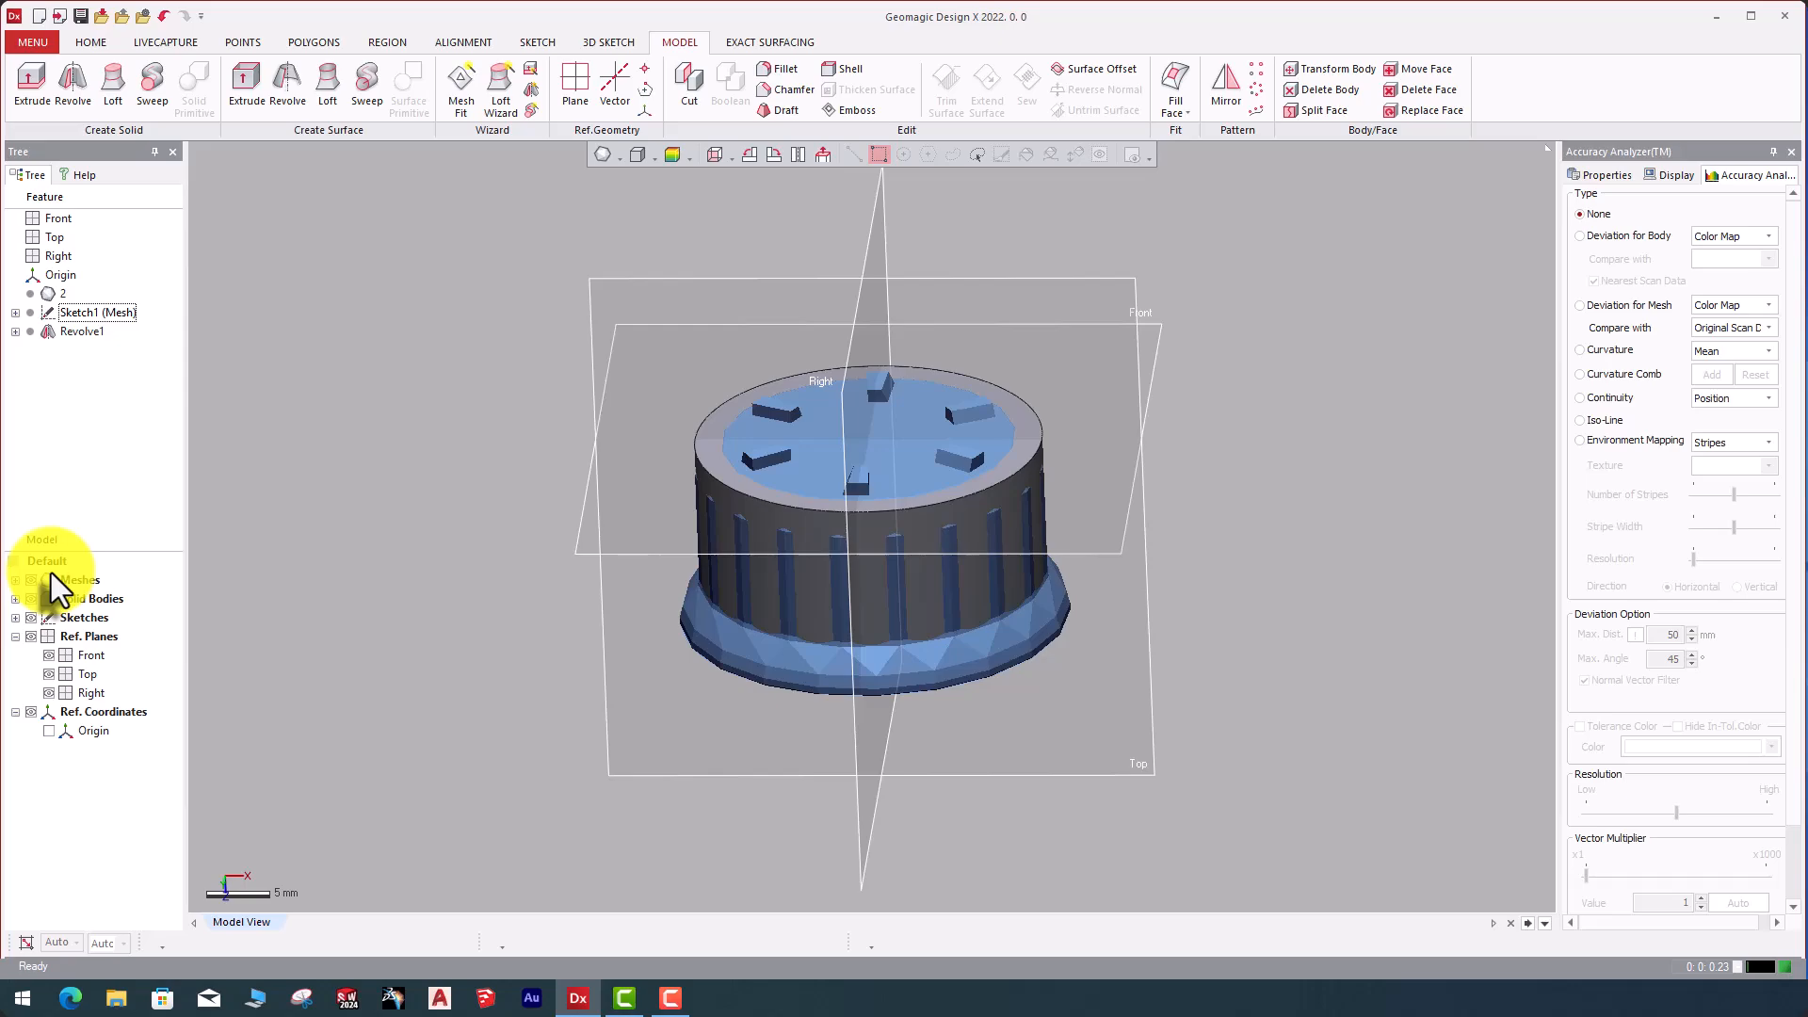
pyautogui.click(15, 580)
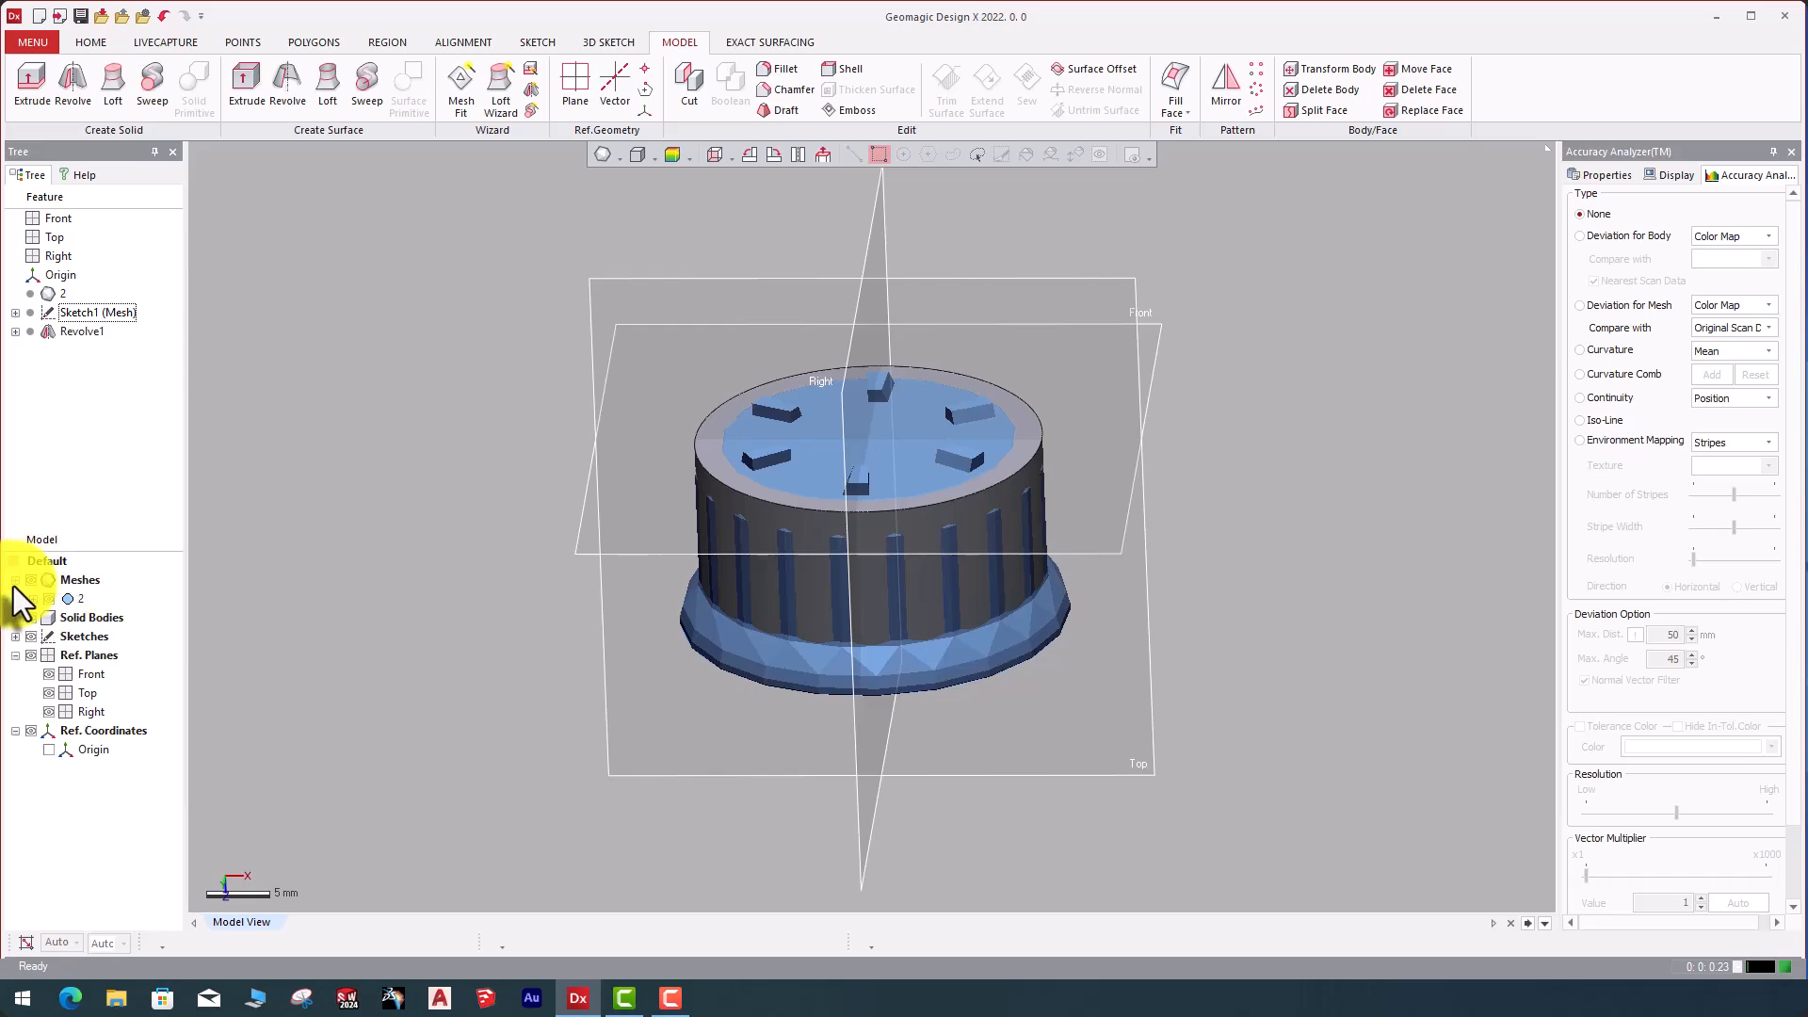
pyautogui.click(36, 598)
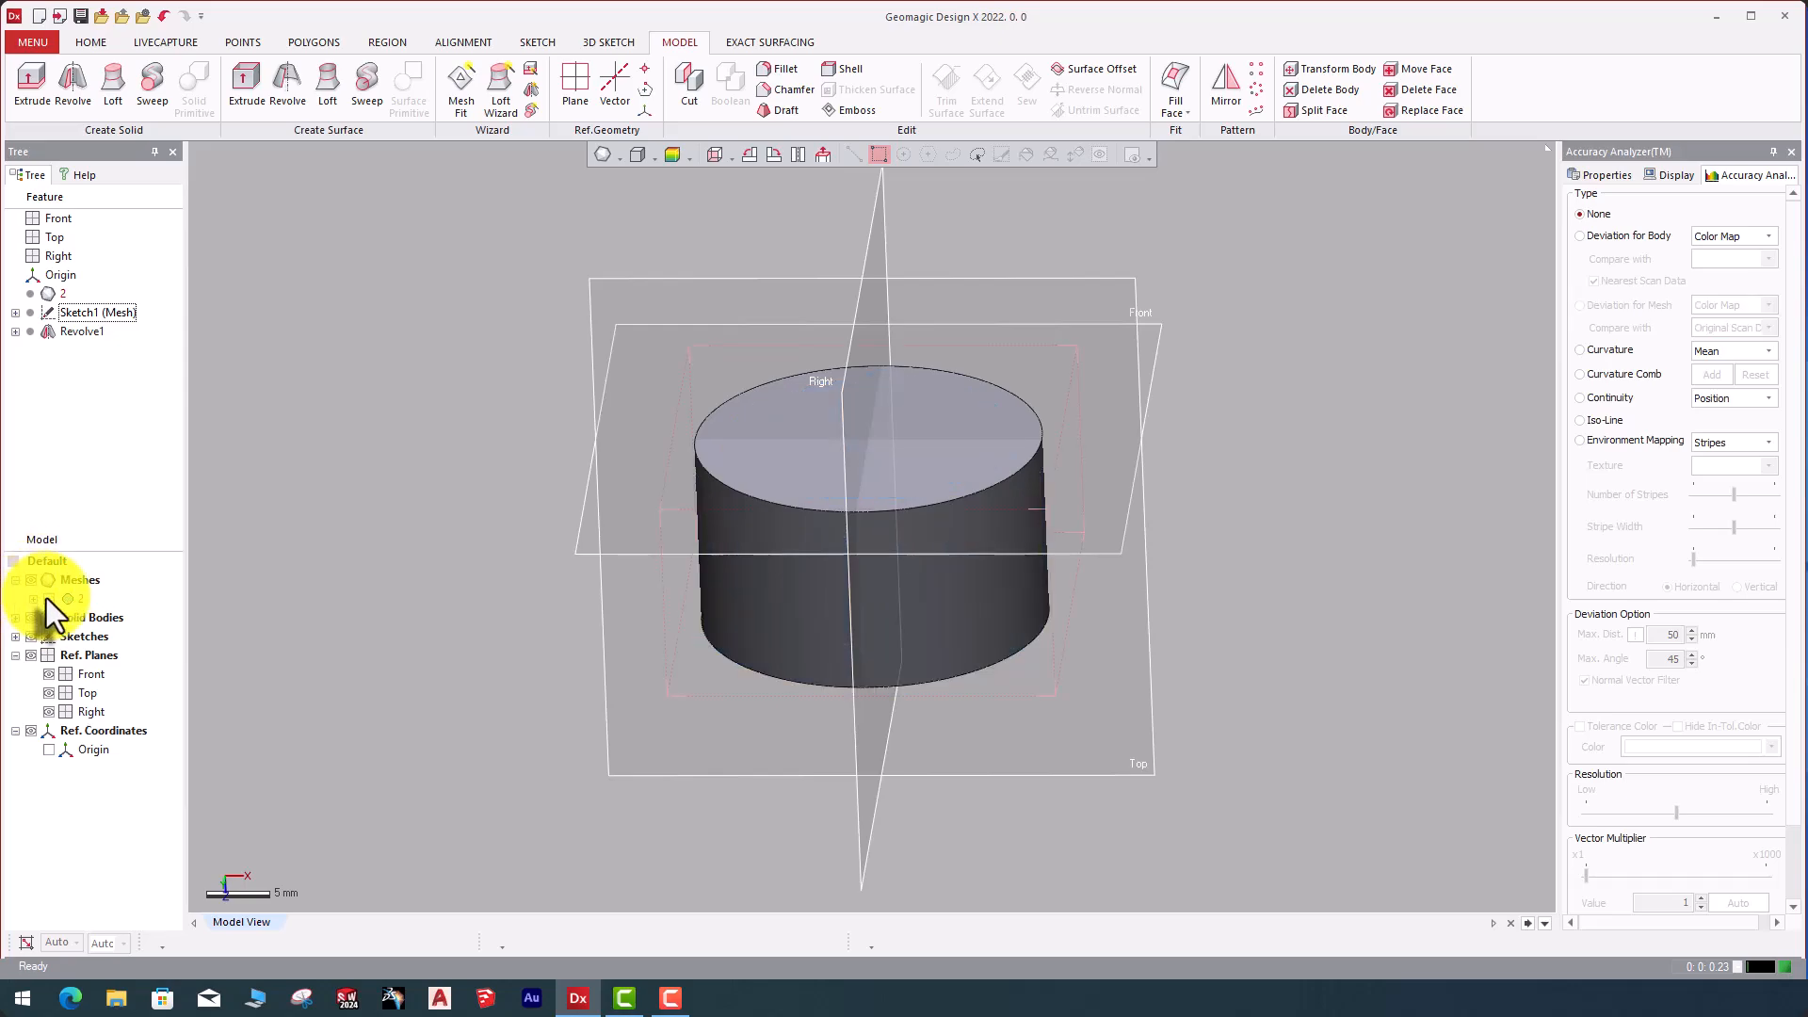
pyautogui.click(47, 597)
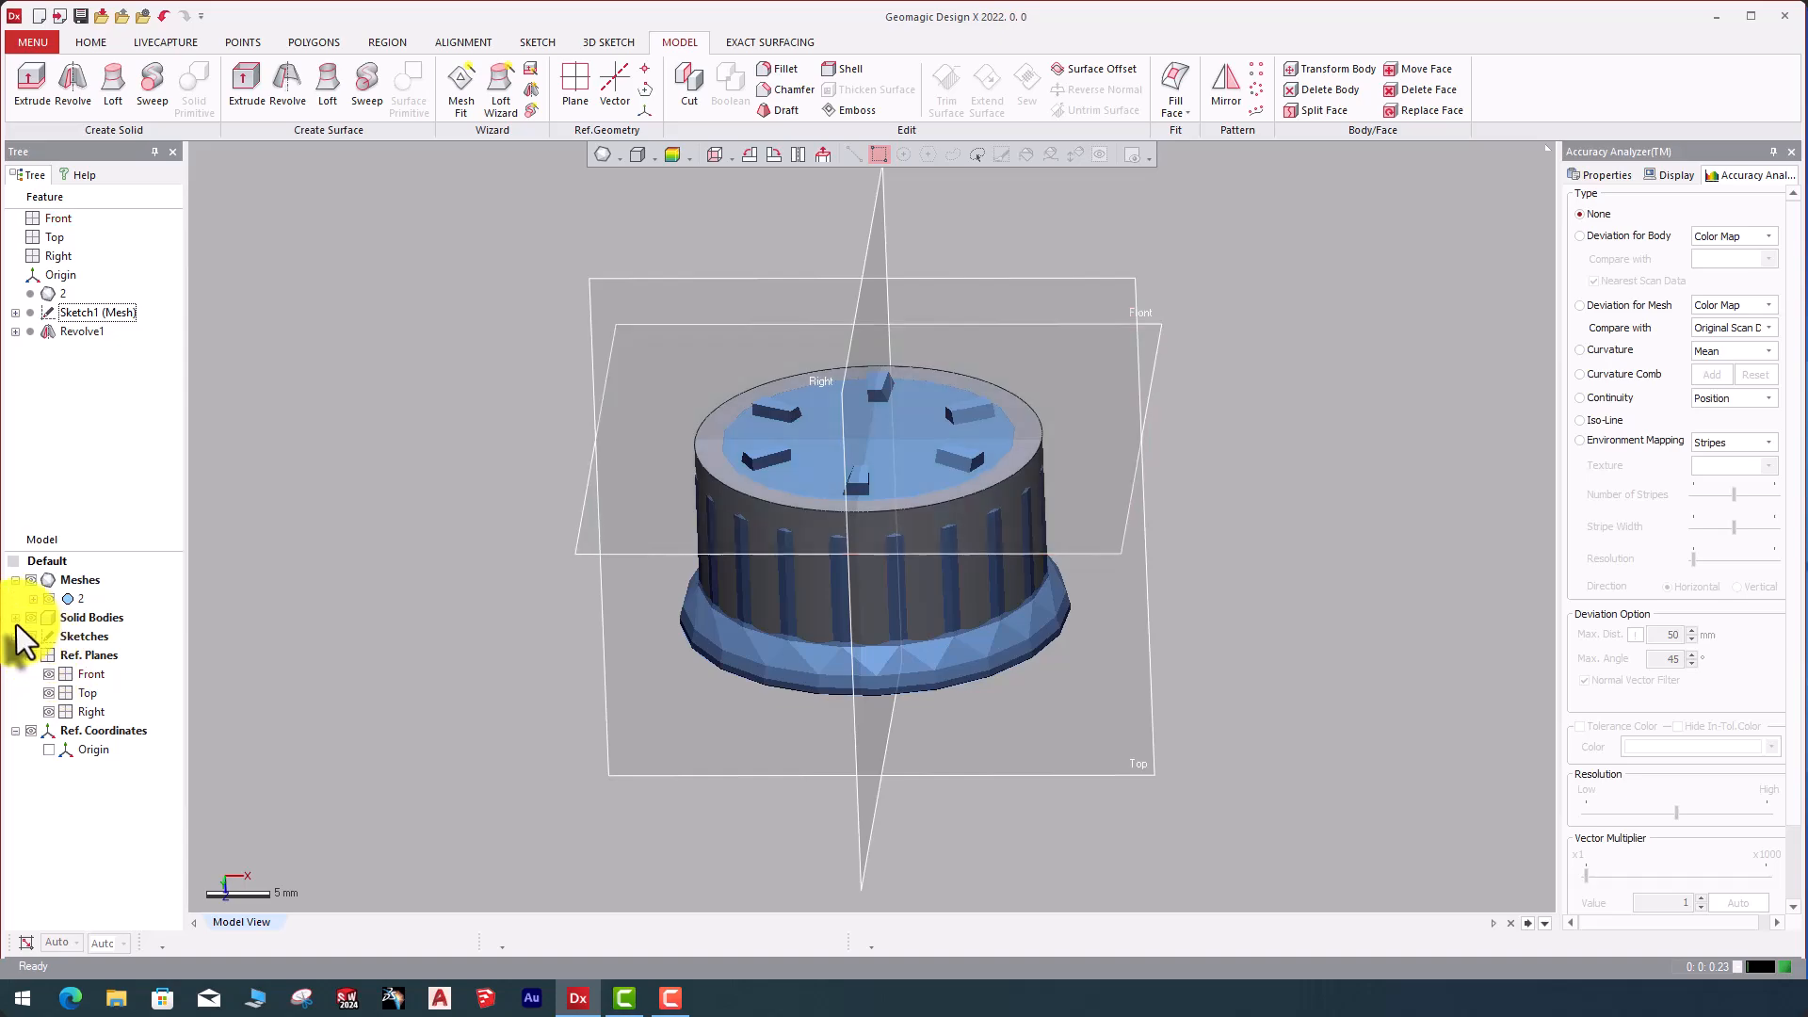
pyautogui.click(15, 618)
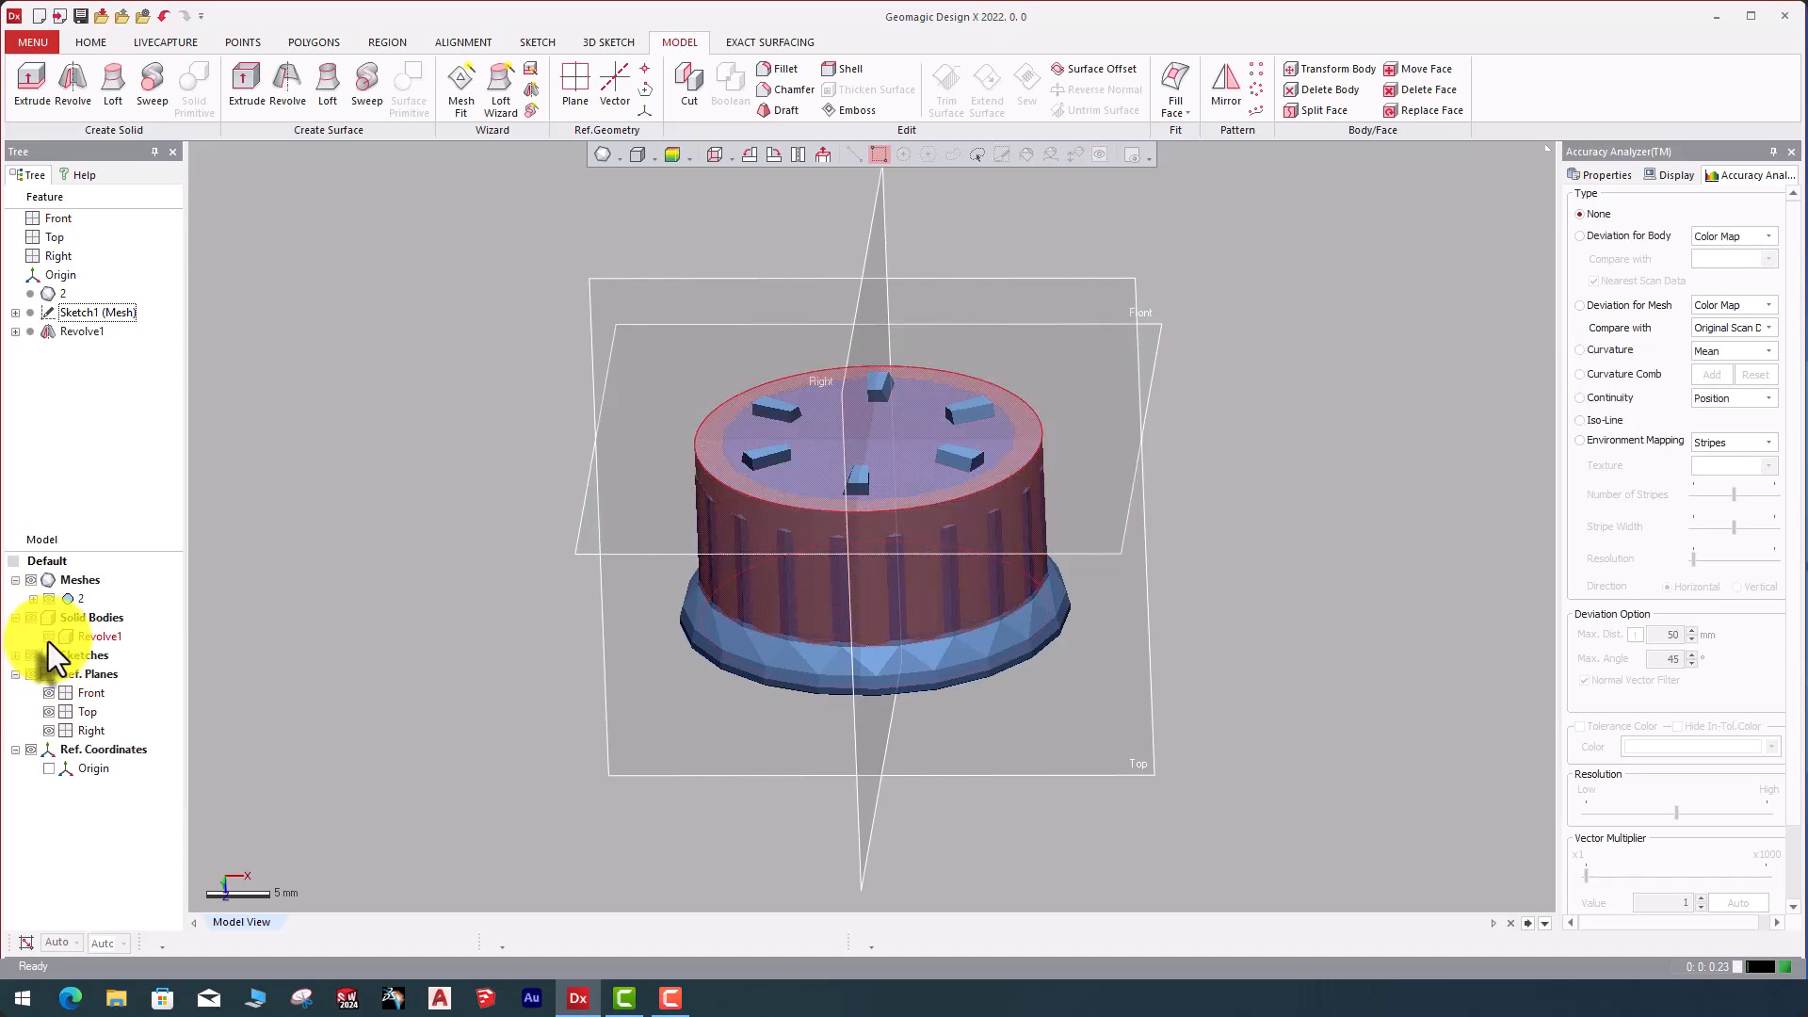
pyautogui.click(48, 637)
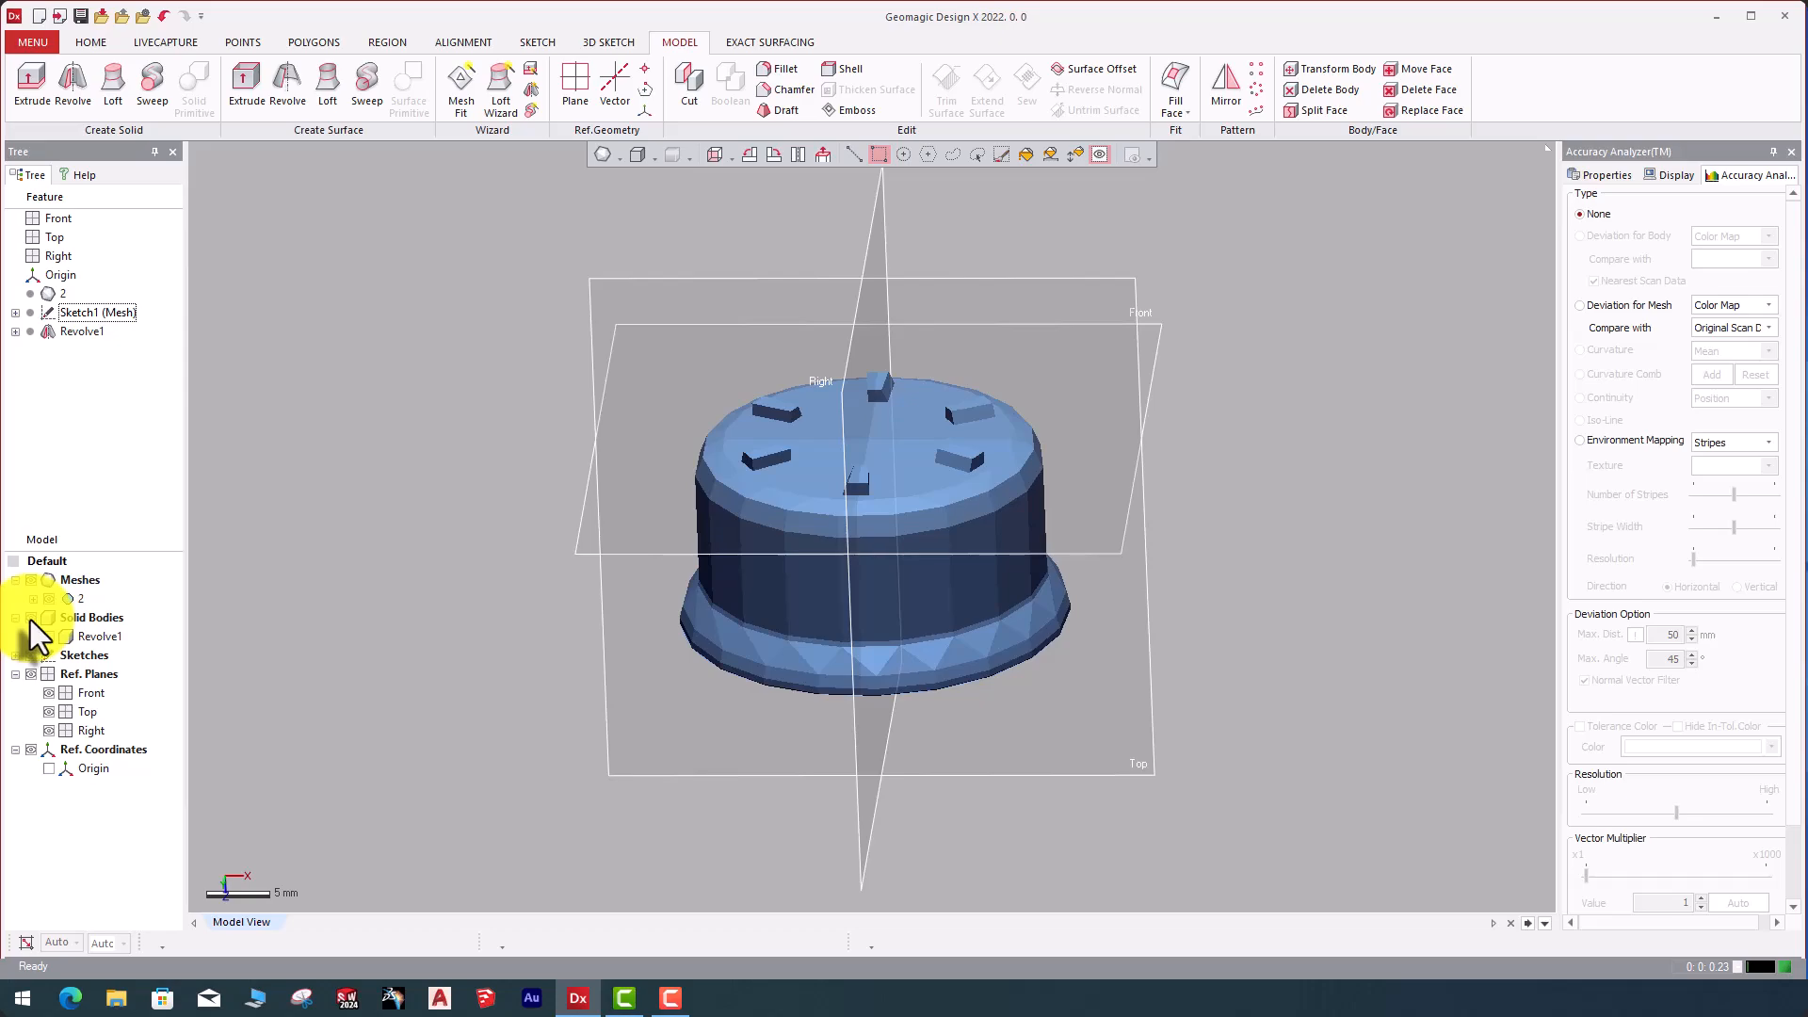
pyautogui.click(31, 617)
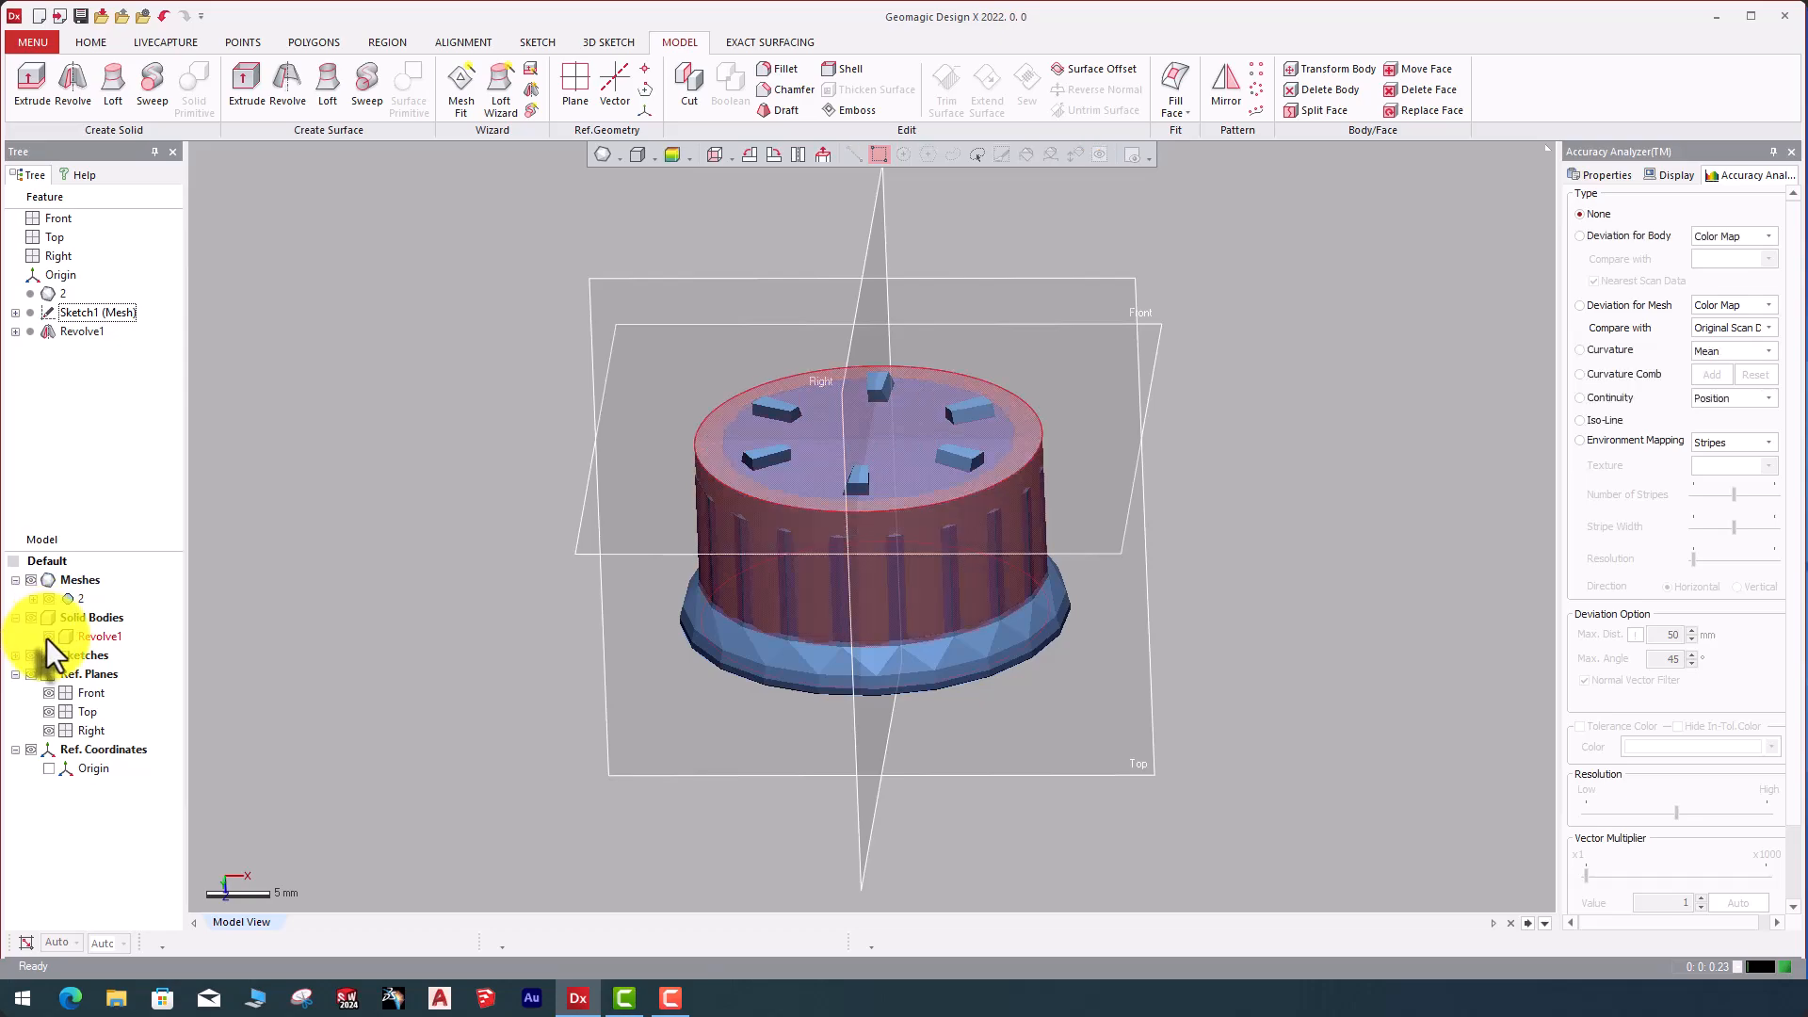
pyautogui.click(29, 618)
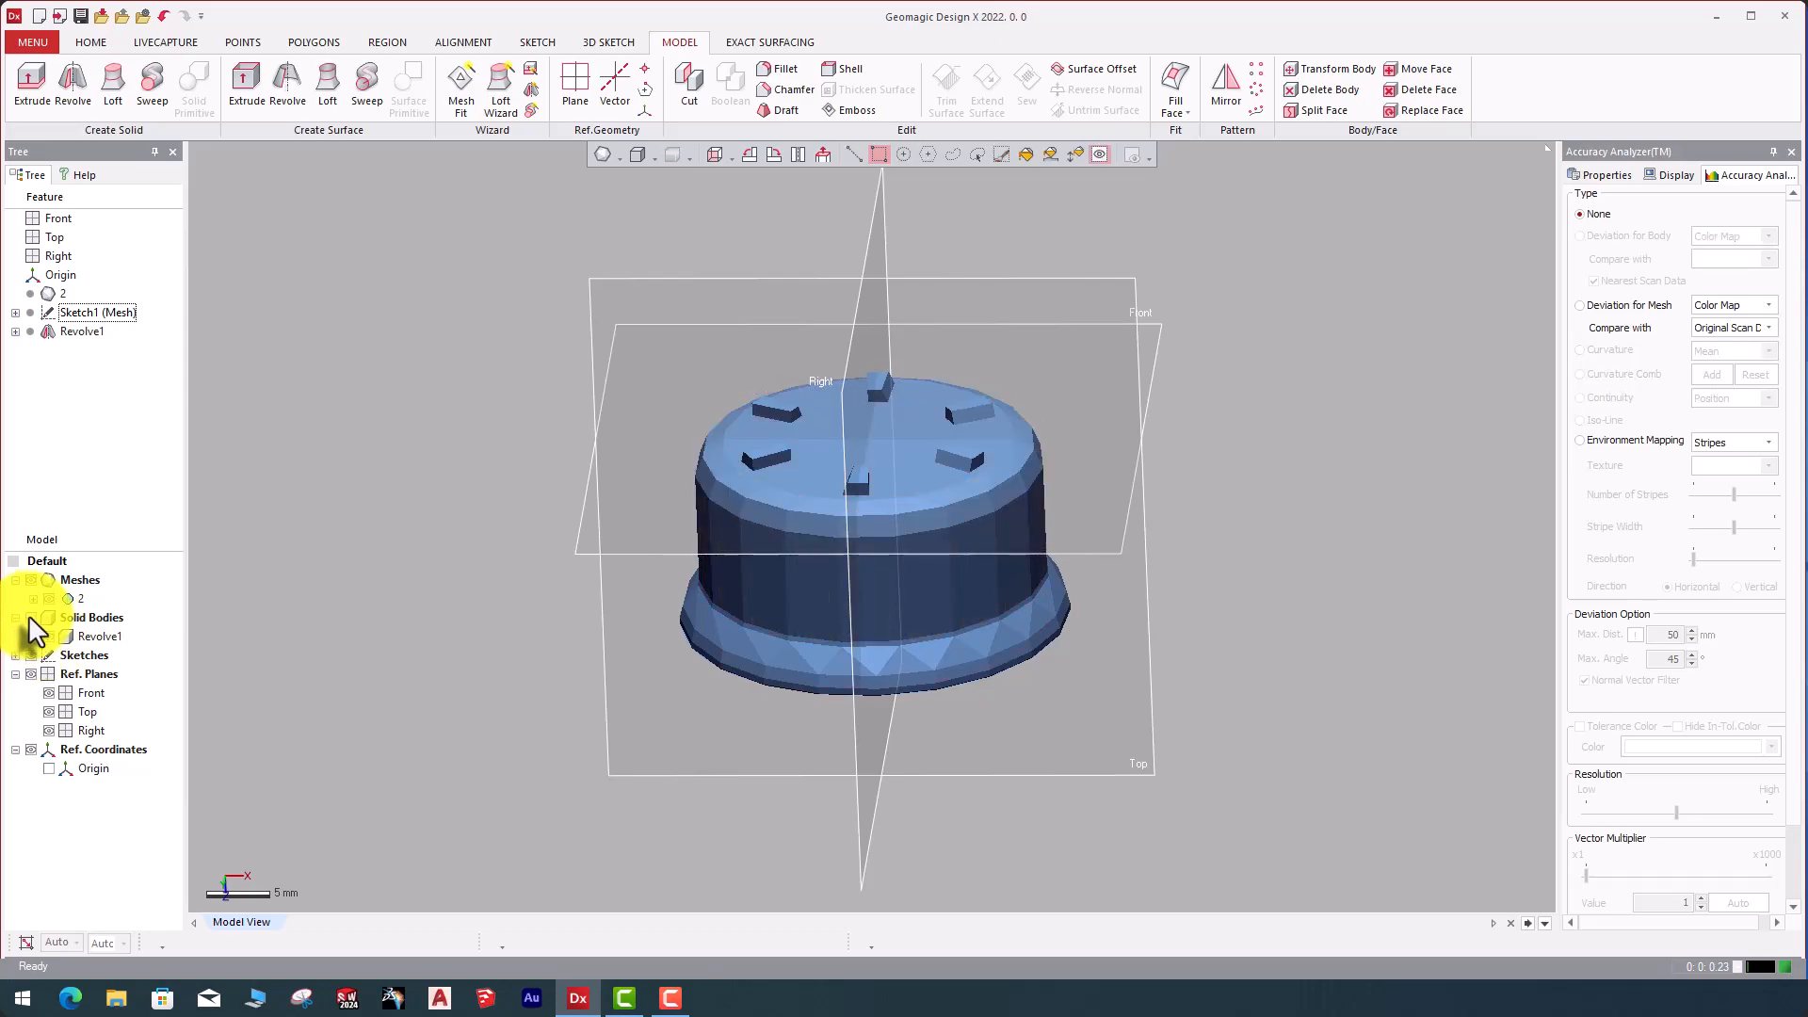
pyautogui.click(29, 617)
pyautogui.moveTo(838, 747); pyautogui.dragTo(890, 743, button='right')
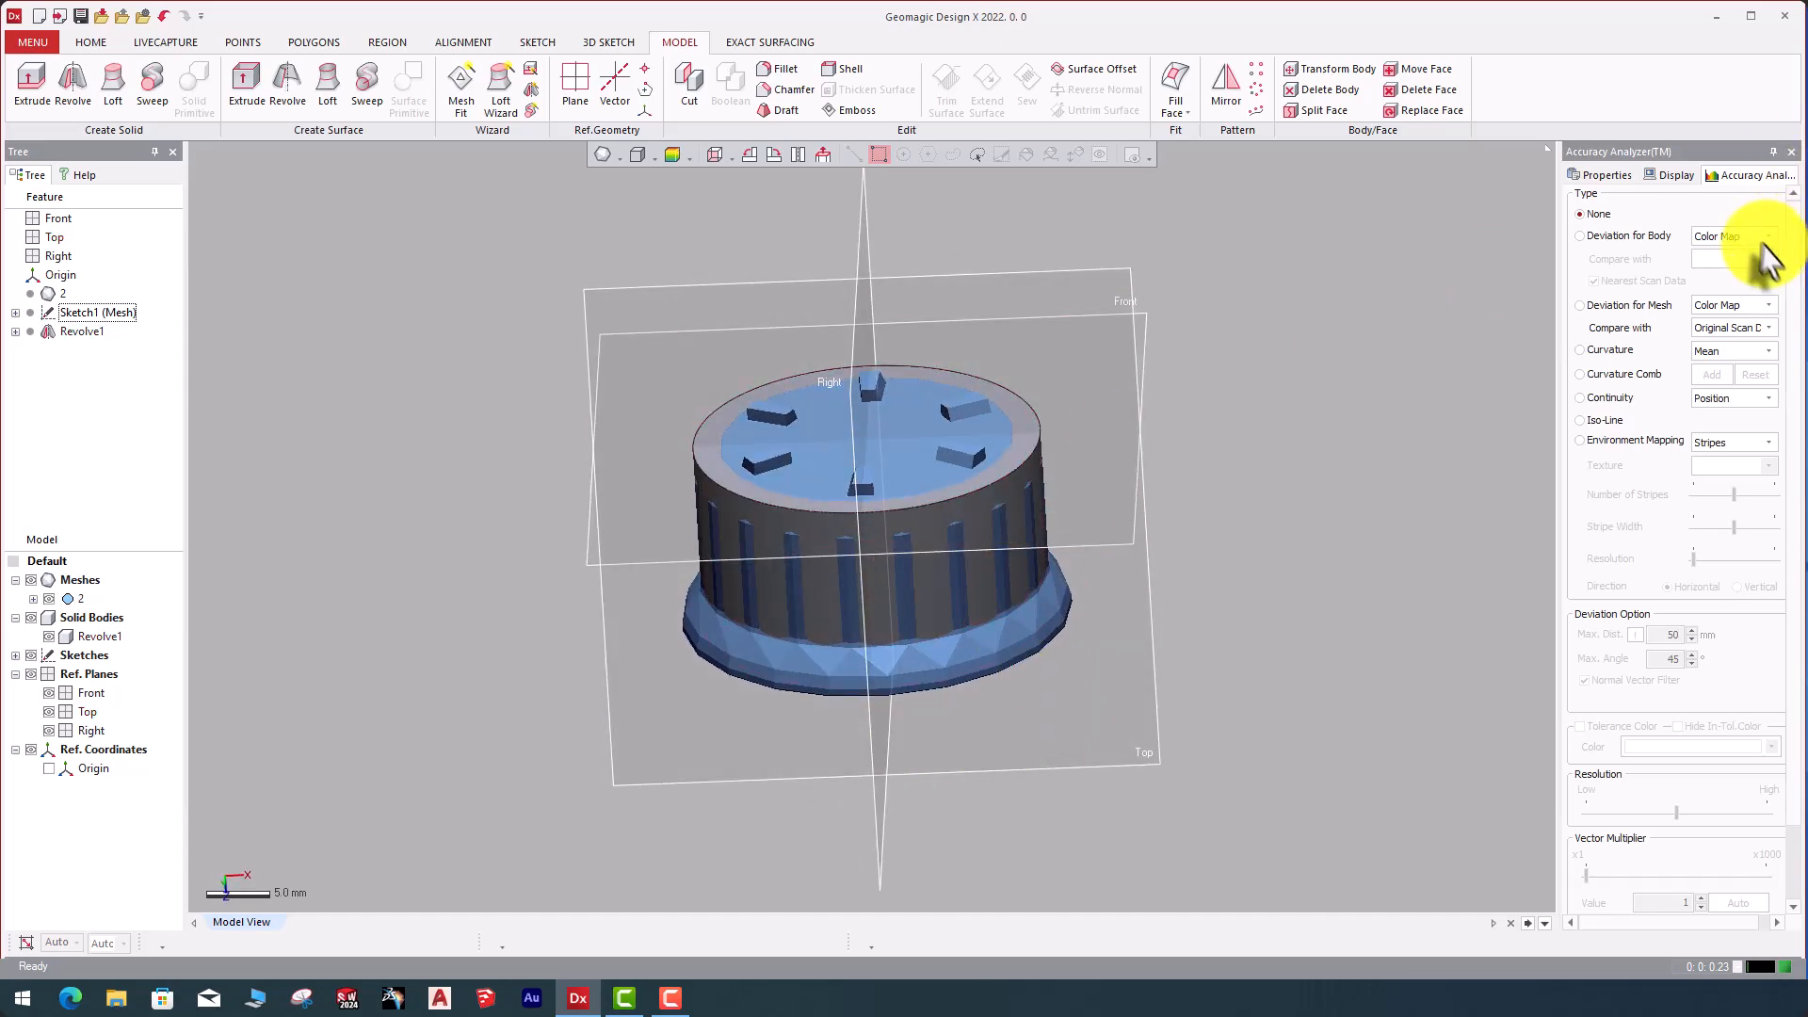
# - Review the revolved body's properties and the display options, and inspect it with the Deviation for Body and Curvature Comb analyses
pyautogui.click(1599, 176)
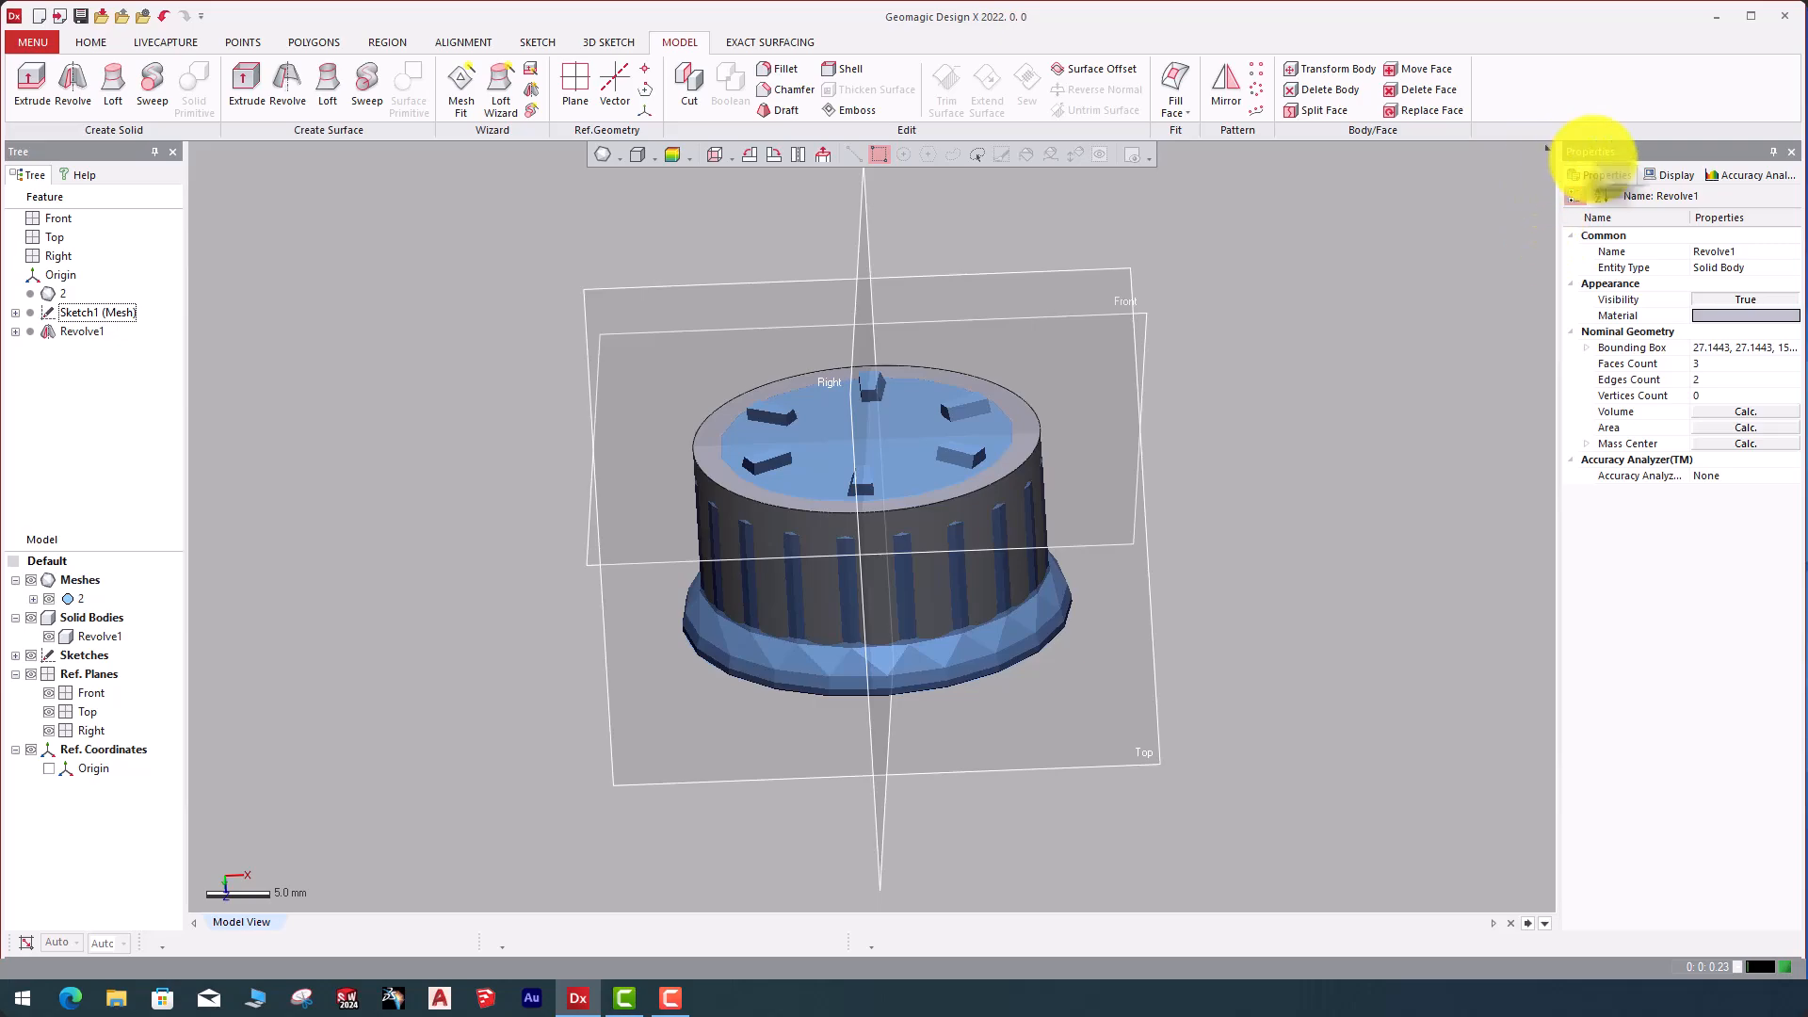
pyautogui.click(1677, 176)
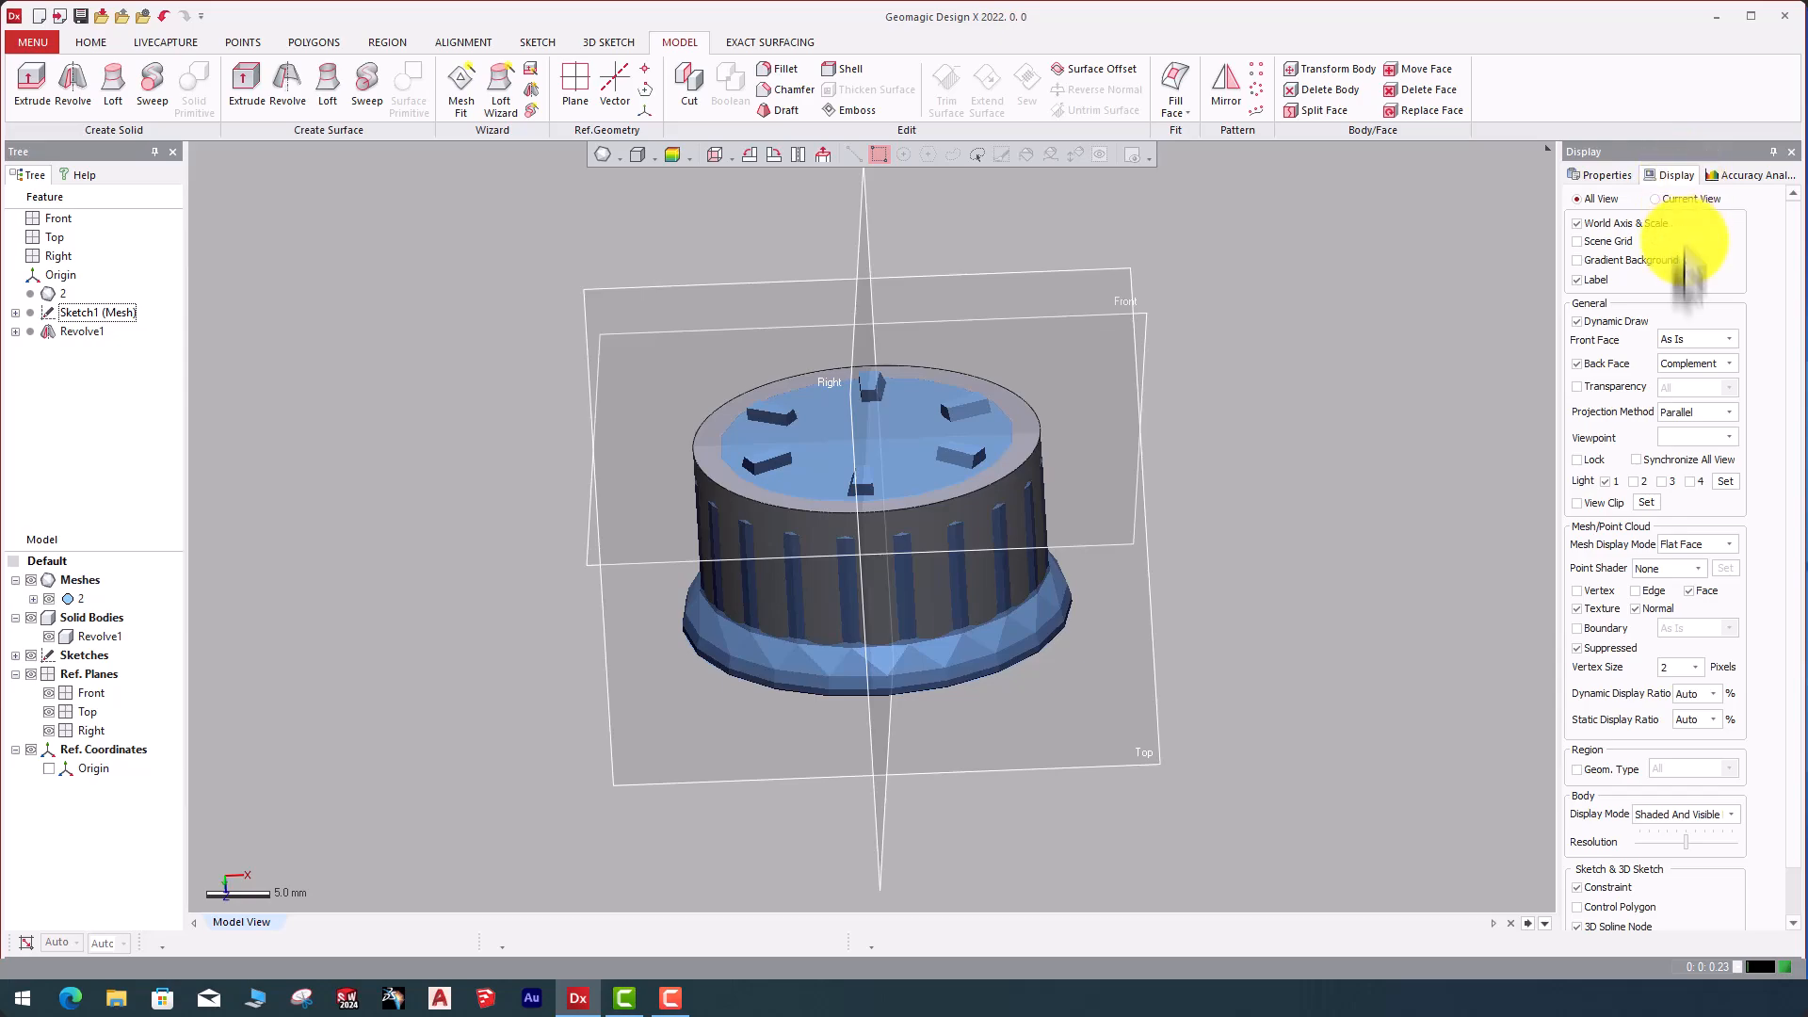
pyautogui.click(1777, 179)
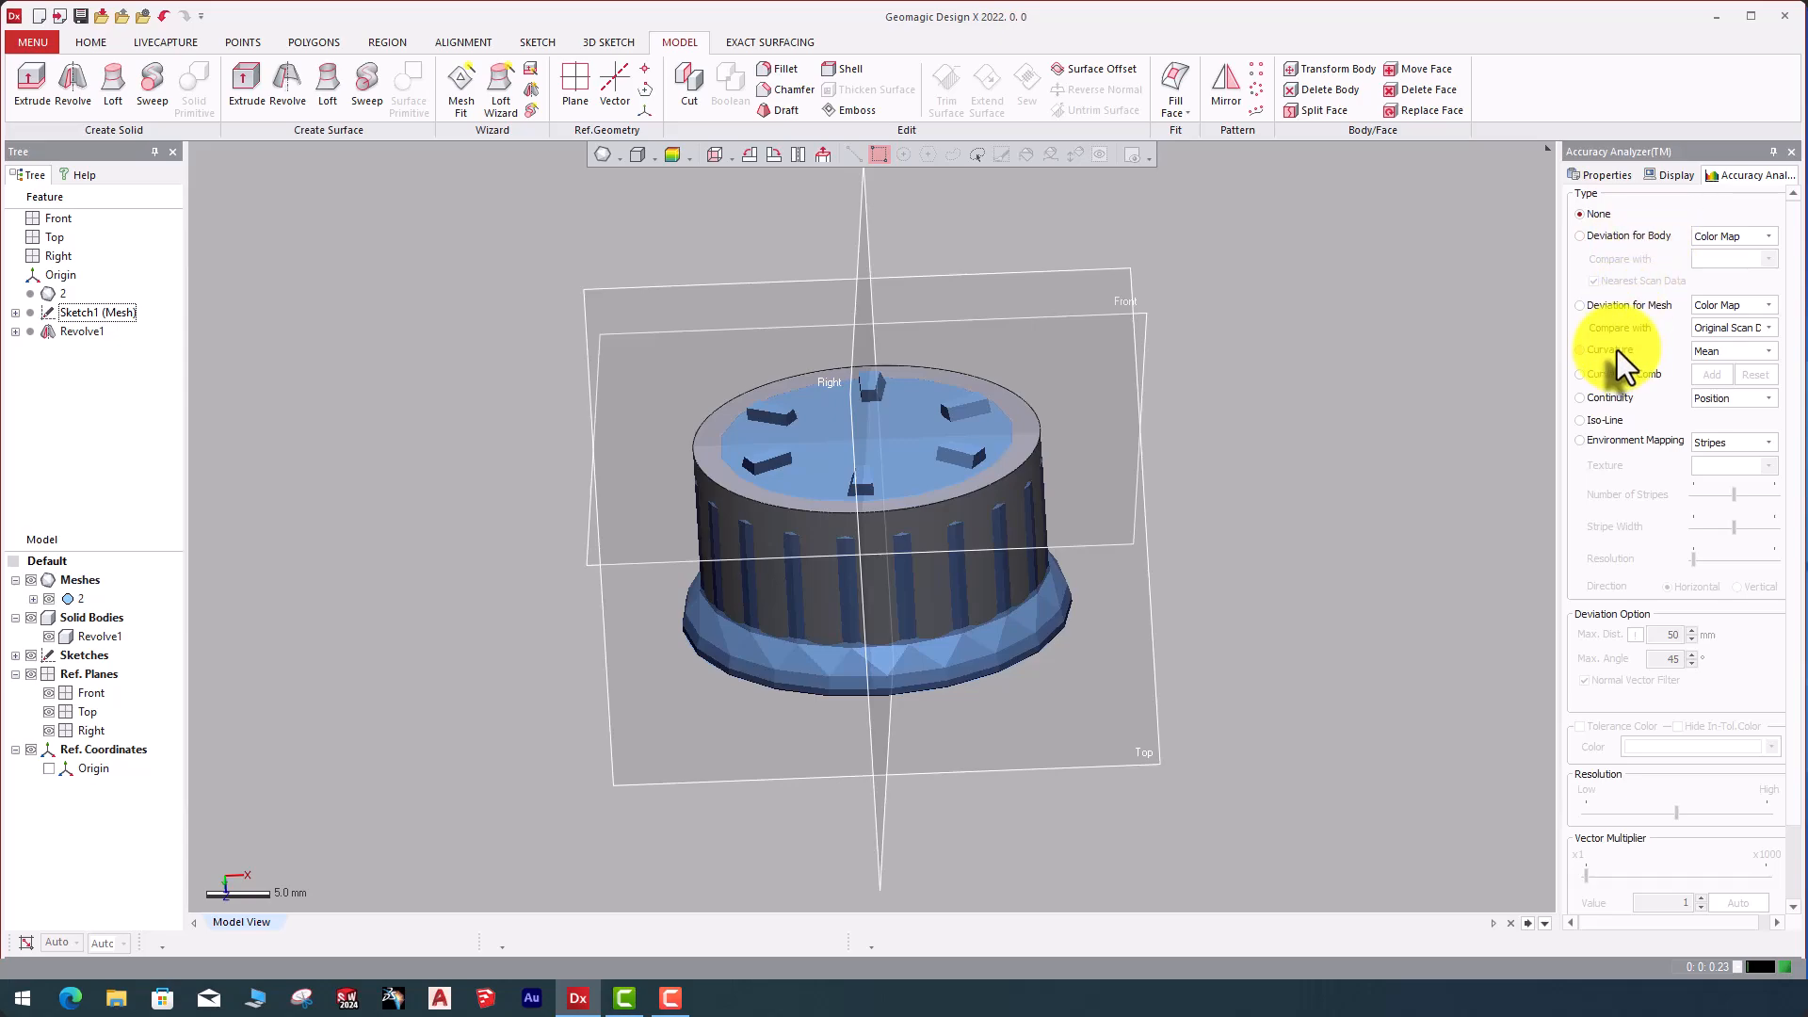
pyautogui.click(1625, 239)
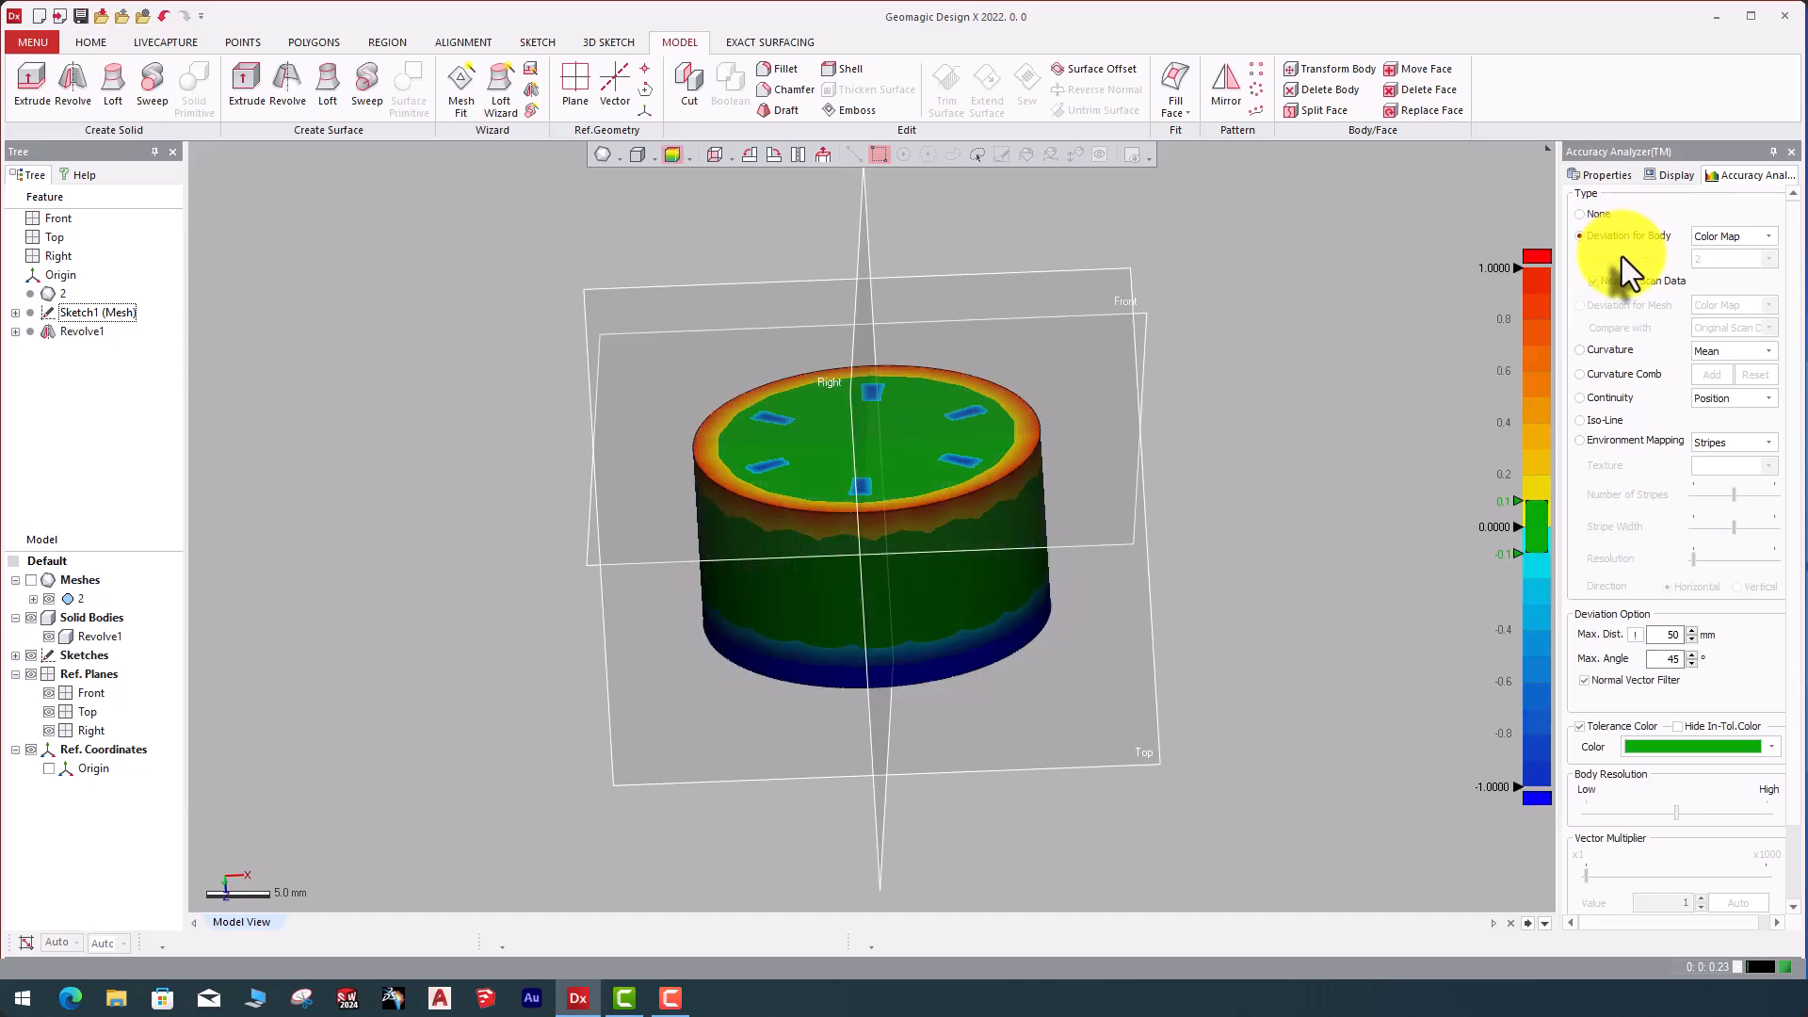
pyautogui.click(1599, 373)
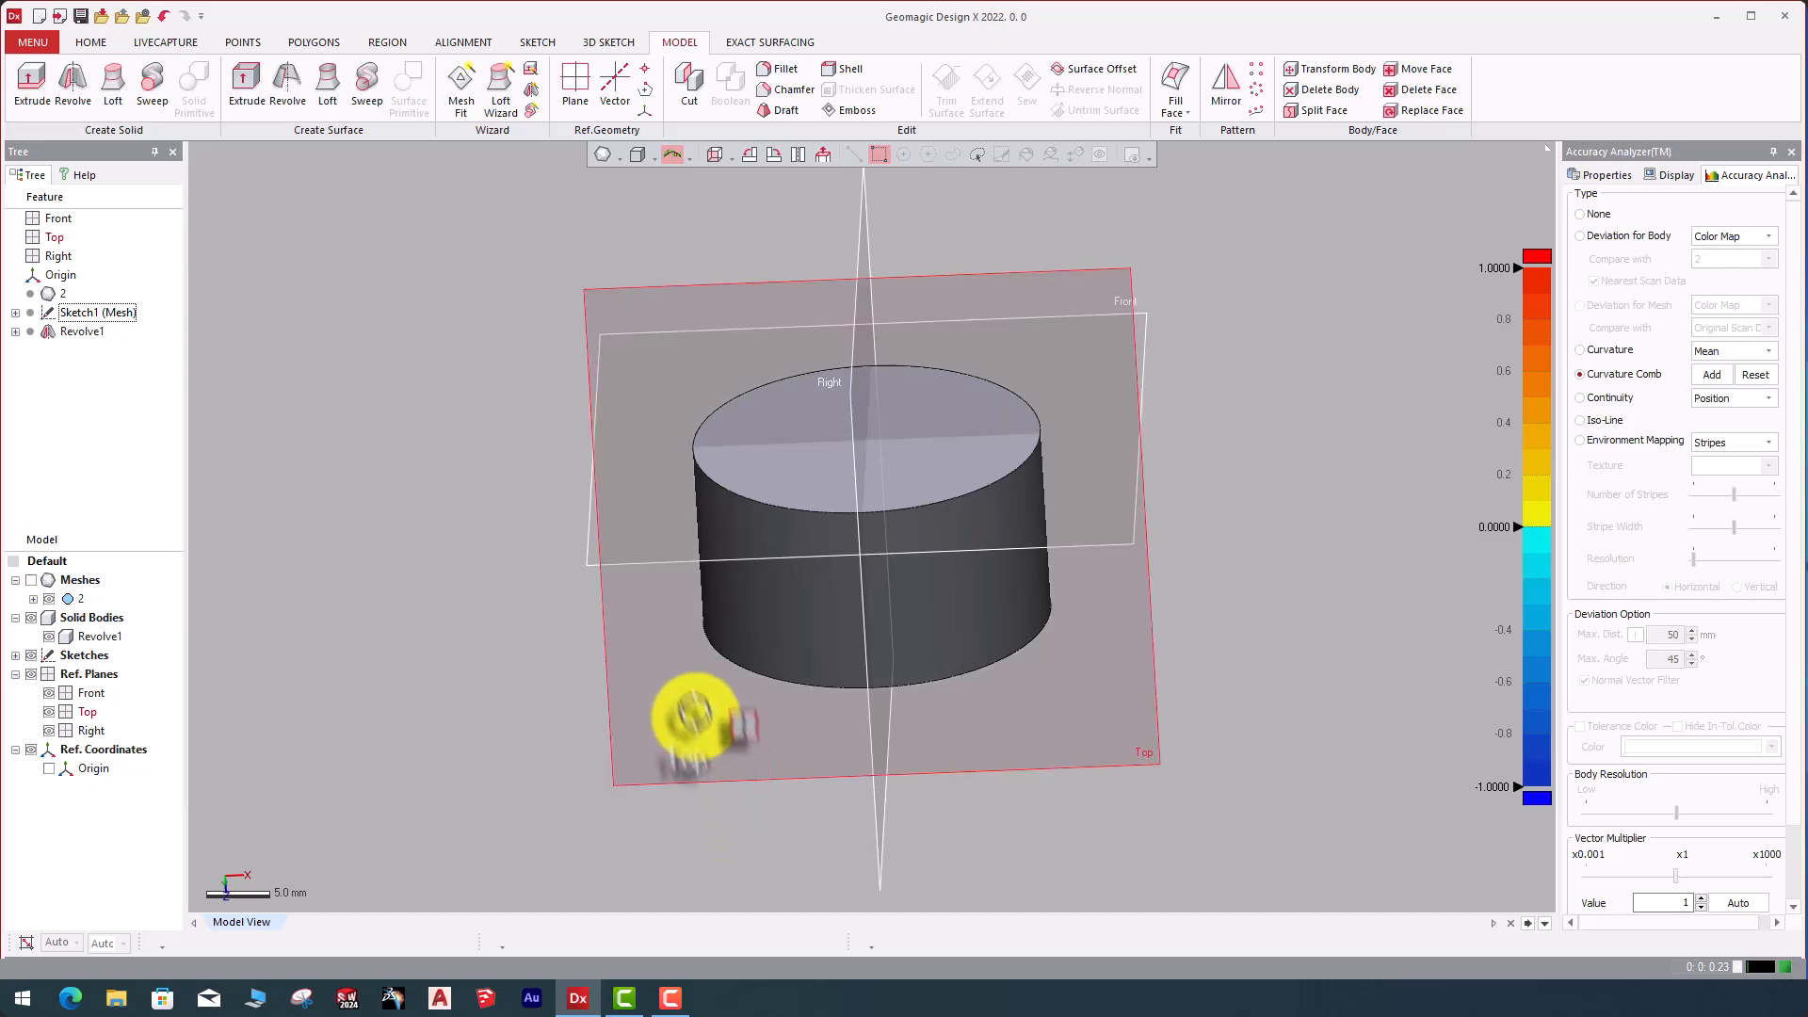
# - Turn on visibility for the mesh group, and hide mesh 2 and the revolved solid body
pyautogui.click(59, 636)
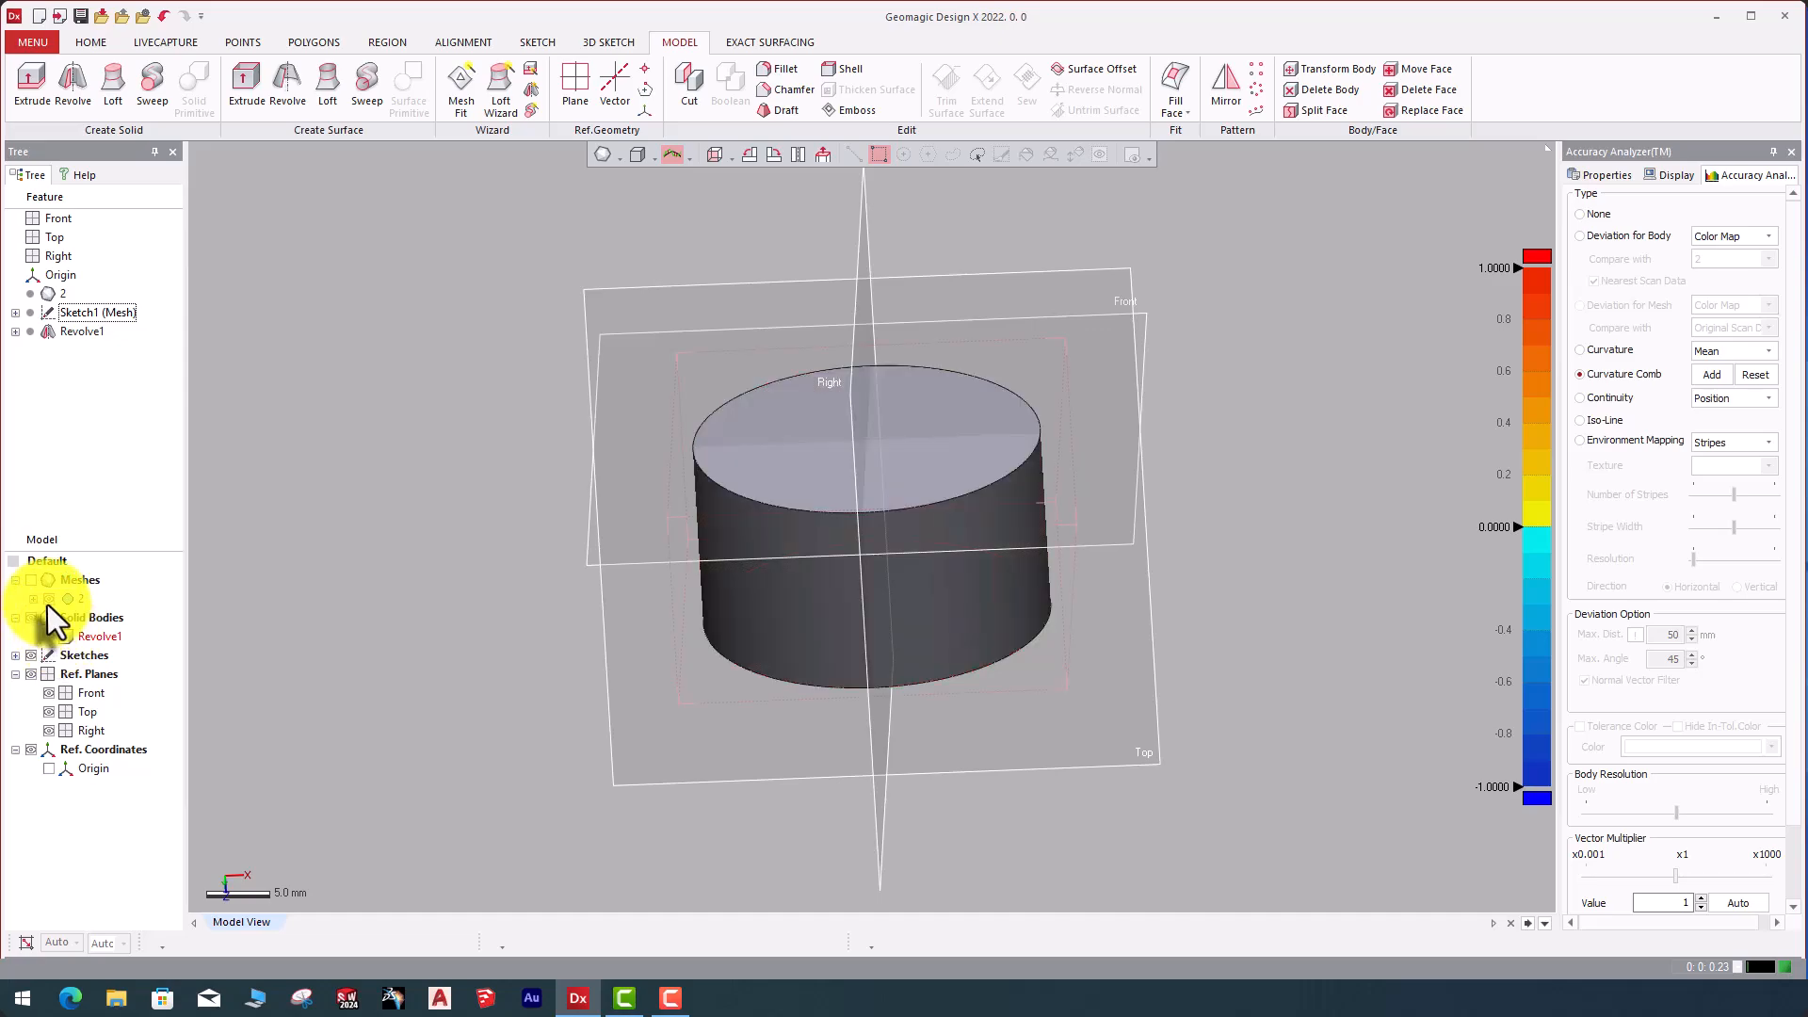
pyautogui.click(32, 581)
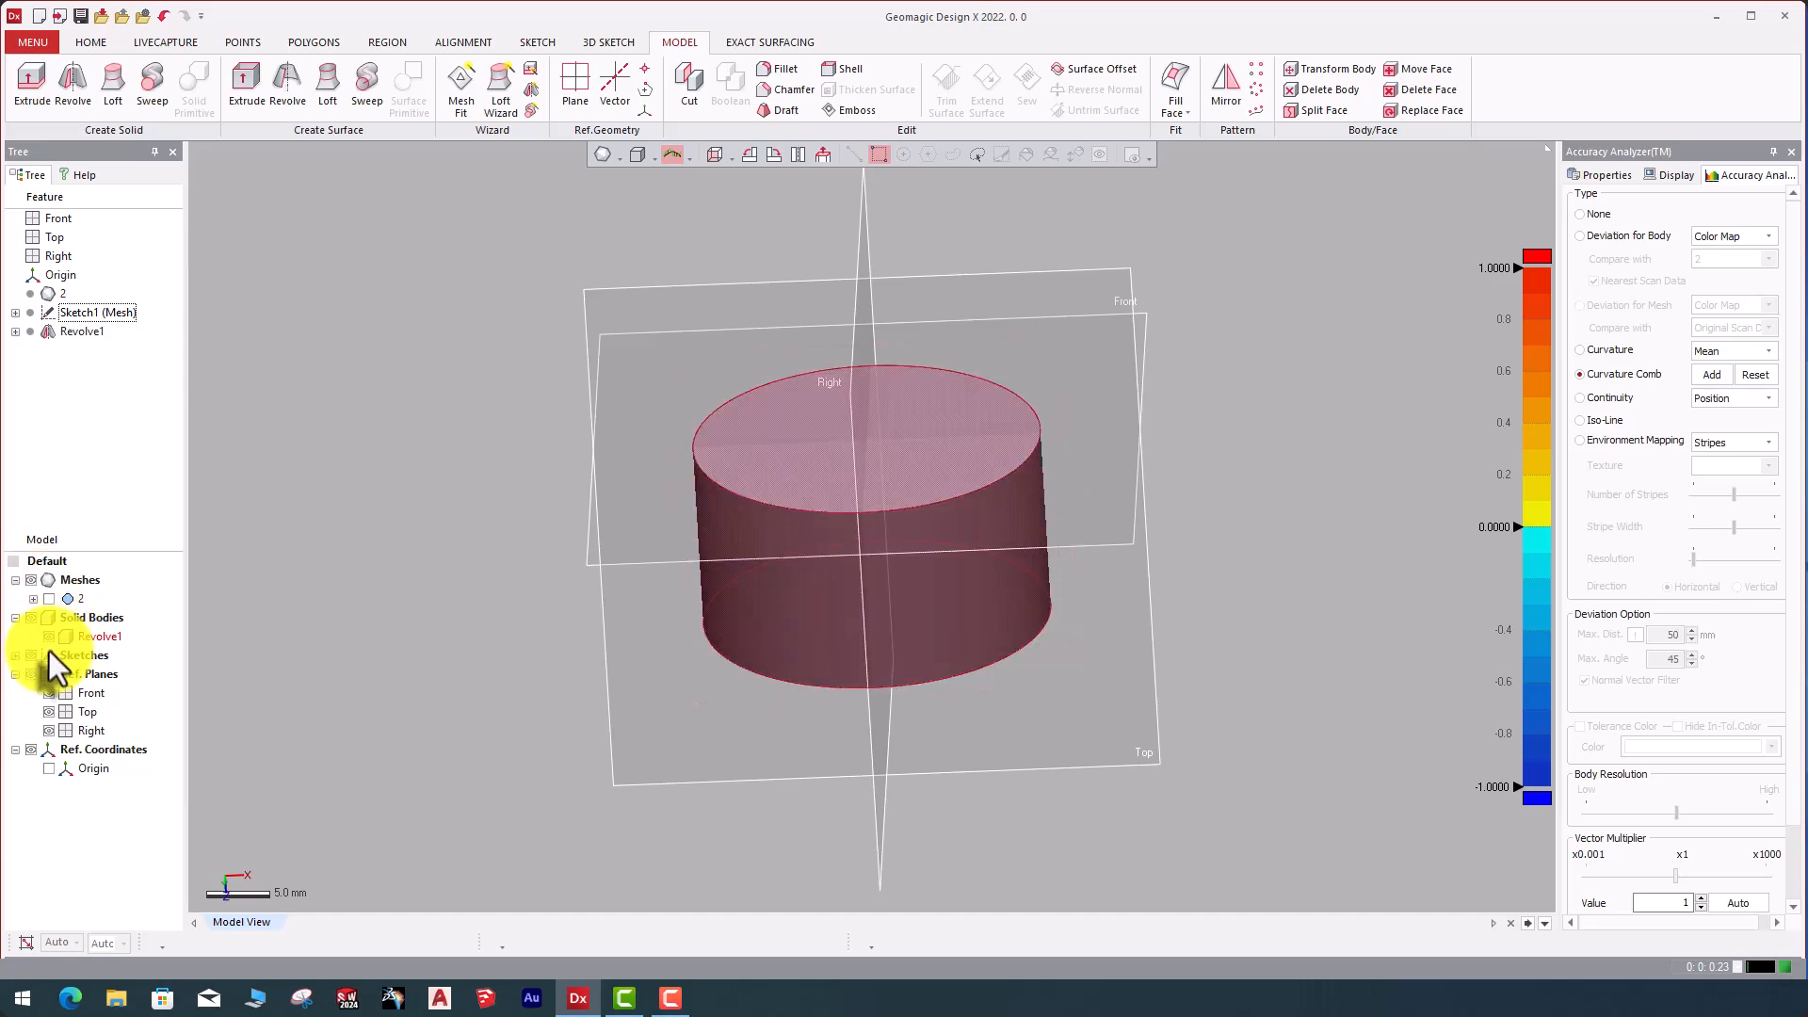
pyautogui.click(49, 636)
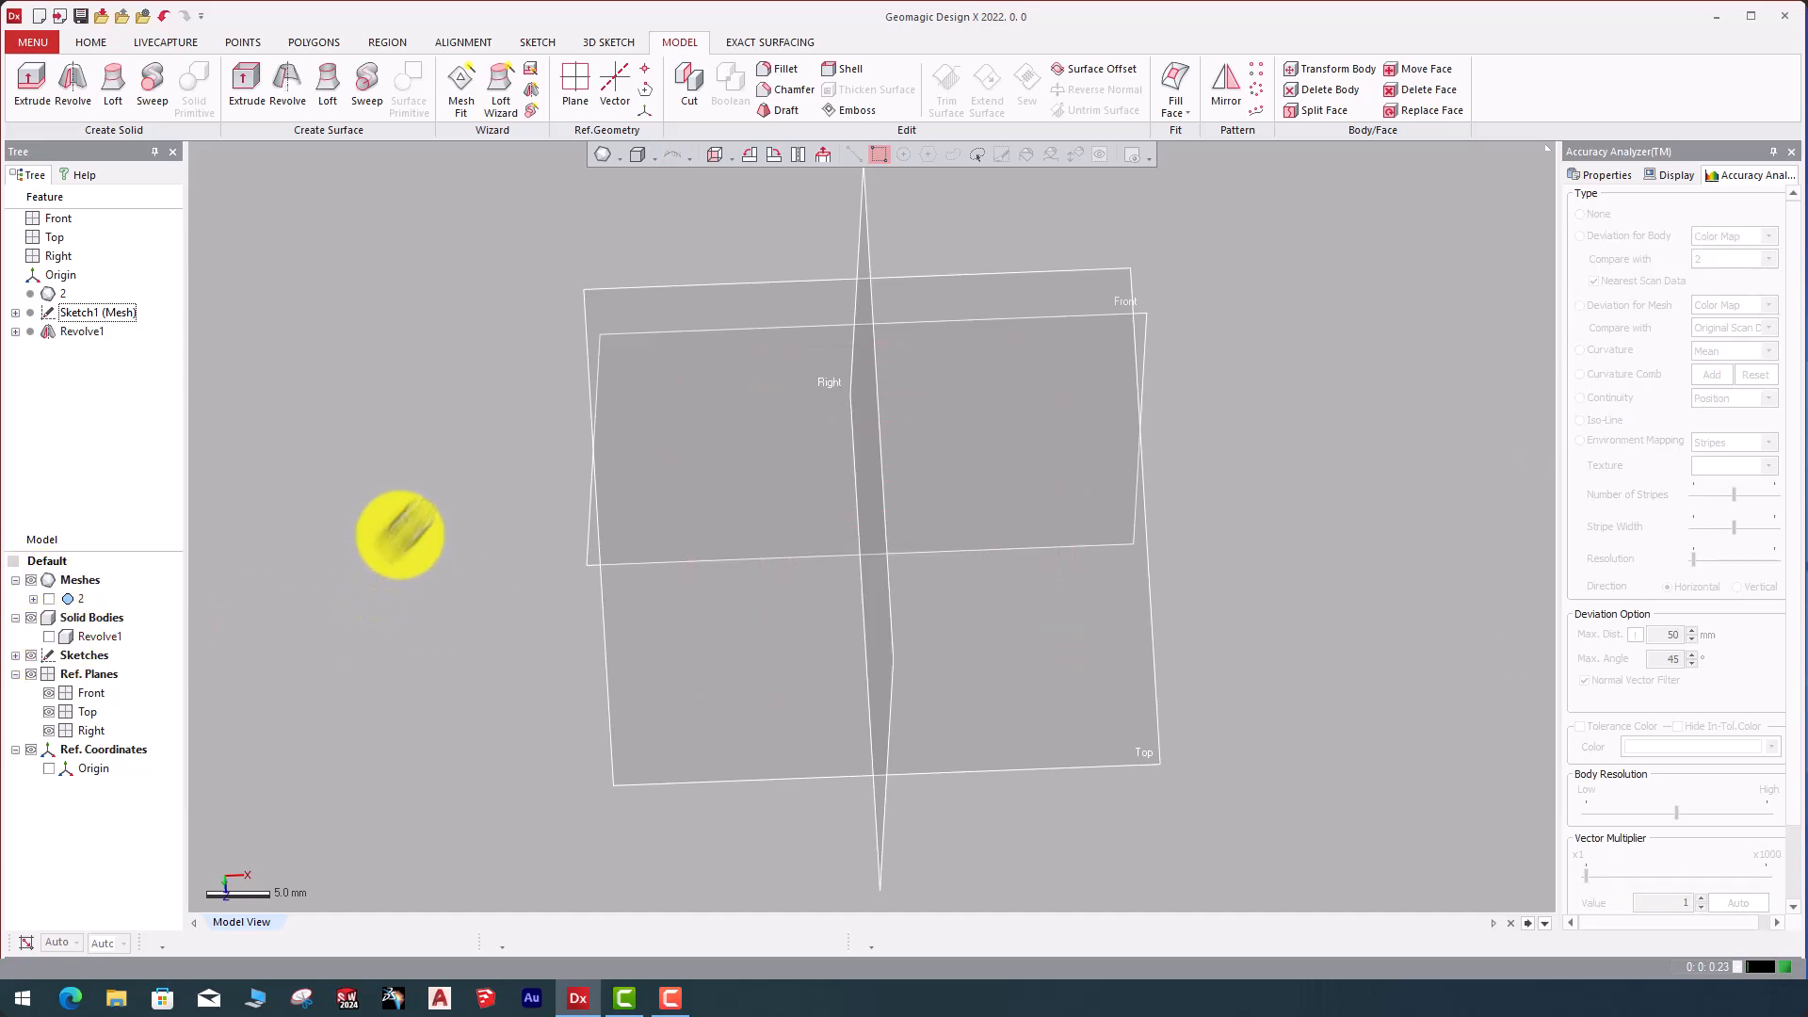
# - Open the built-in tutorial from the help, widen its pane and read through the workflow overview to the course links
pyautogui.click(34, 46)
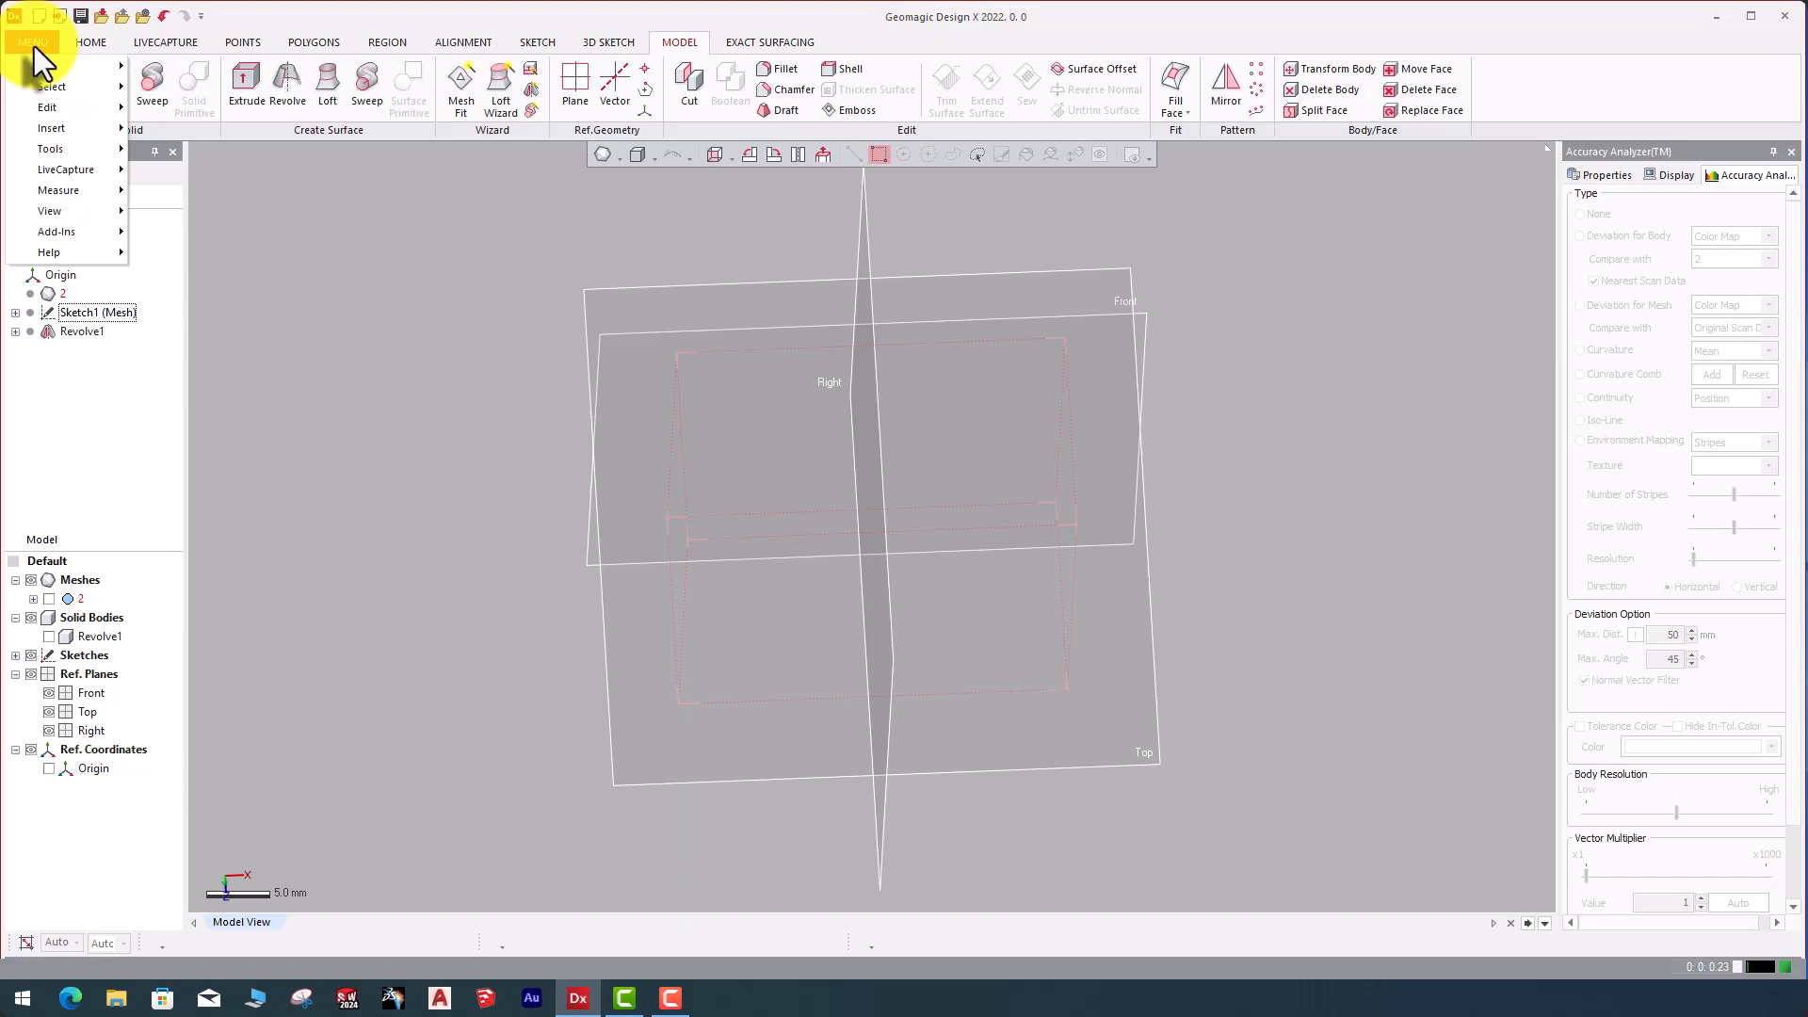
pyautogui.moveTo(105, 251)
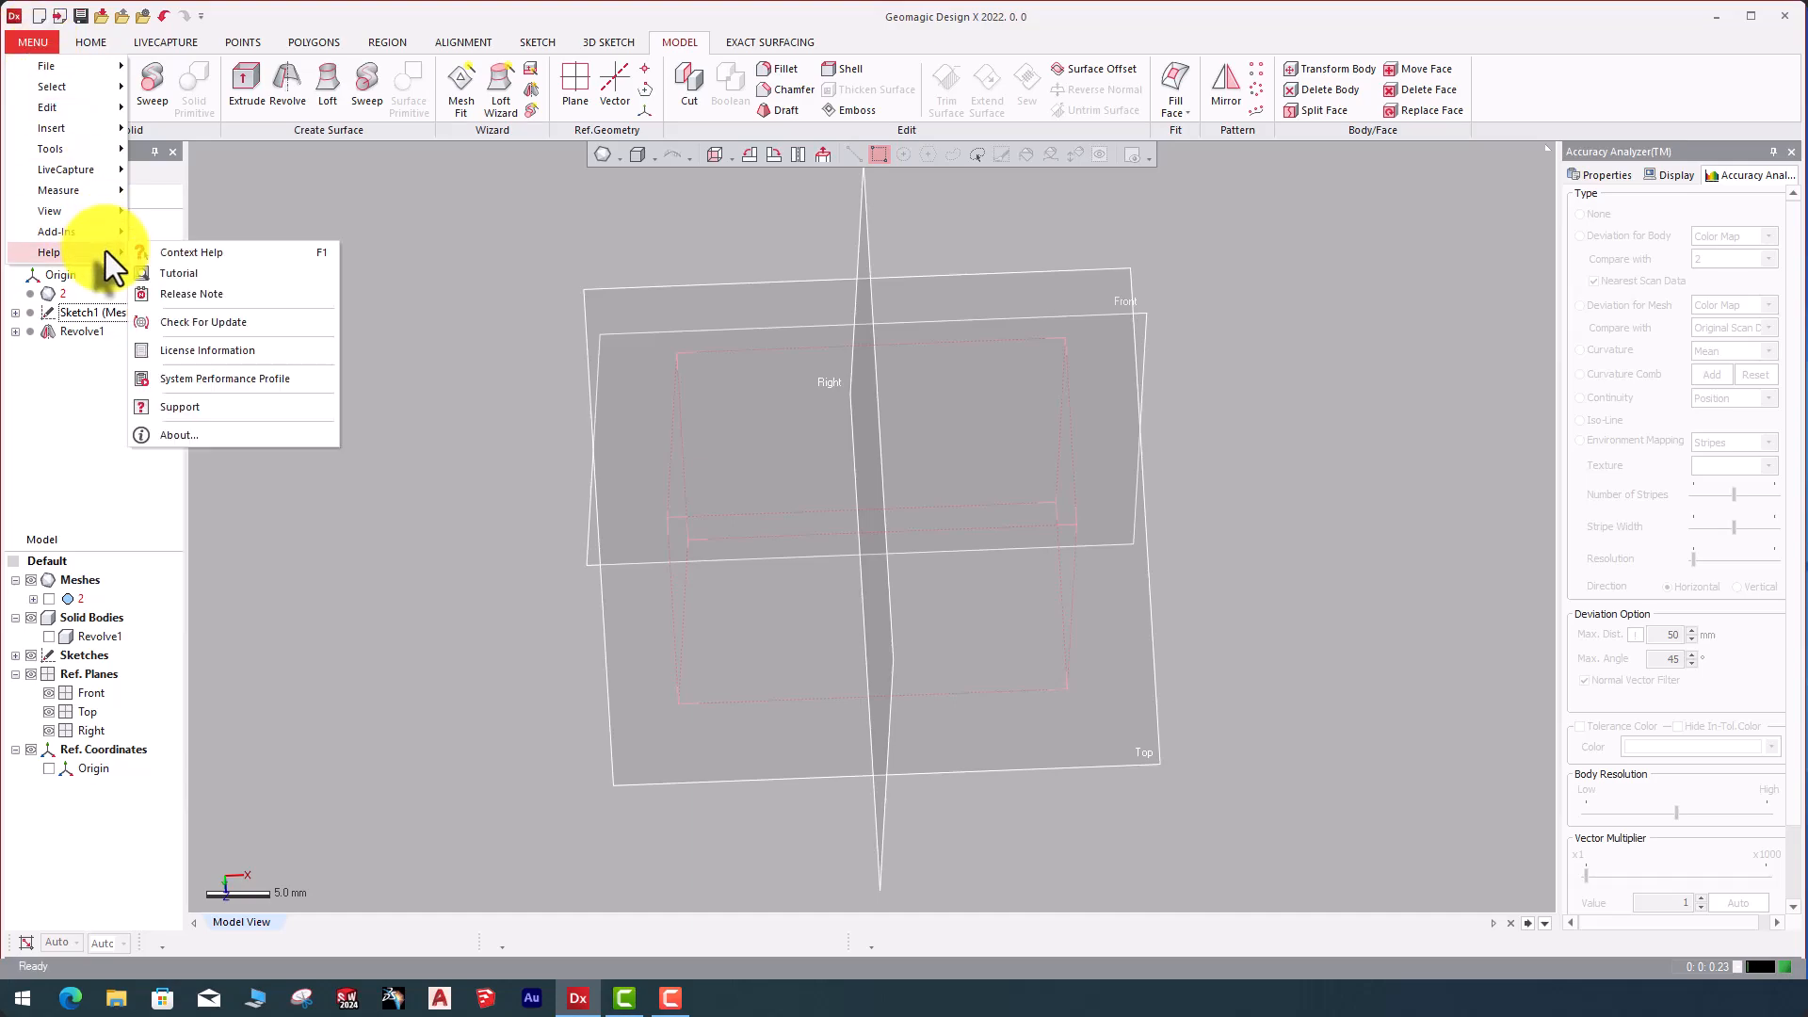
pyautogui.click(210, 276)
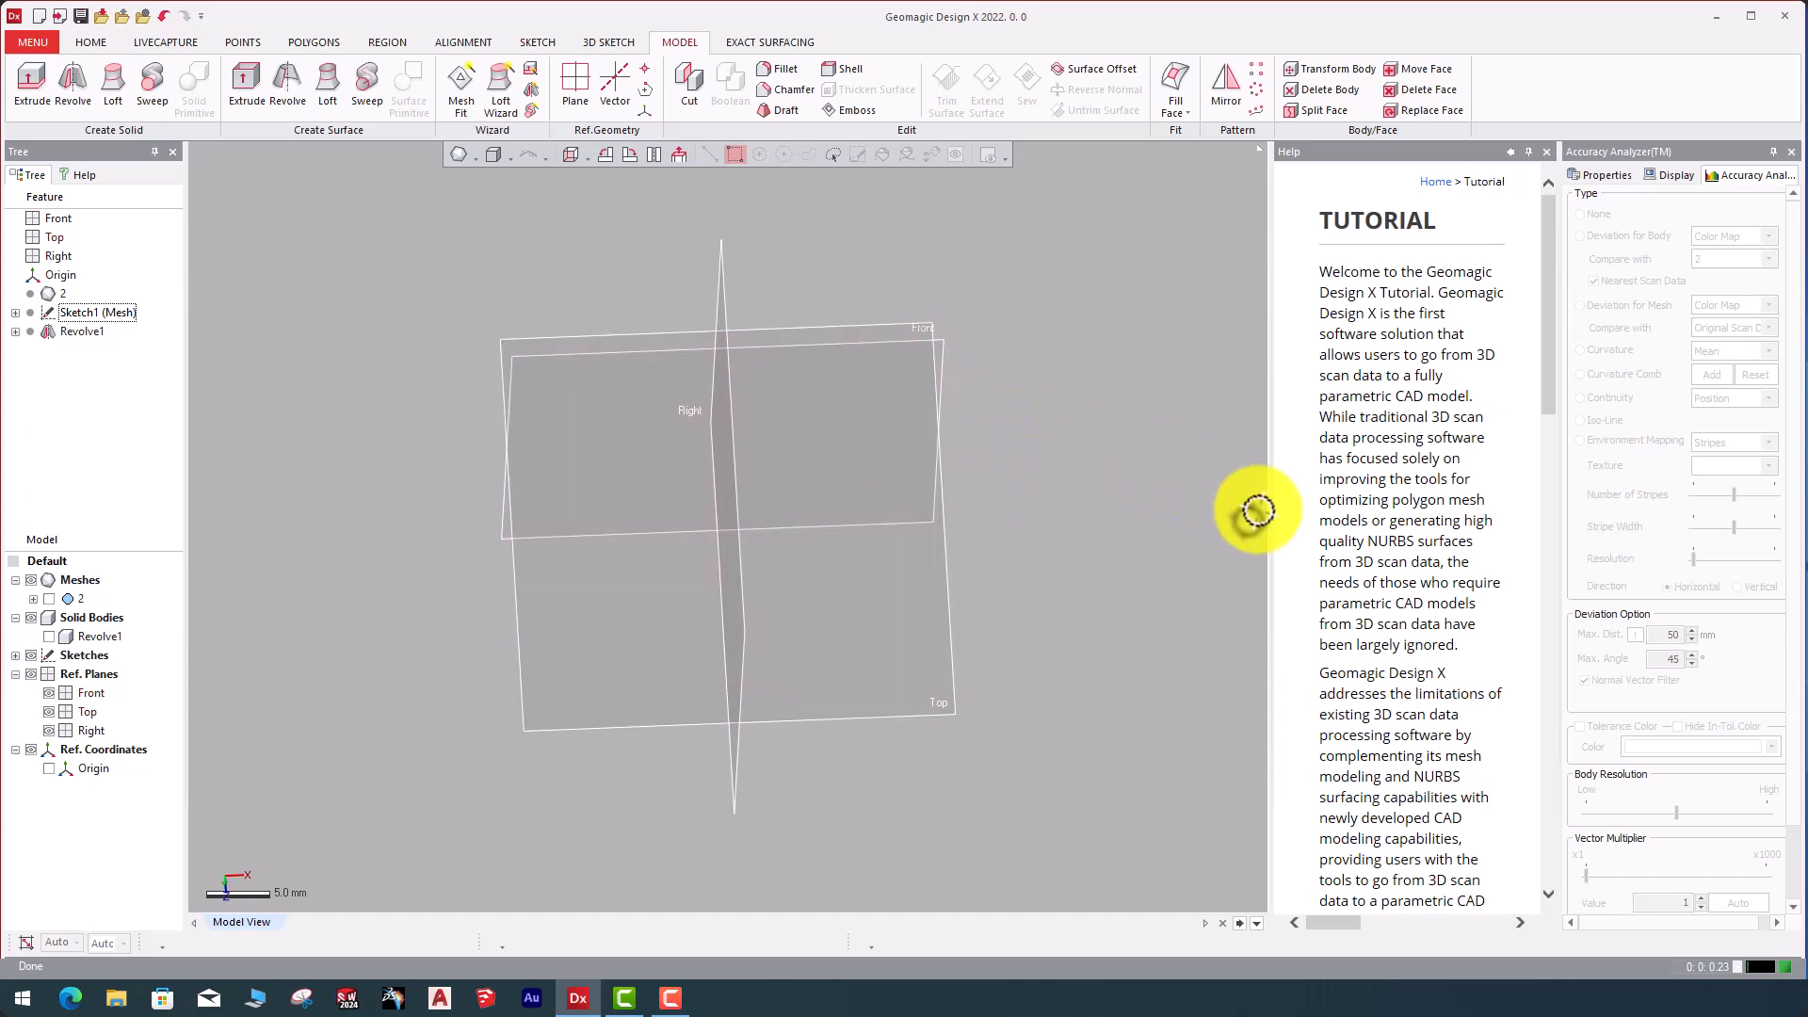
pyautogui.moveTo(1273, 522); pyautogui.dragTo(799, 517)
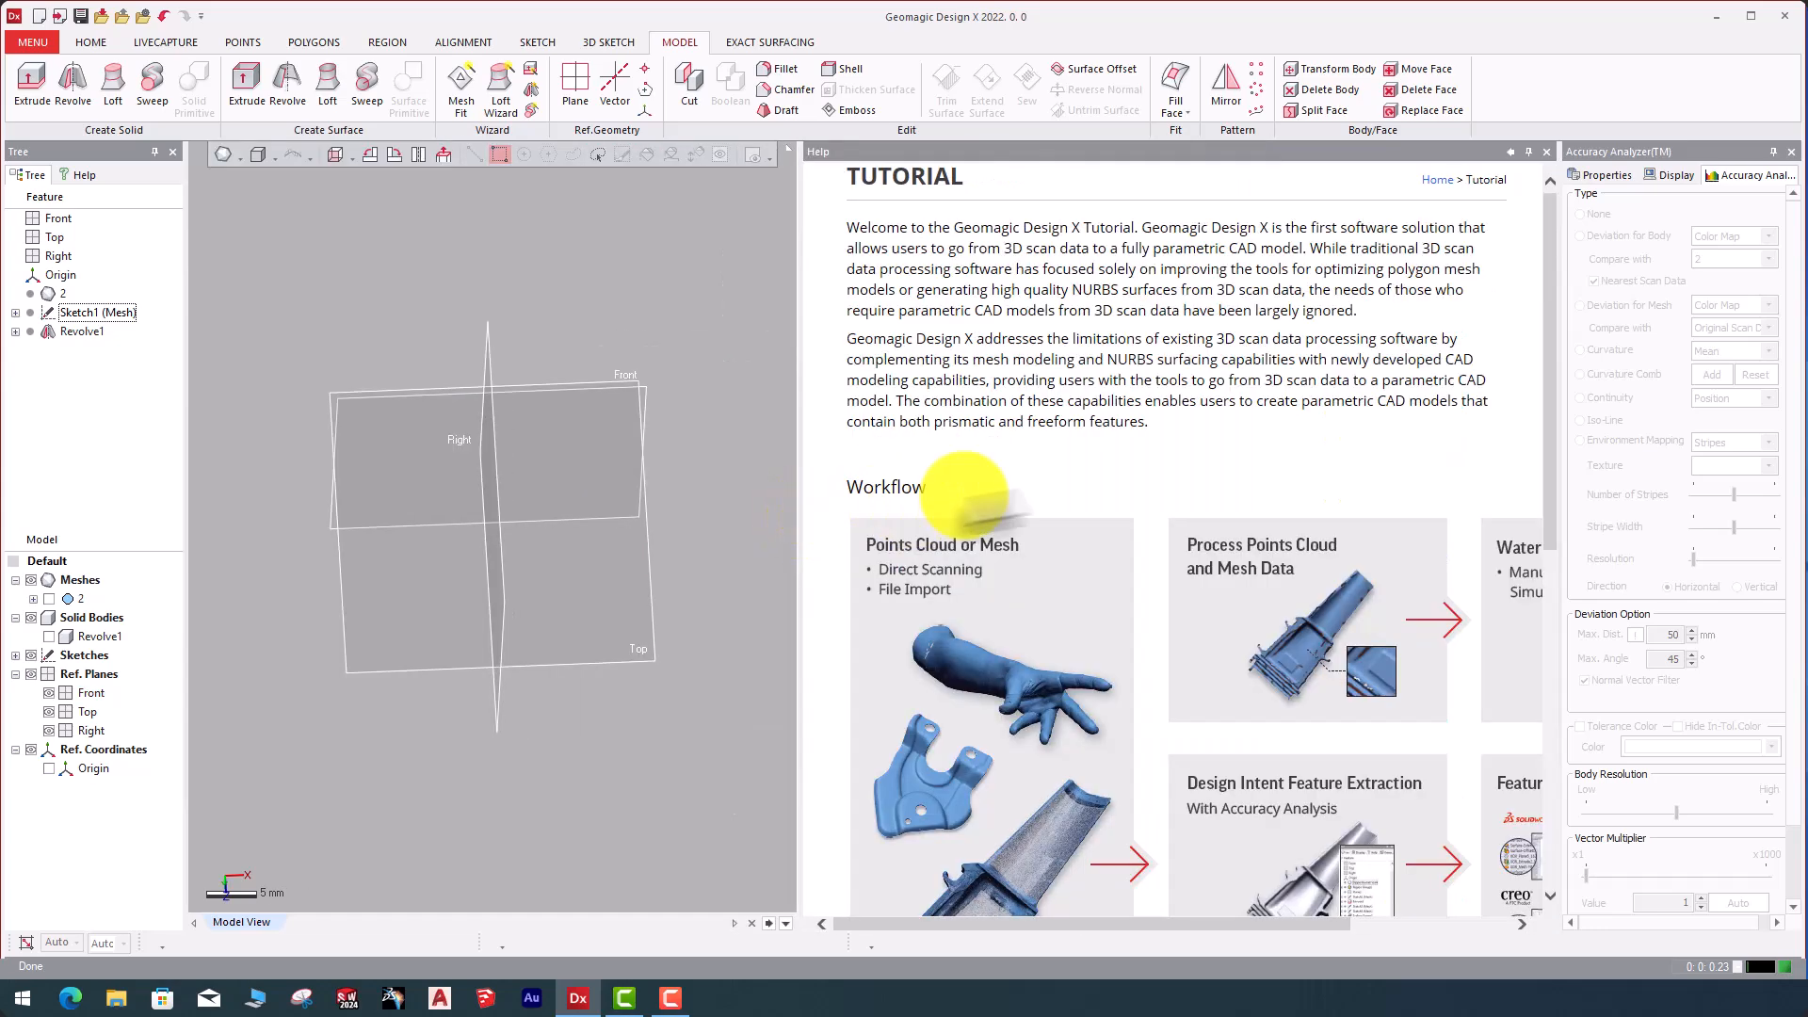
pyautogui.moveTo(1550, 443); pyautogui.dragTo(1558, 805)
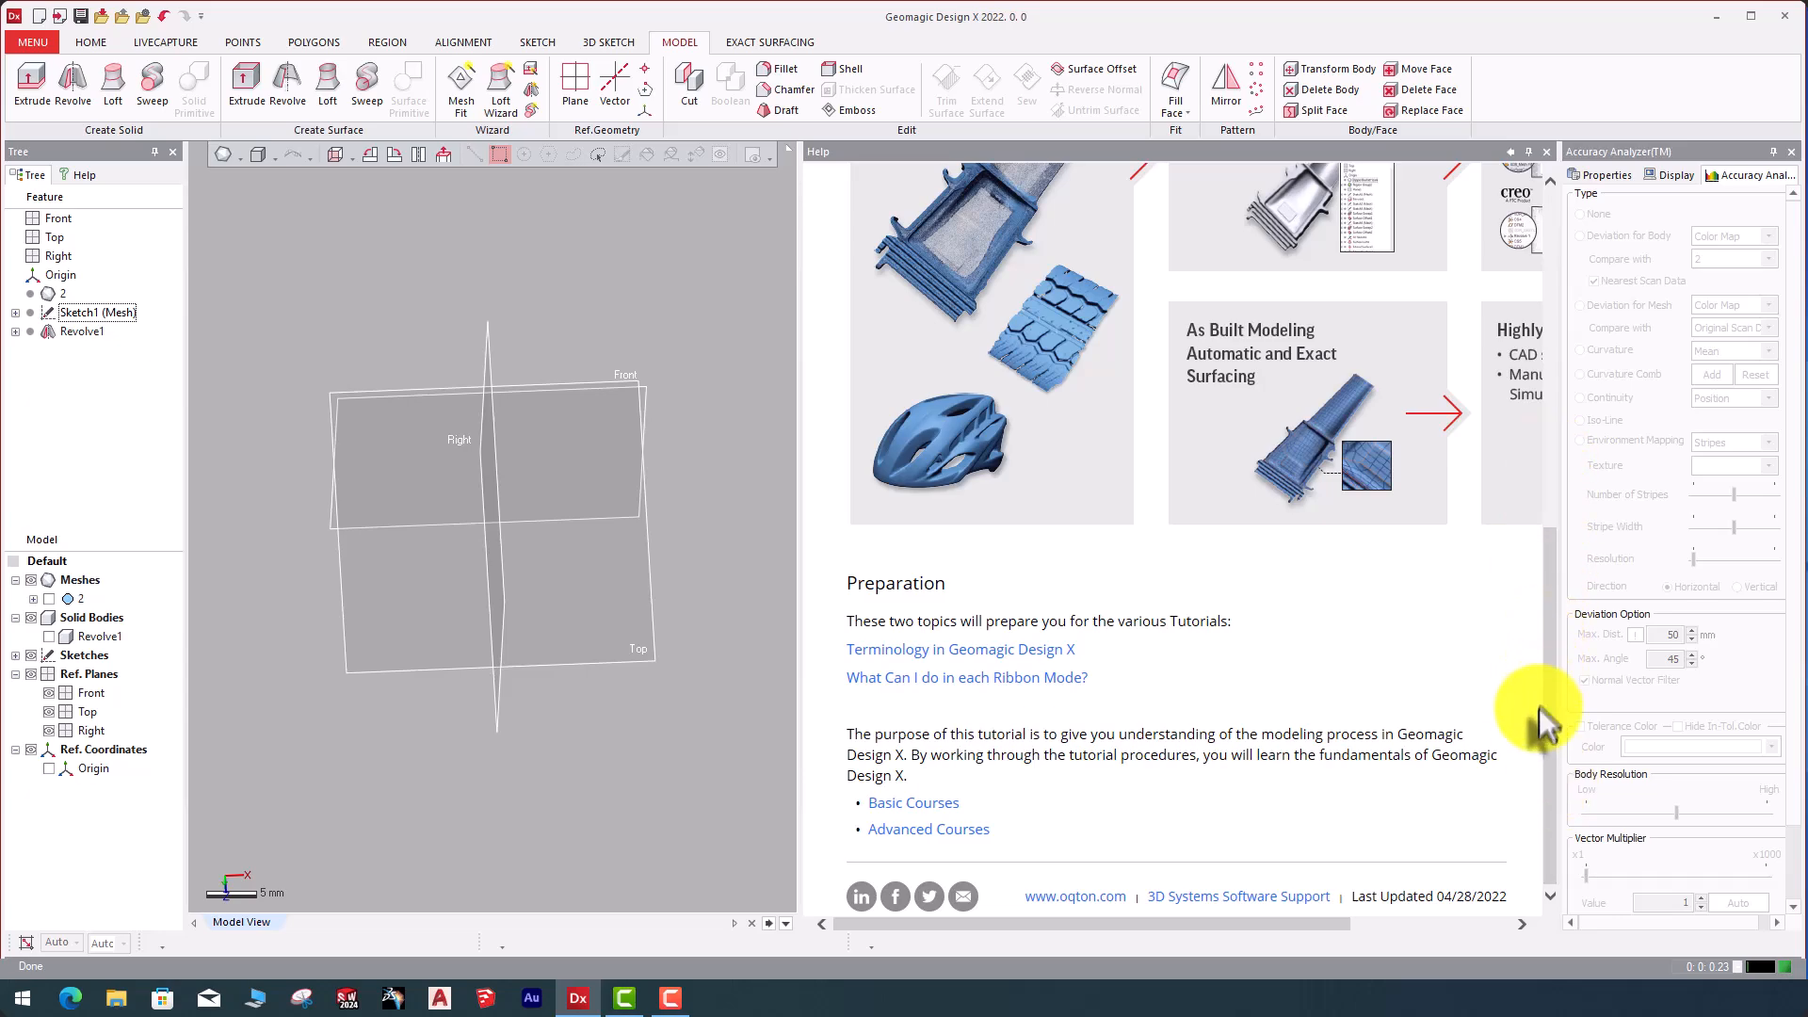
# - Open the Basic Courses page and look through its mesh editing, solid, surfacing and CAD modeling tutorials
pyautogui.click(931, 806)
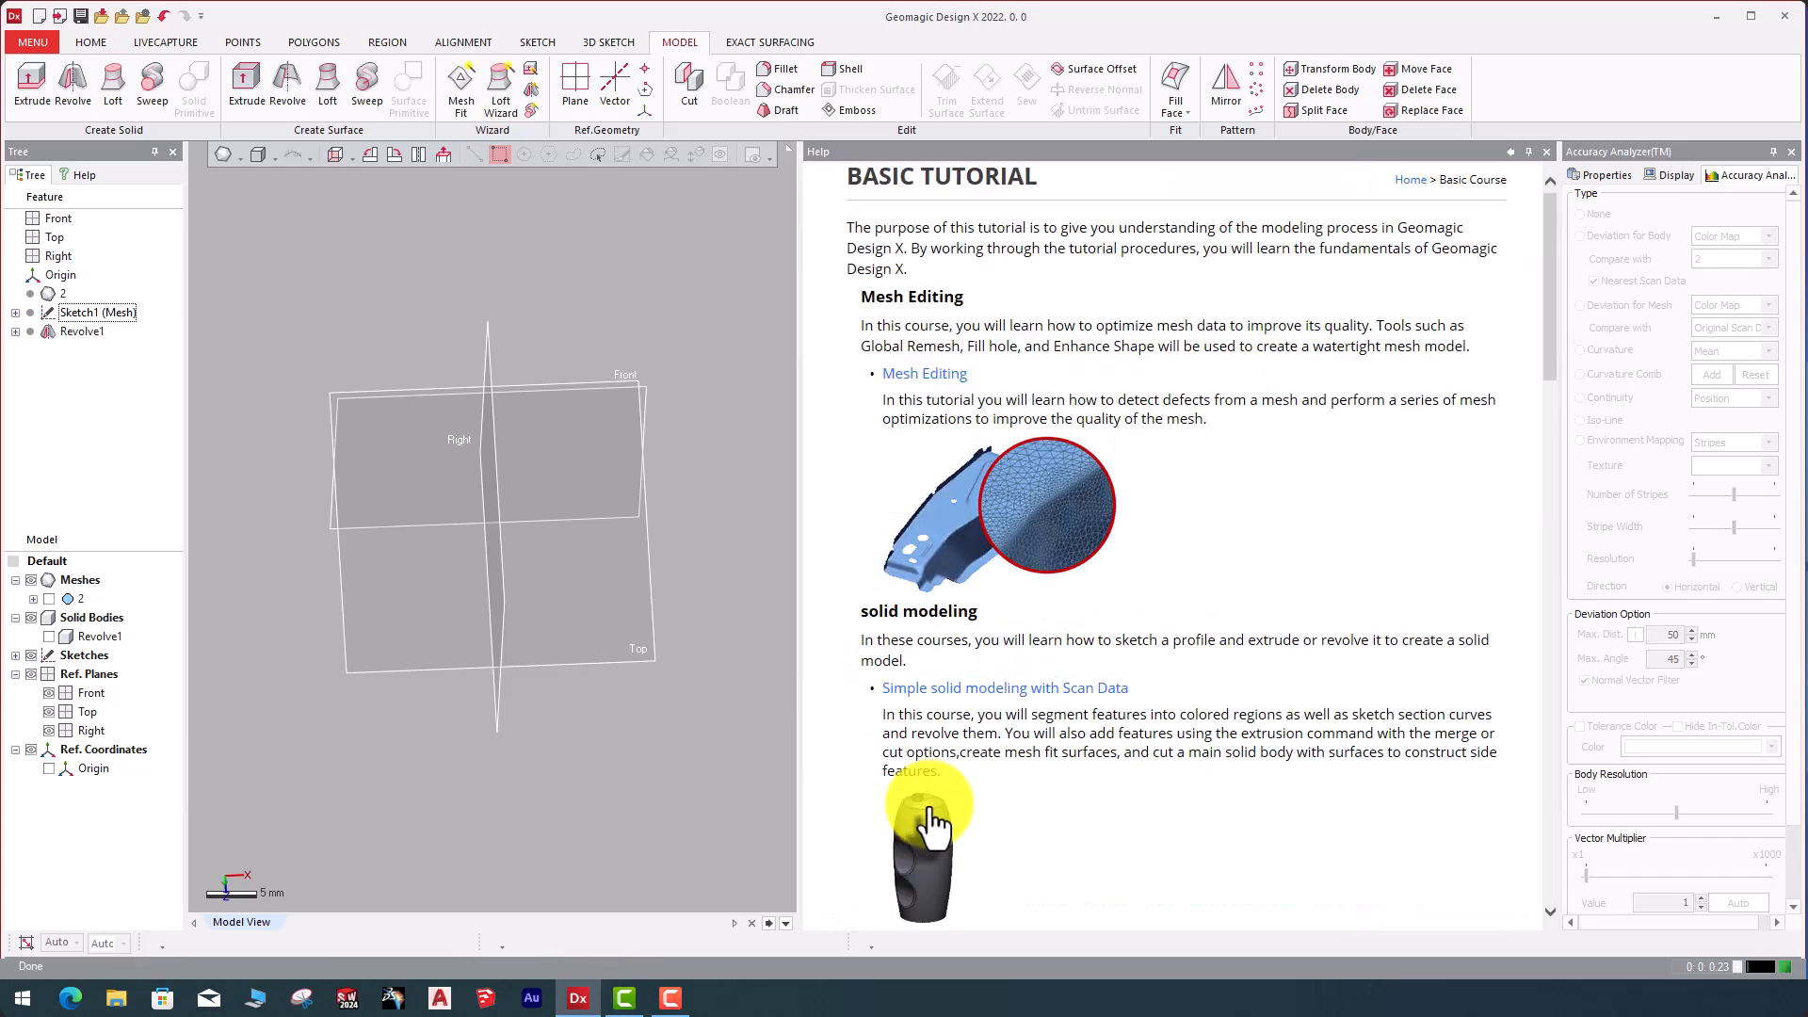
pyautogui.scroll(-6, 1068, 471)
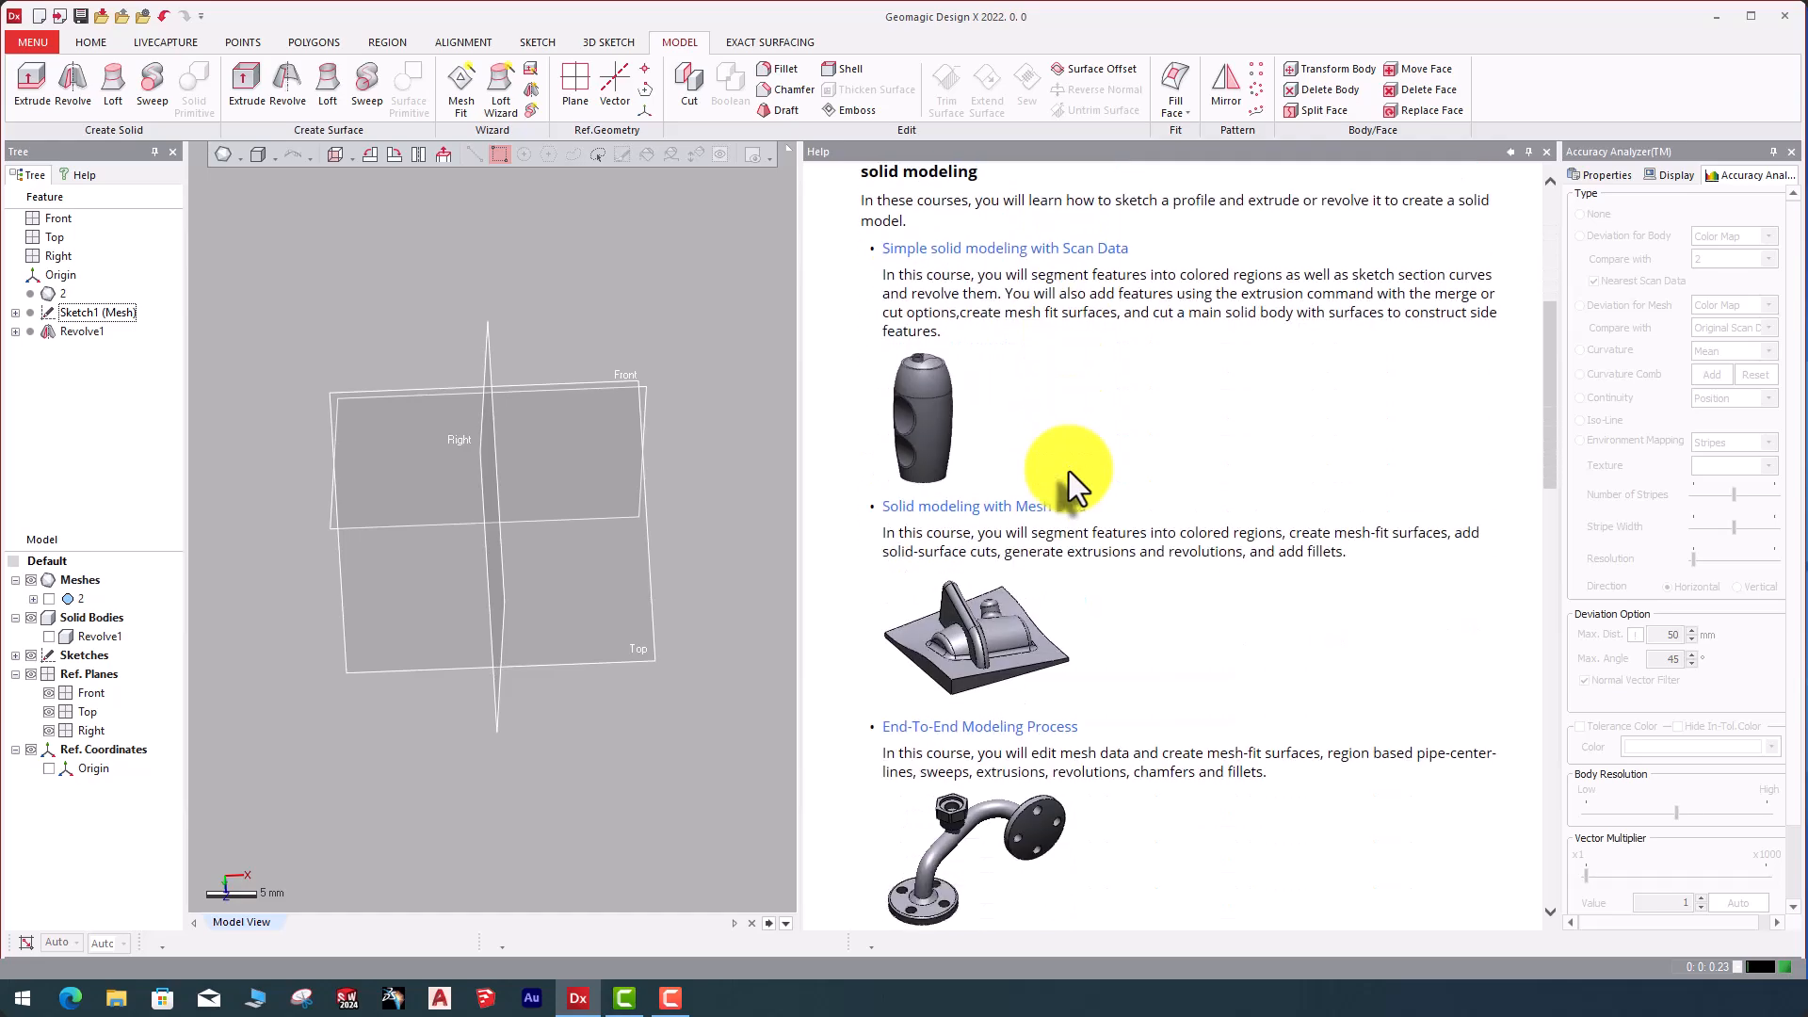
pyautogui.scroll(-15, 1069, 471)
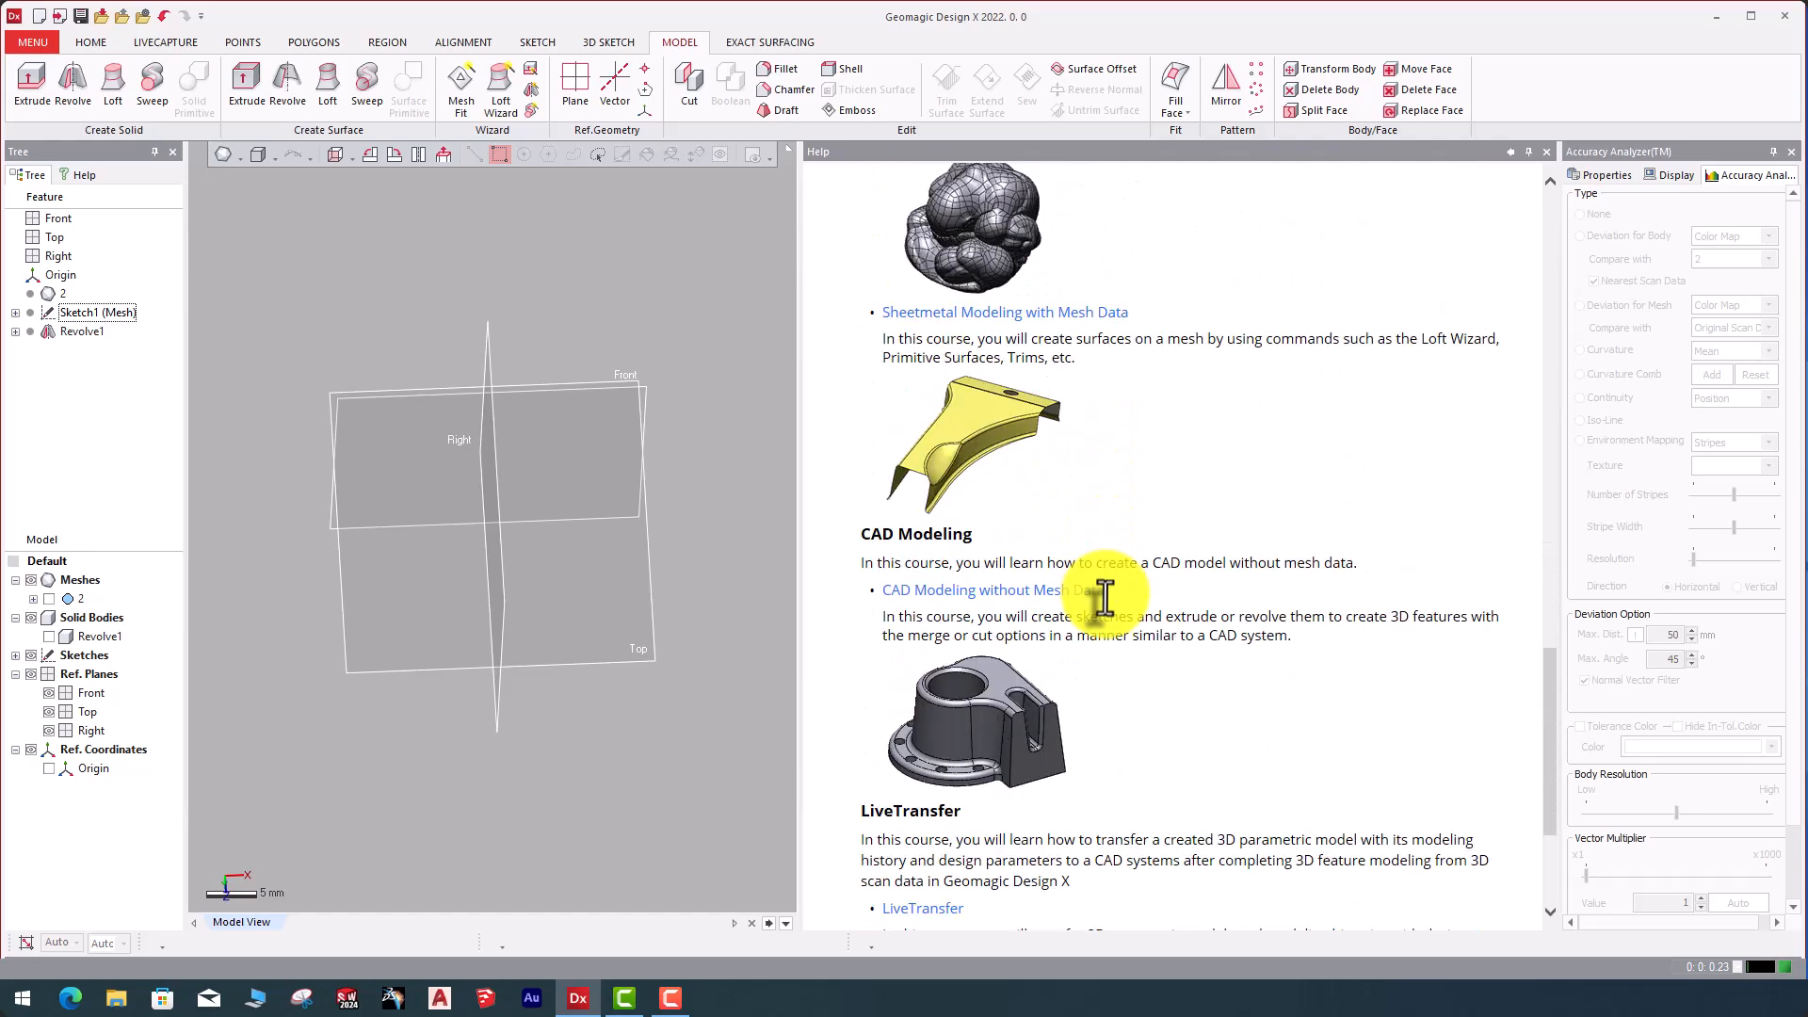
pyautogui.scroll(-3, 1117, 649)
pyautogui.scroll(16, 1118, 650)
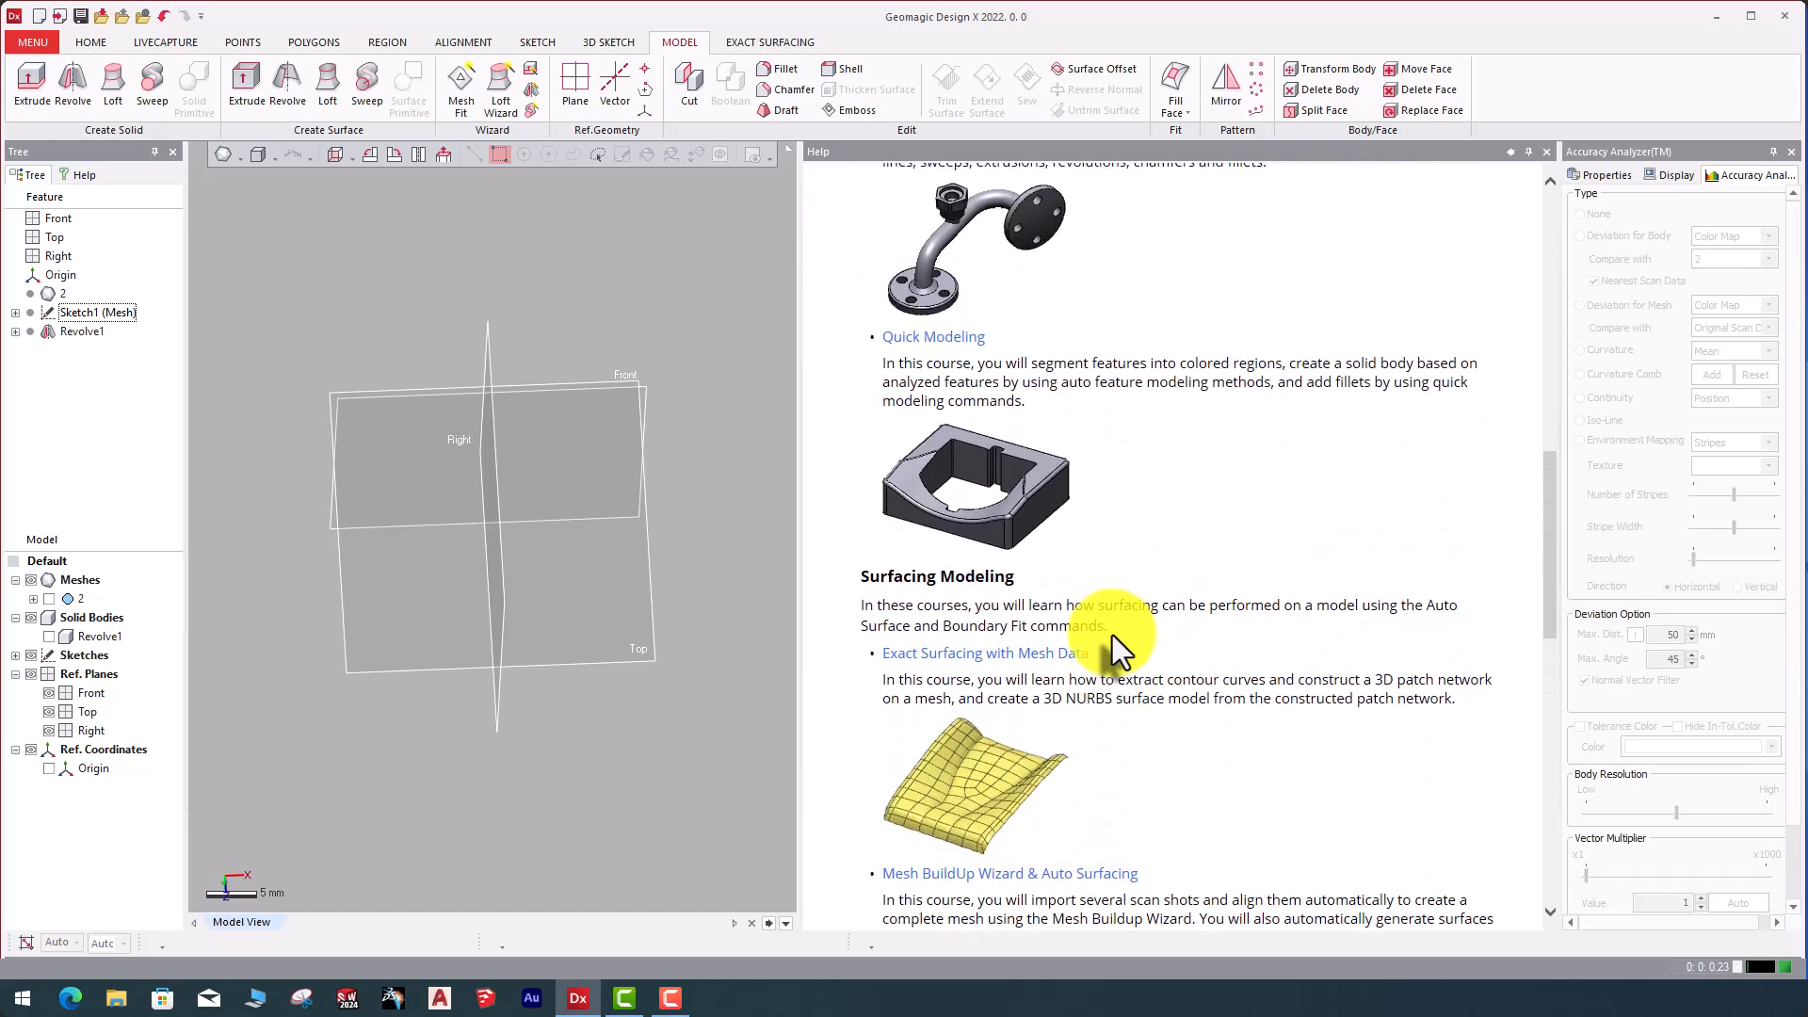
pyautogui.scroll(10, 1118, 649)
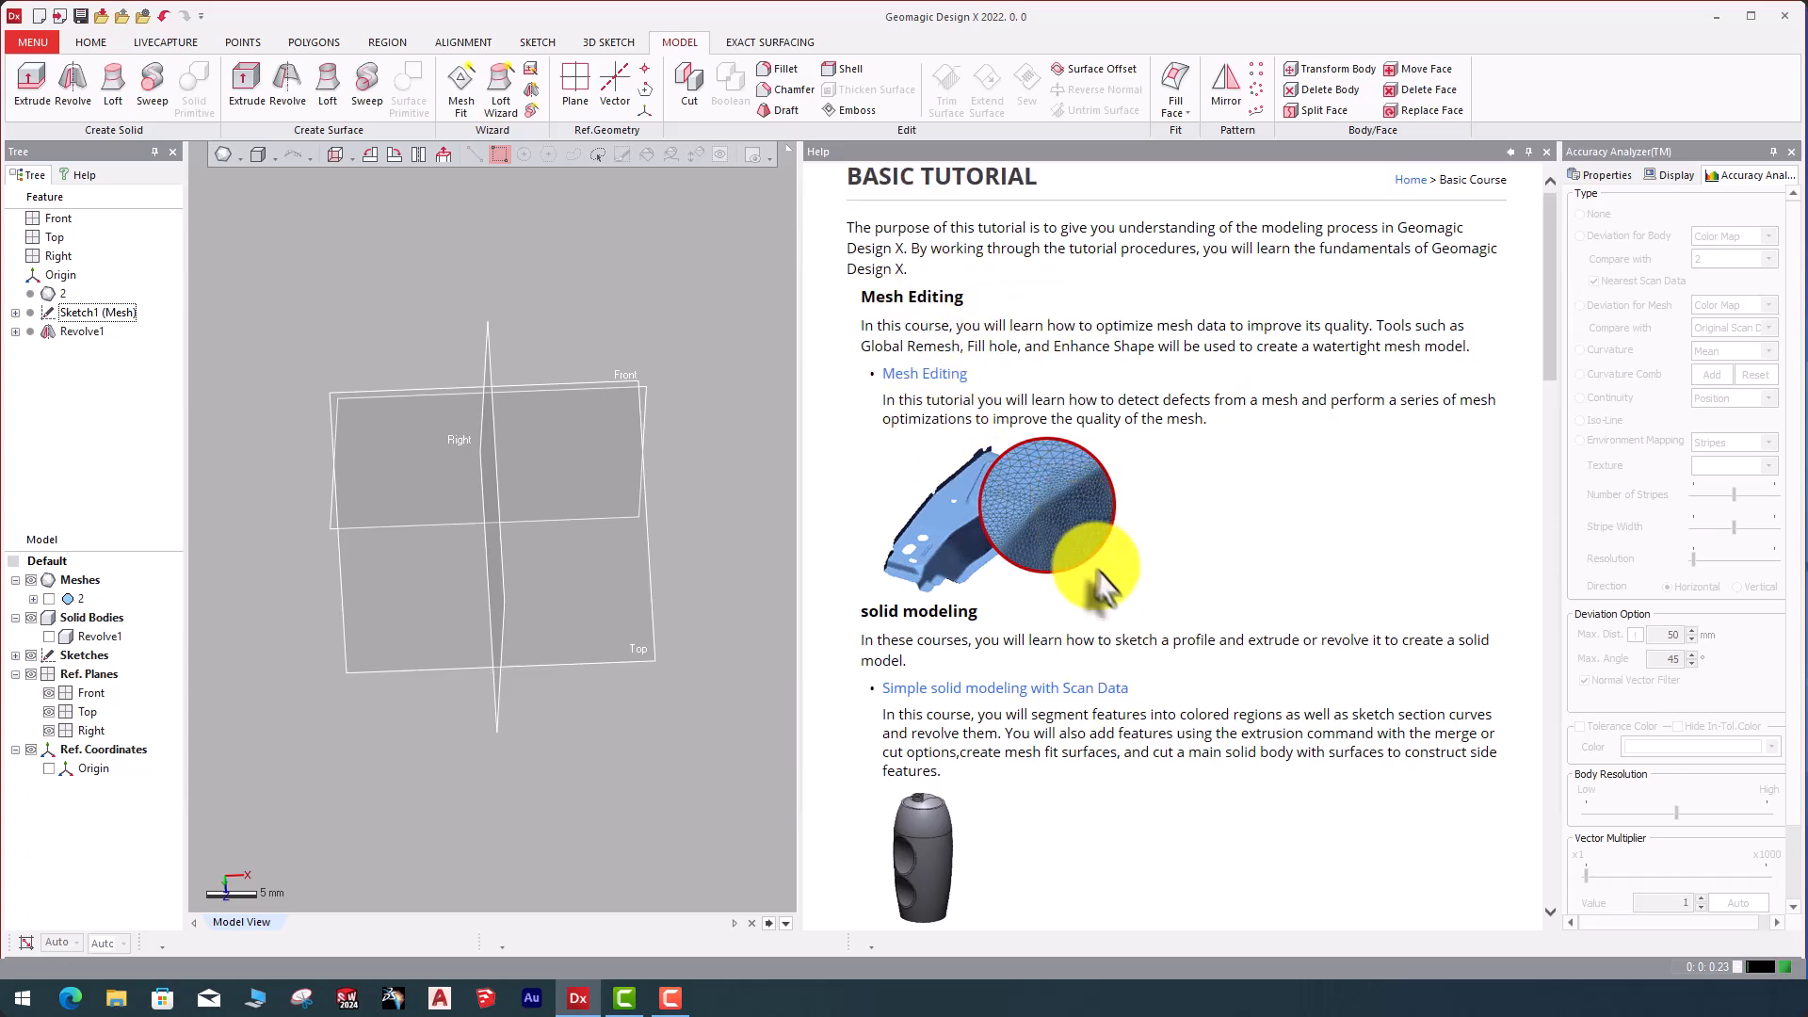
# - Open the Simple solid modeling with Scan Data course and review the outline of its steps
pyautogui.click(1079, 697)
pyautogui.scroll(-7, 1070, 578)
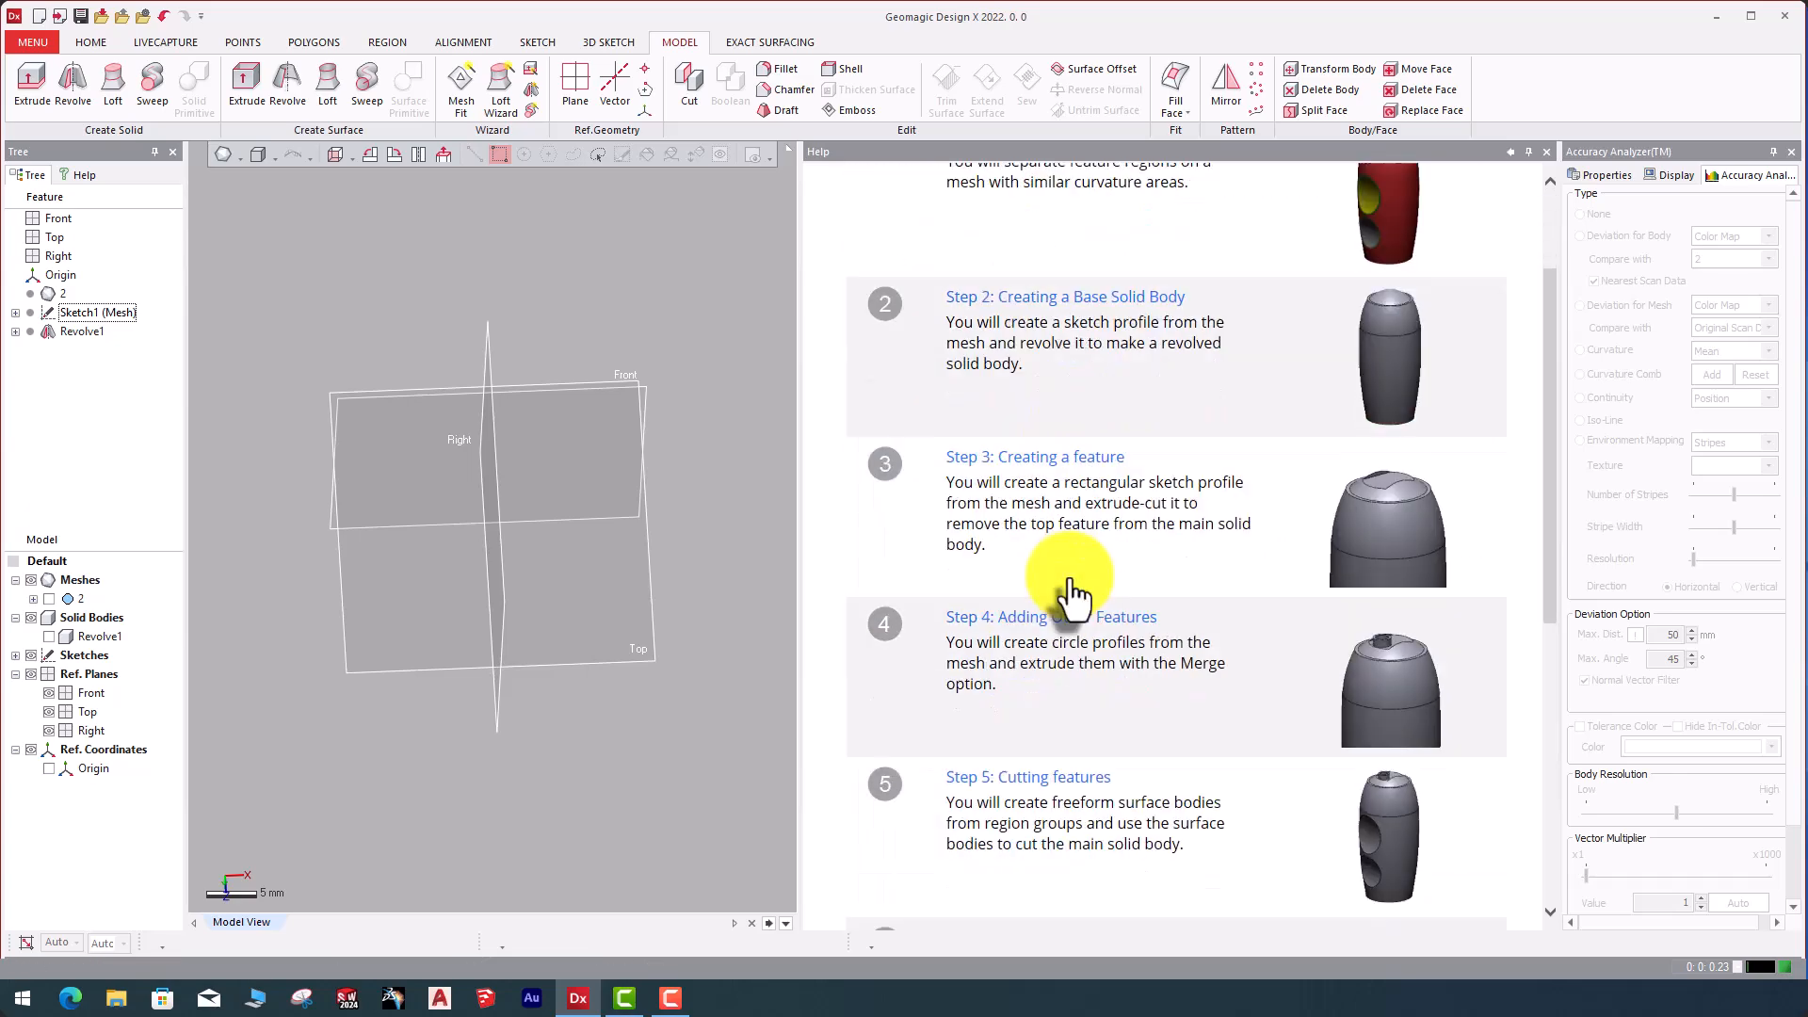
pyautogui.scroll(1, 1069, 579)
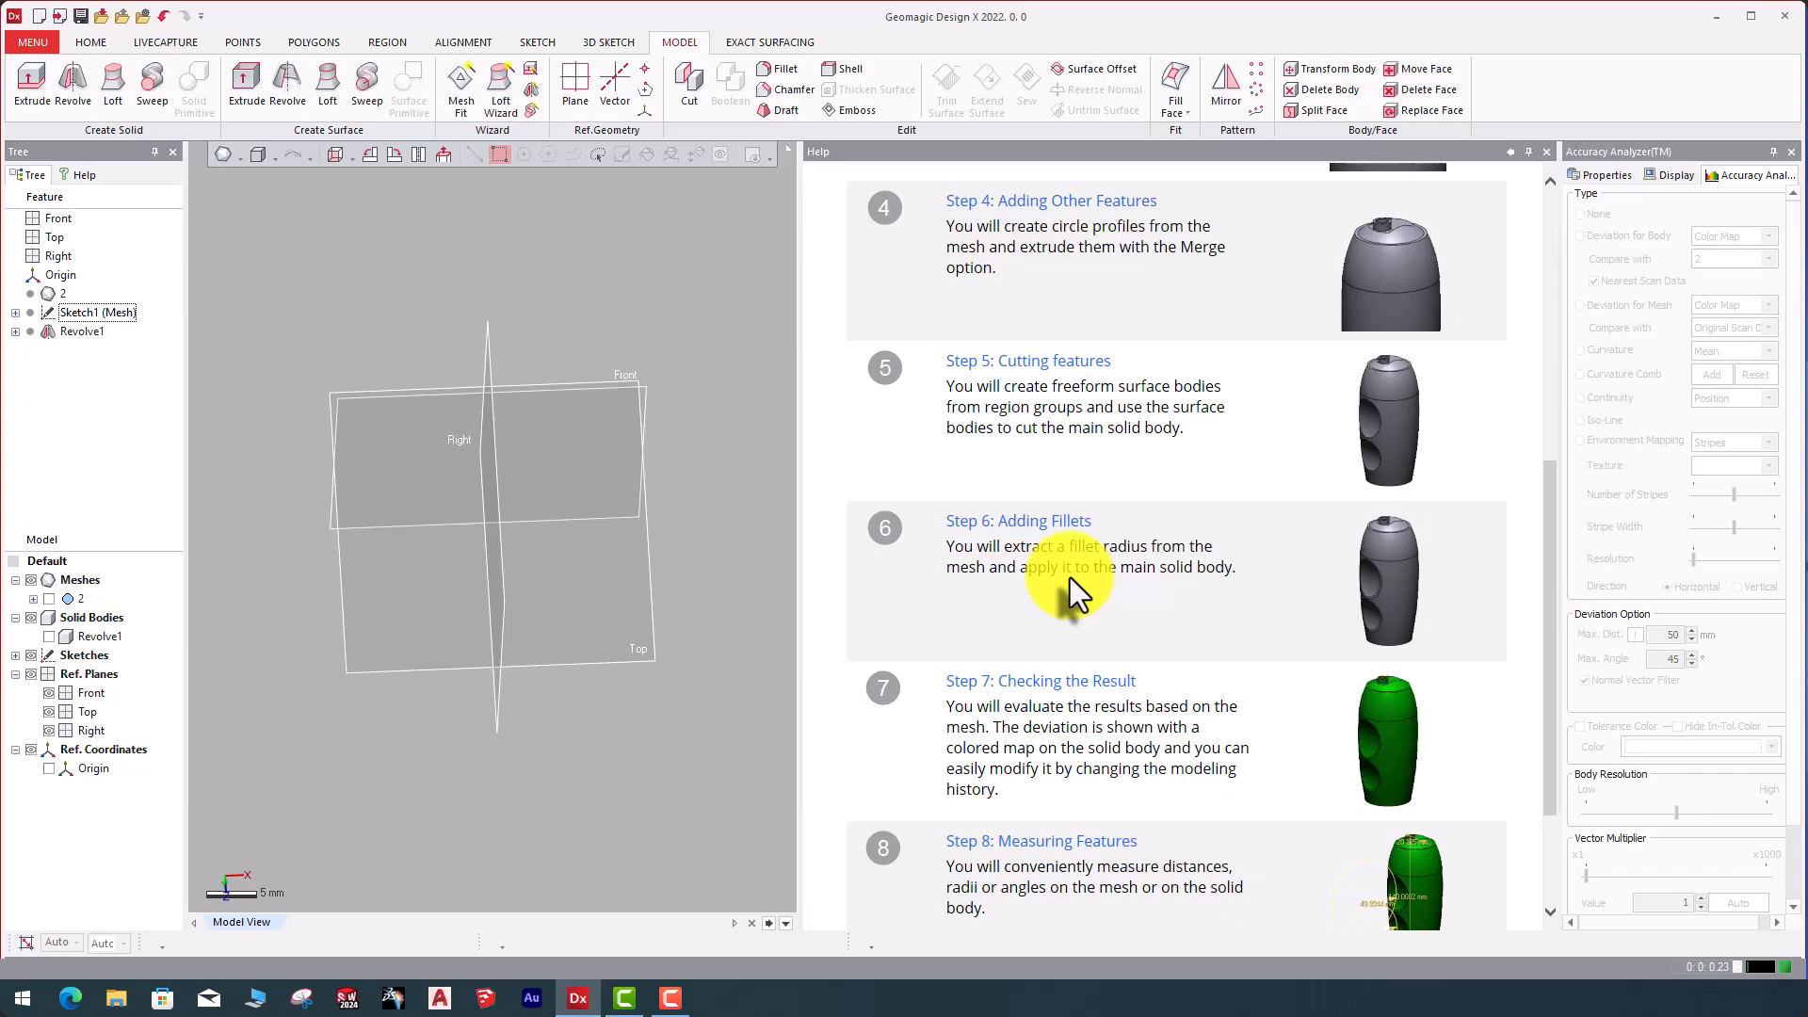
pyautogui.scroll(5, 1070, 578)
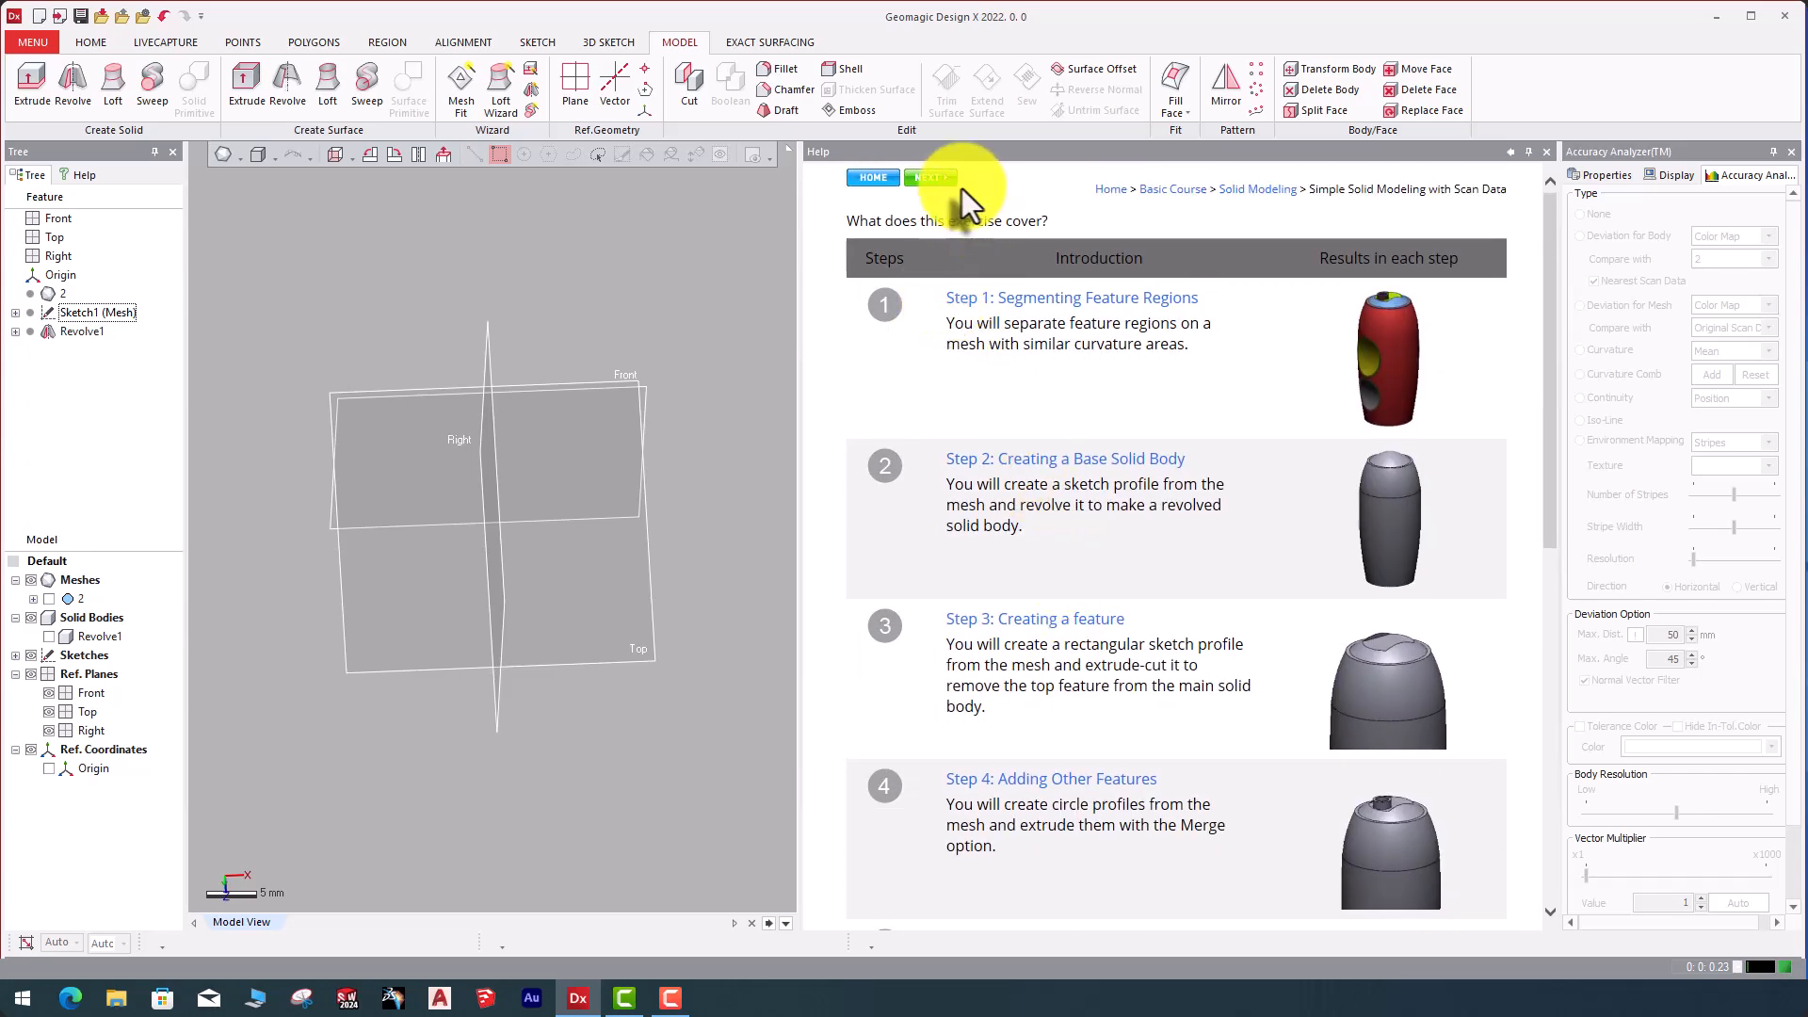
# - Go to Step 1: Segment Feature Regions, import its Bottle.stl sample mesh and turn the view to show the bottle upright
pyautogui.click(935, 184)
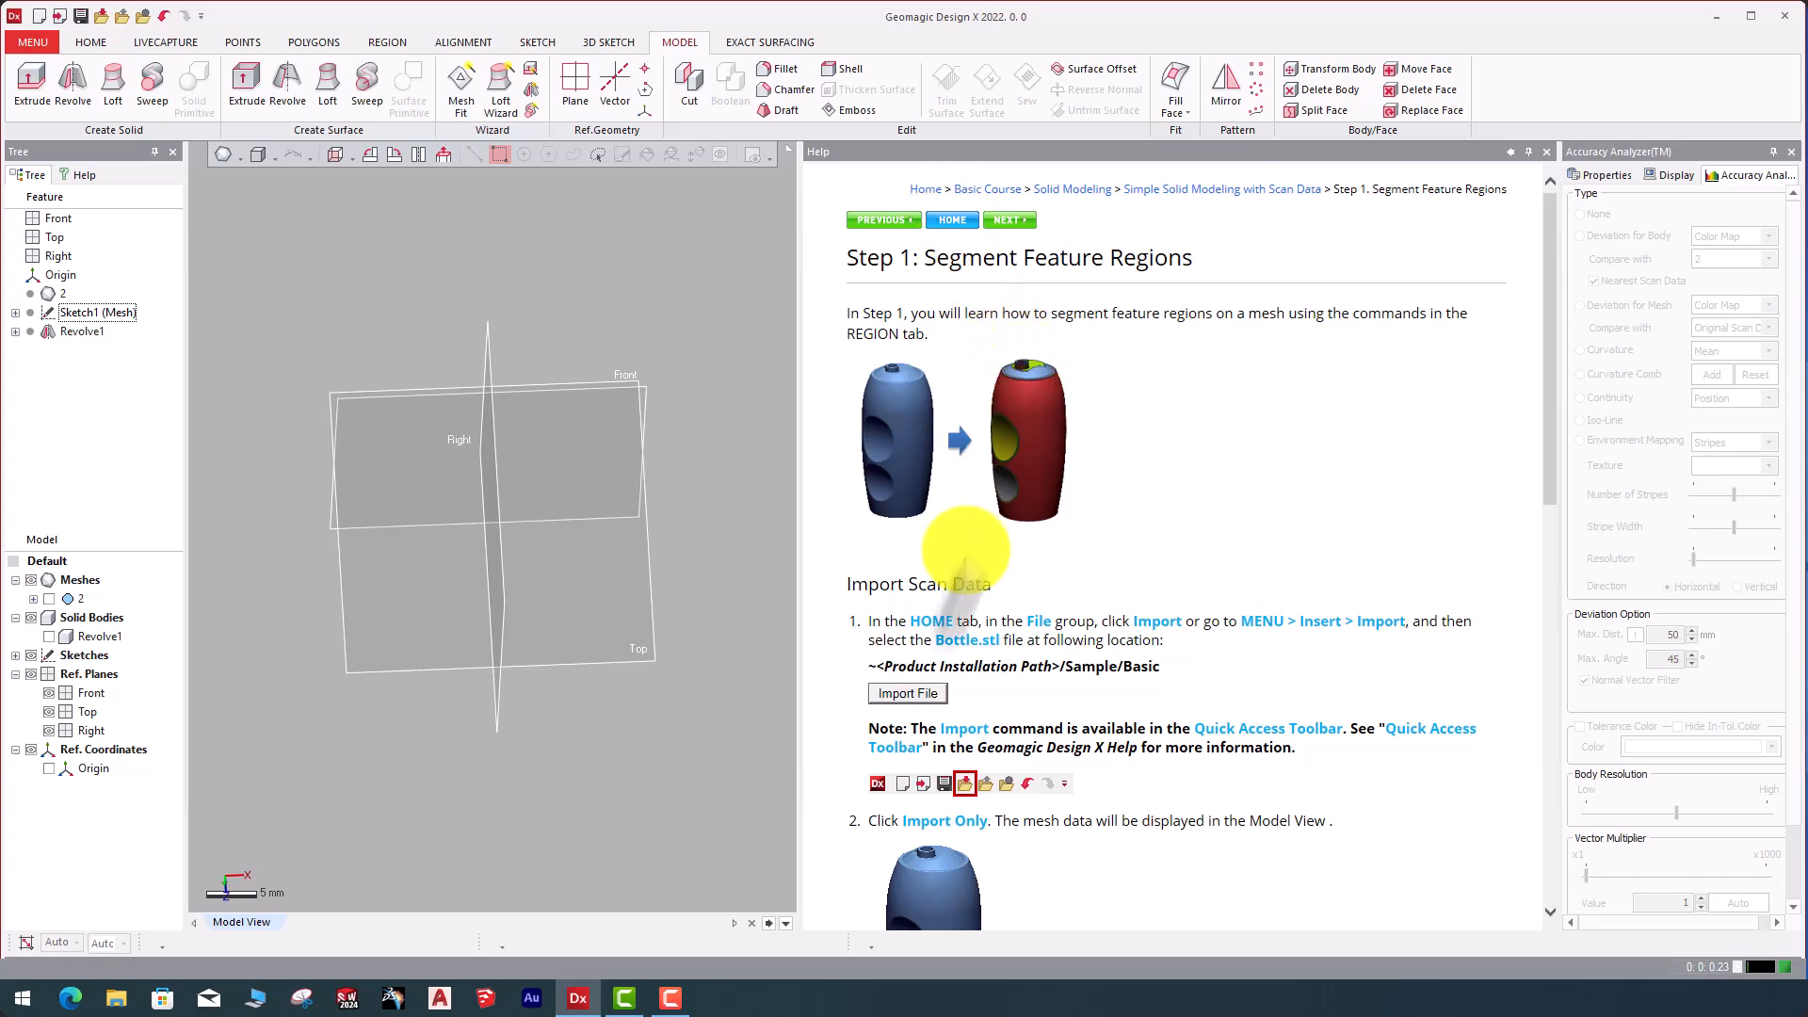
pyautogui.click(909, 694)
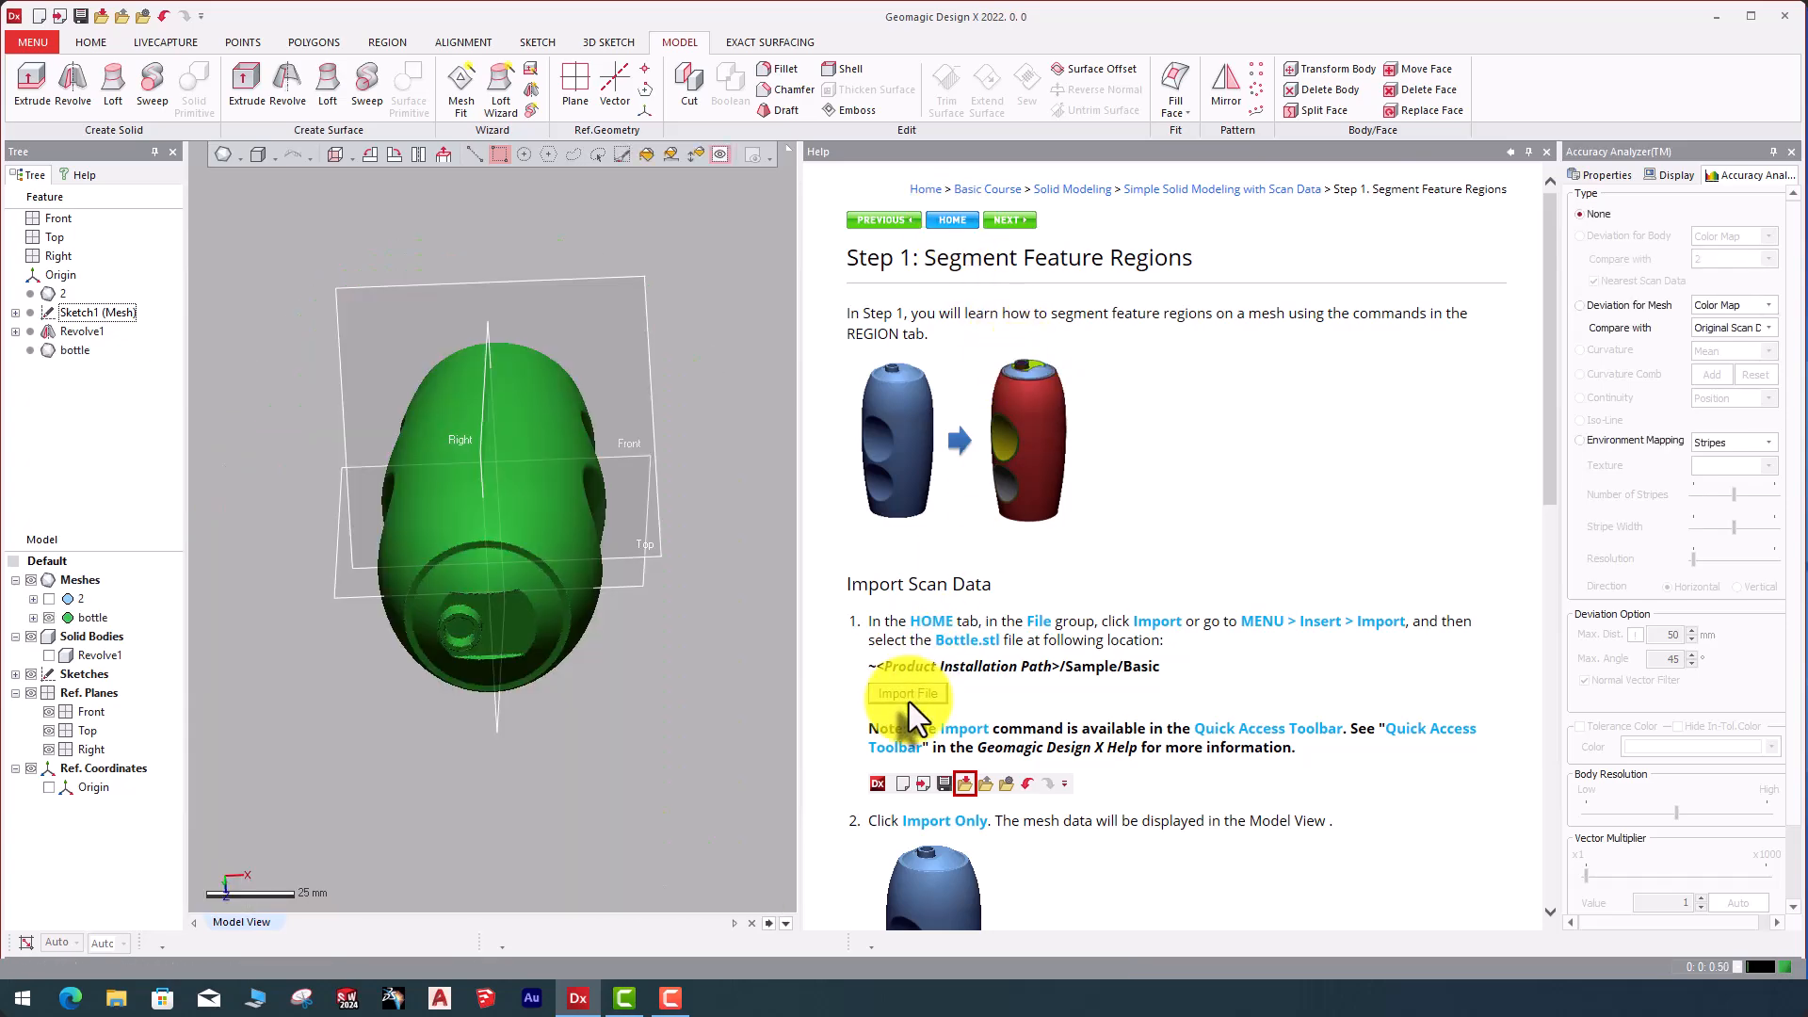
pyautogui.moveTo(652, 664); pyautogui.dragTo(528, 631, button='right')
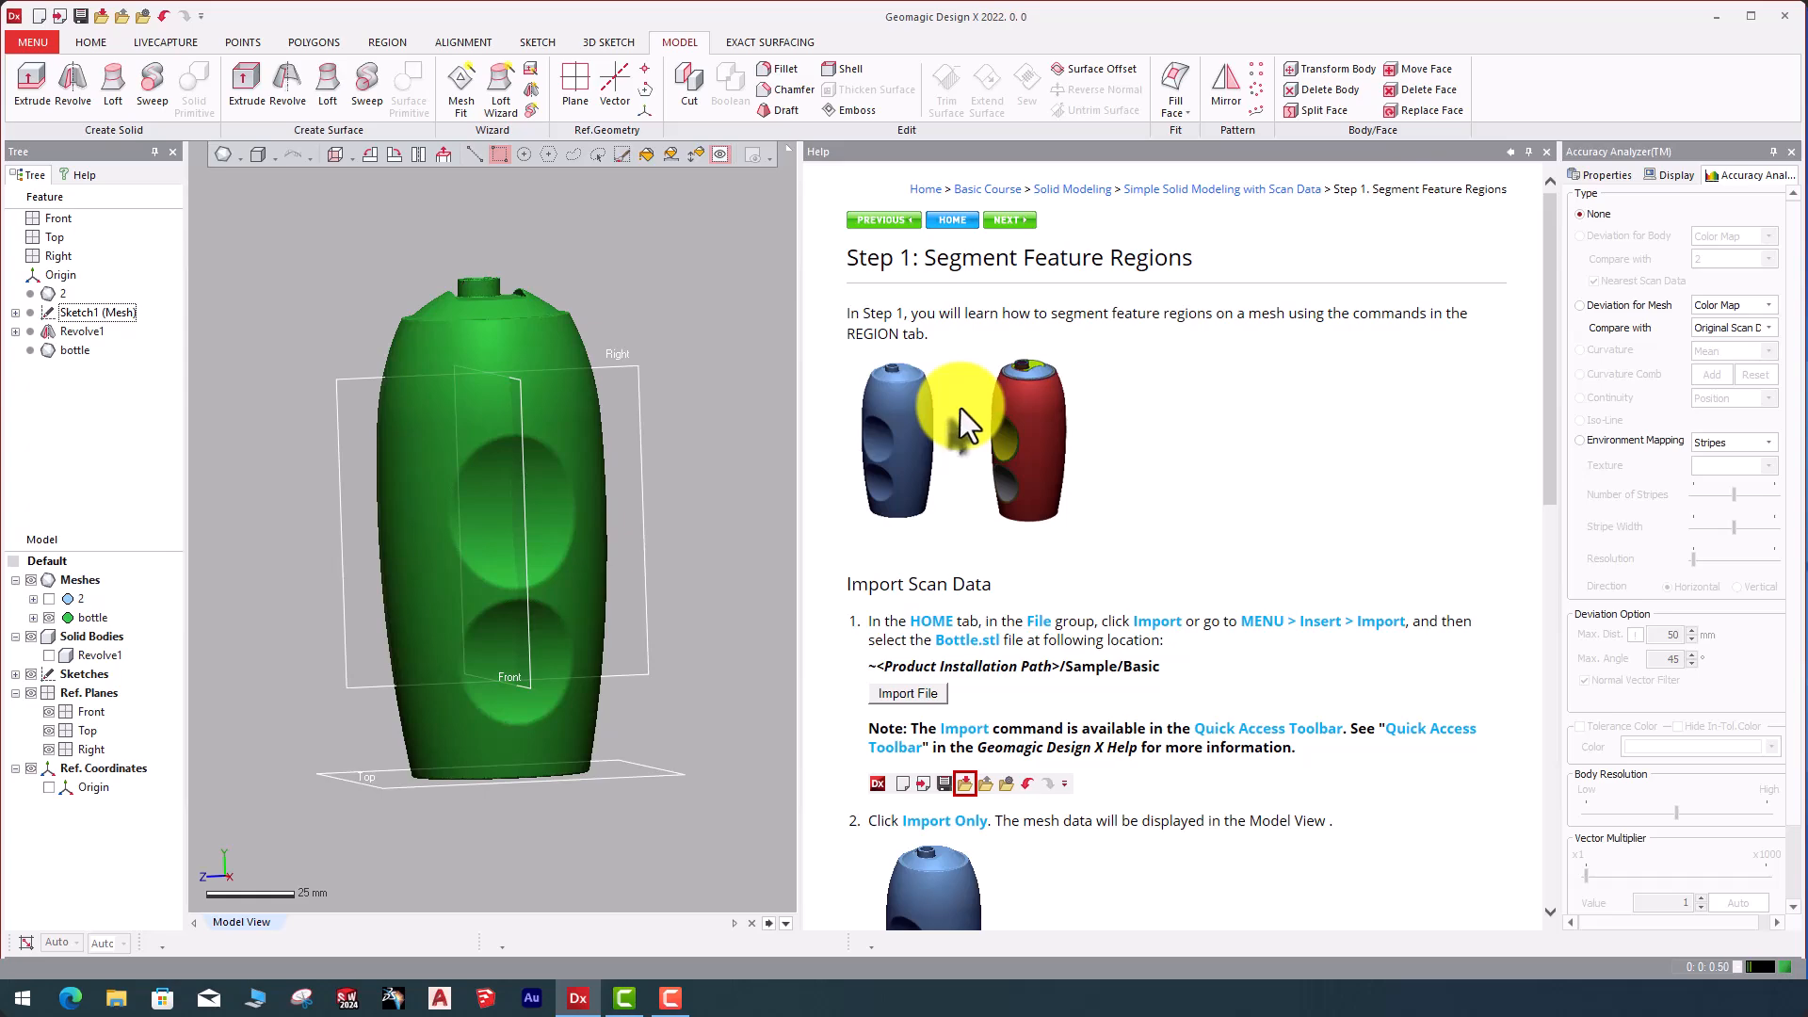
# - Read the remaining Step 1 instructions on segmenting the bottle mesh with Auto Segment
pyautogui.scroll(-5, 966, 420)
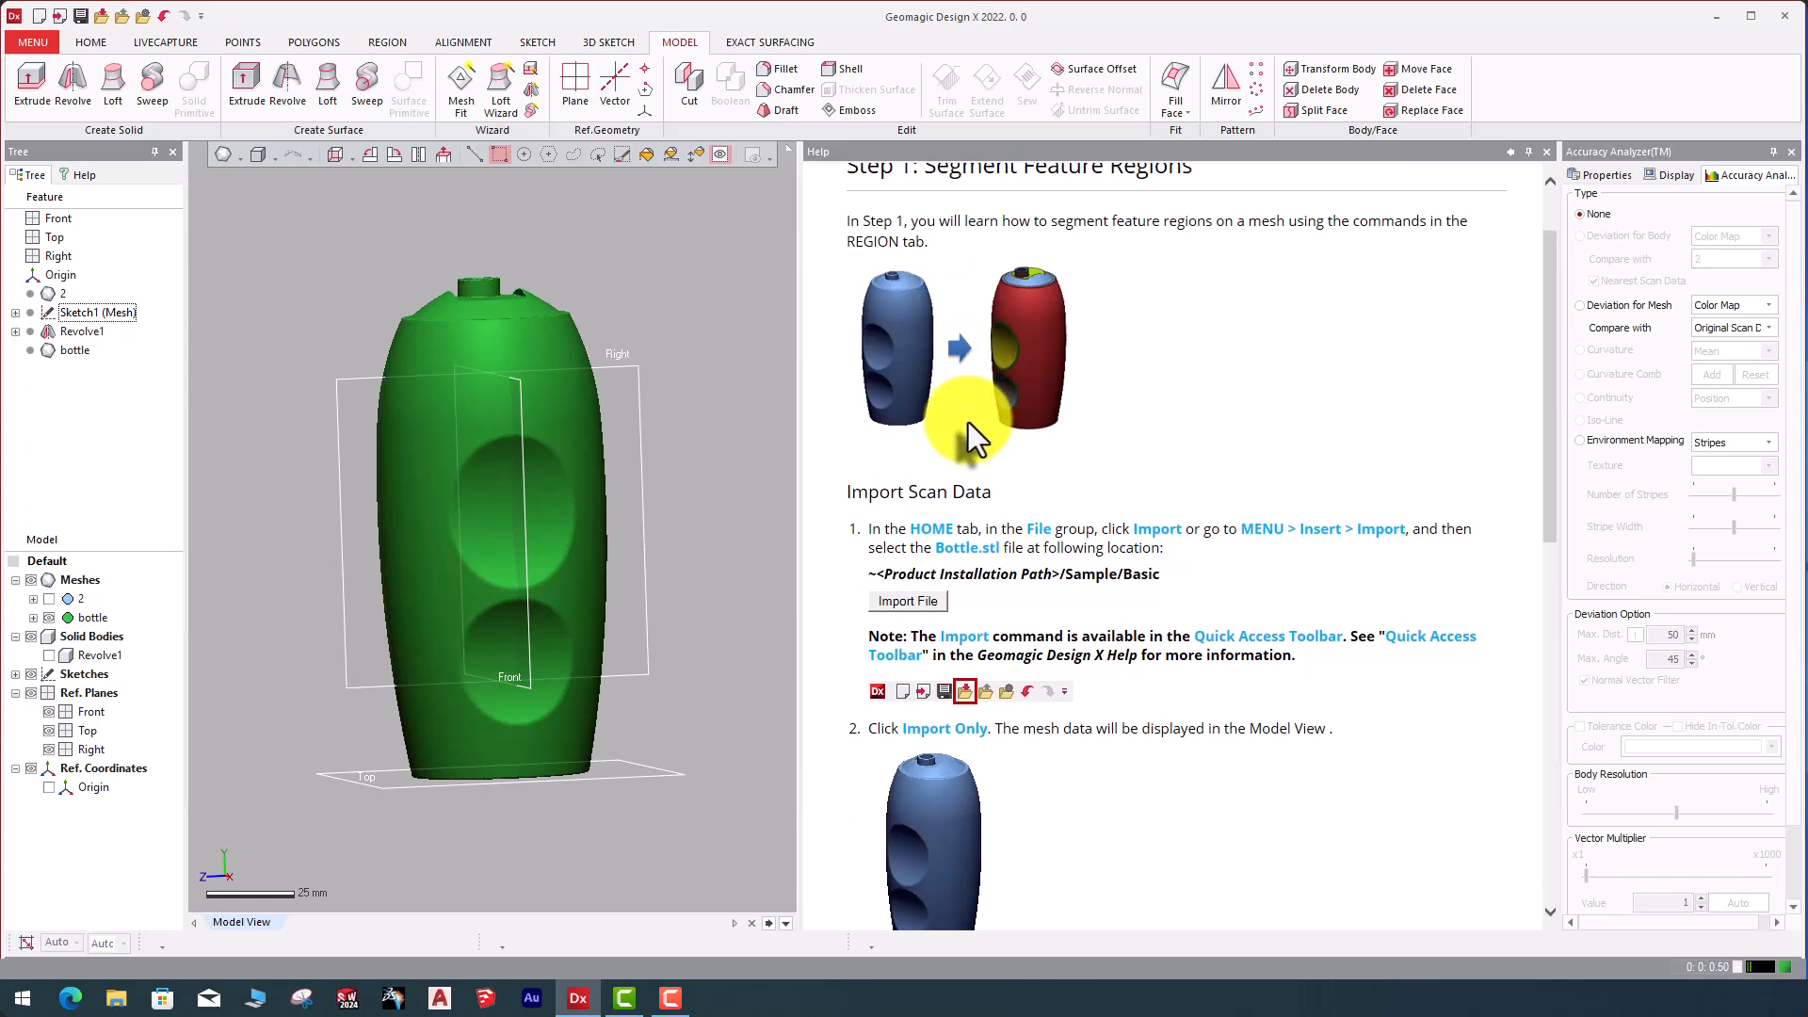
pyautogui.scroll(-2, 968, 422)
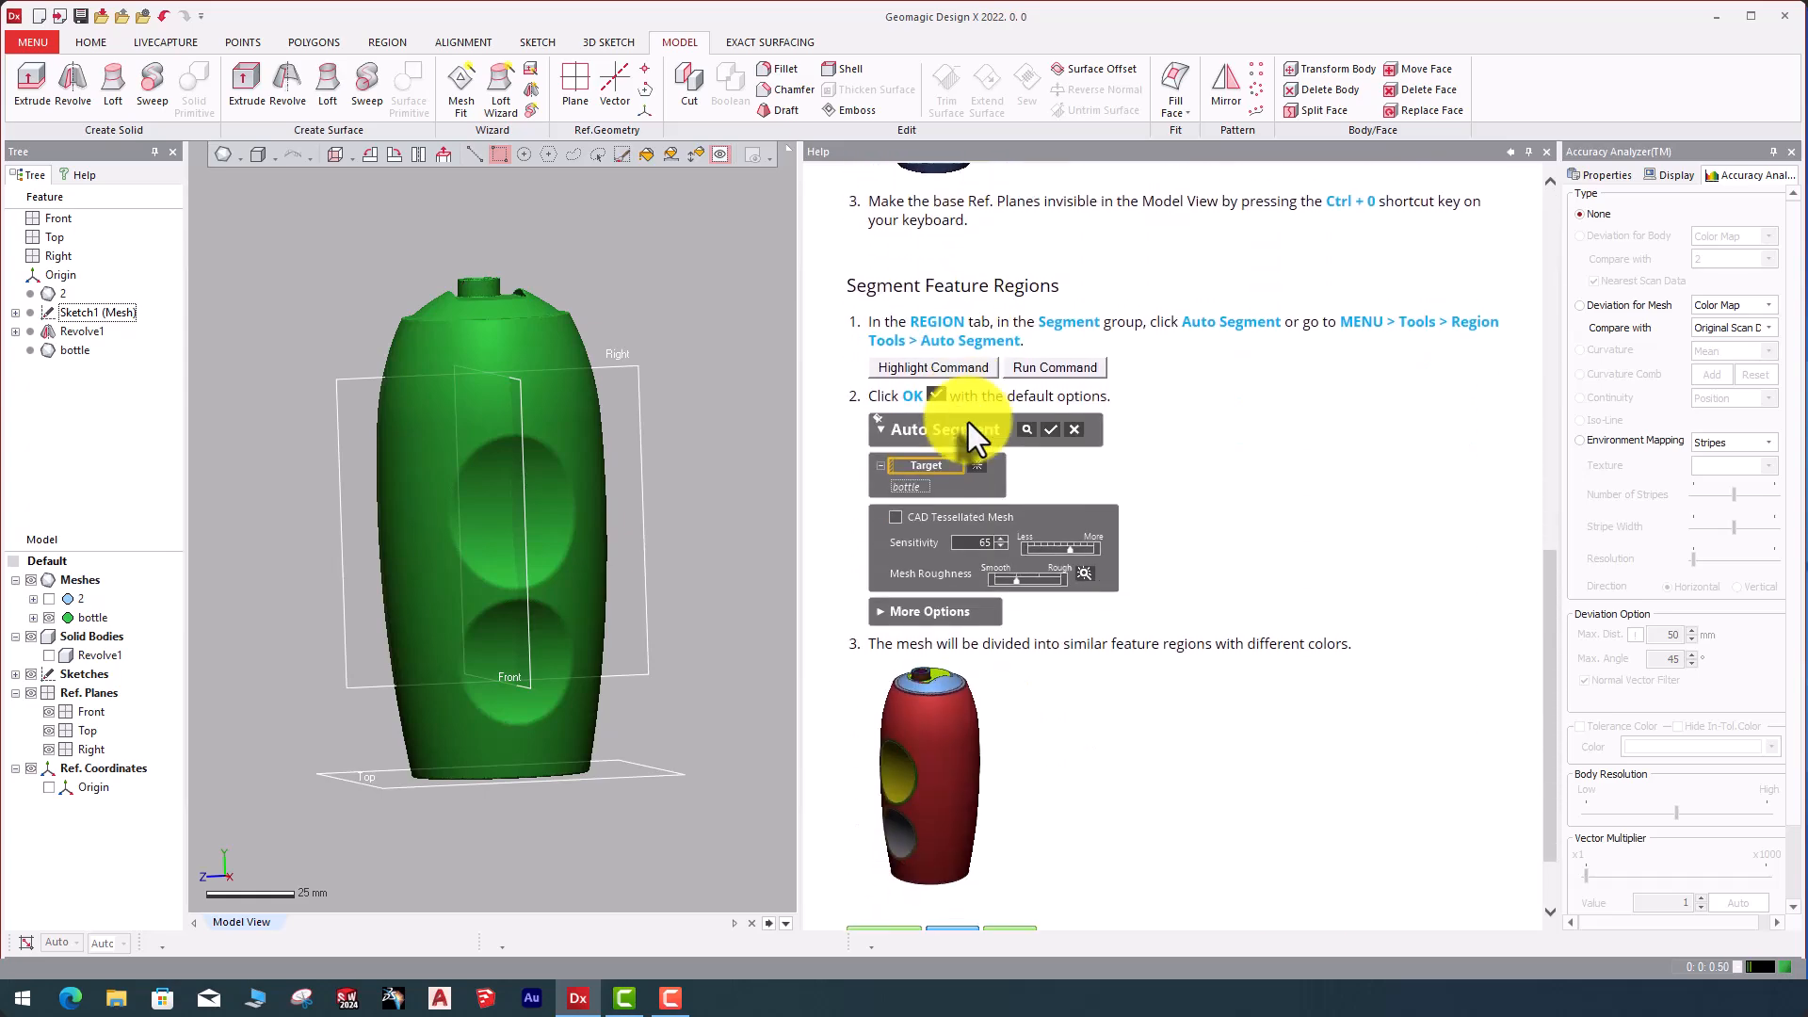
pyautogui.scroll(-3, 955, 371)
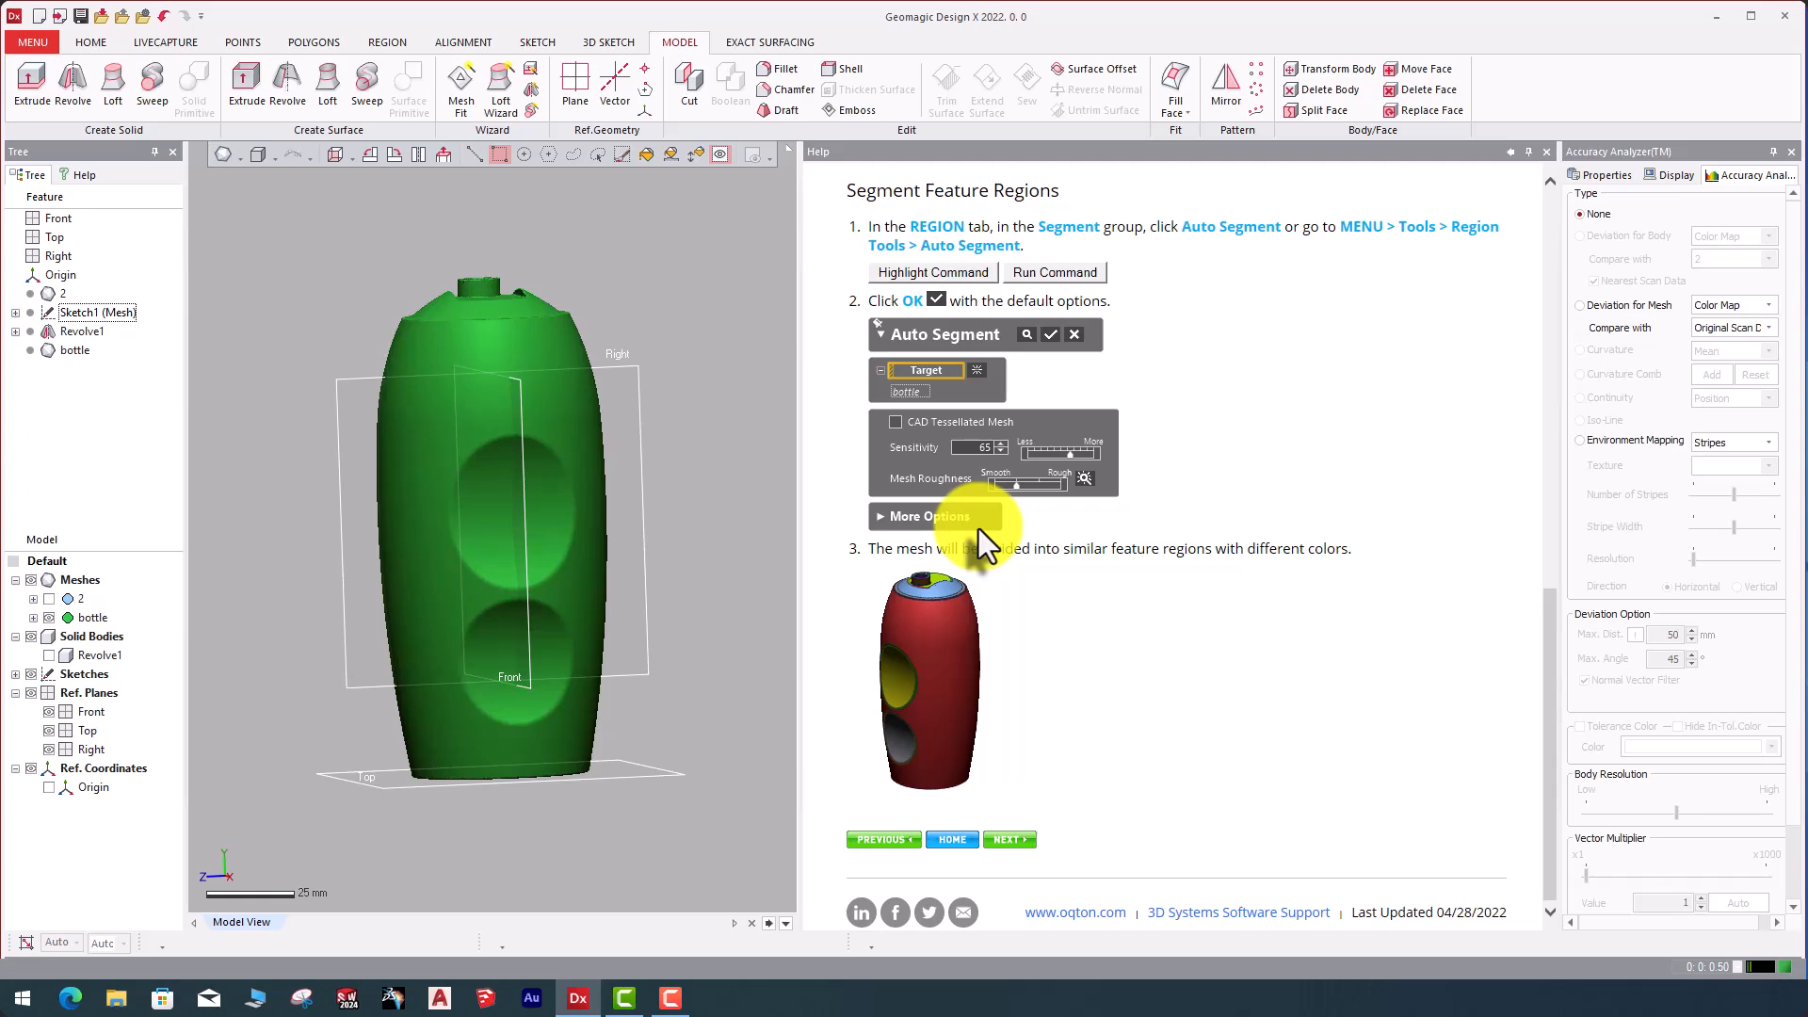
# - Open Step 2: Create a Base Solid Body and read its instructions on mesh sketching, fitting arcs and lines, trimming and revolving
pyautogui.click(1009, 840)
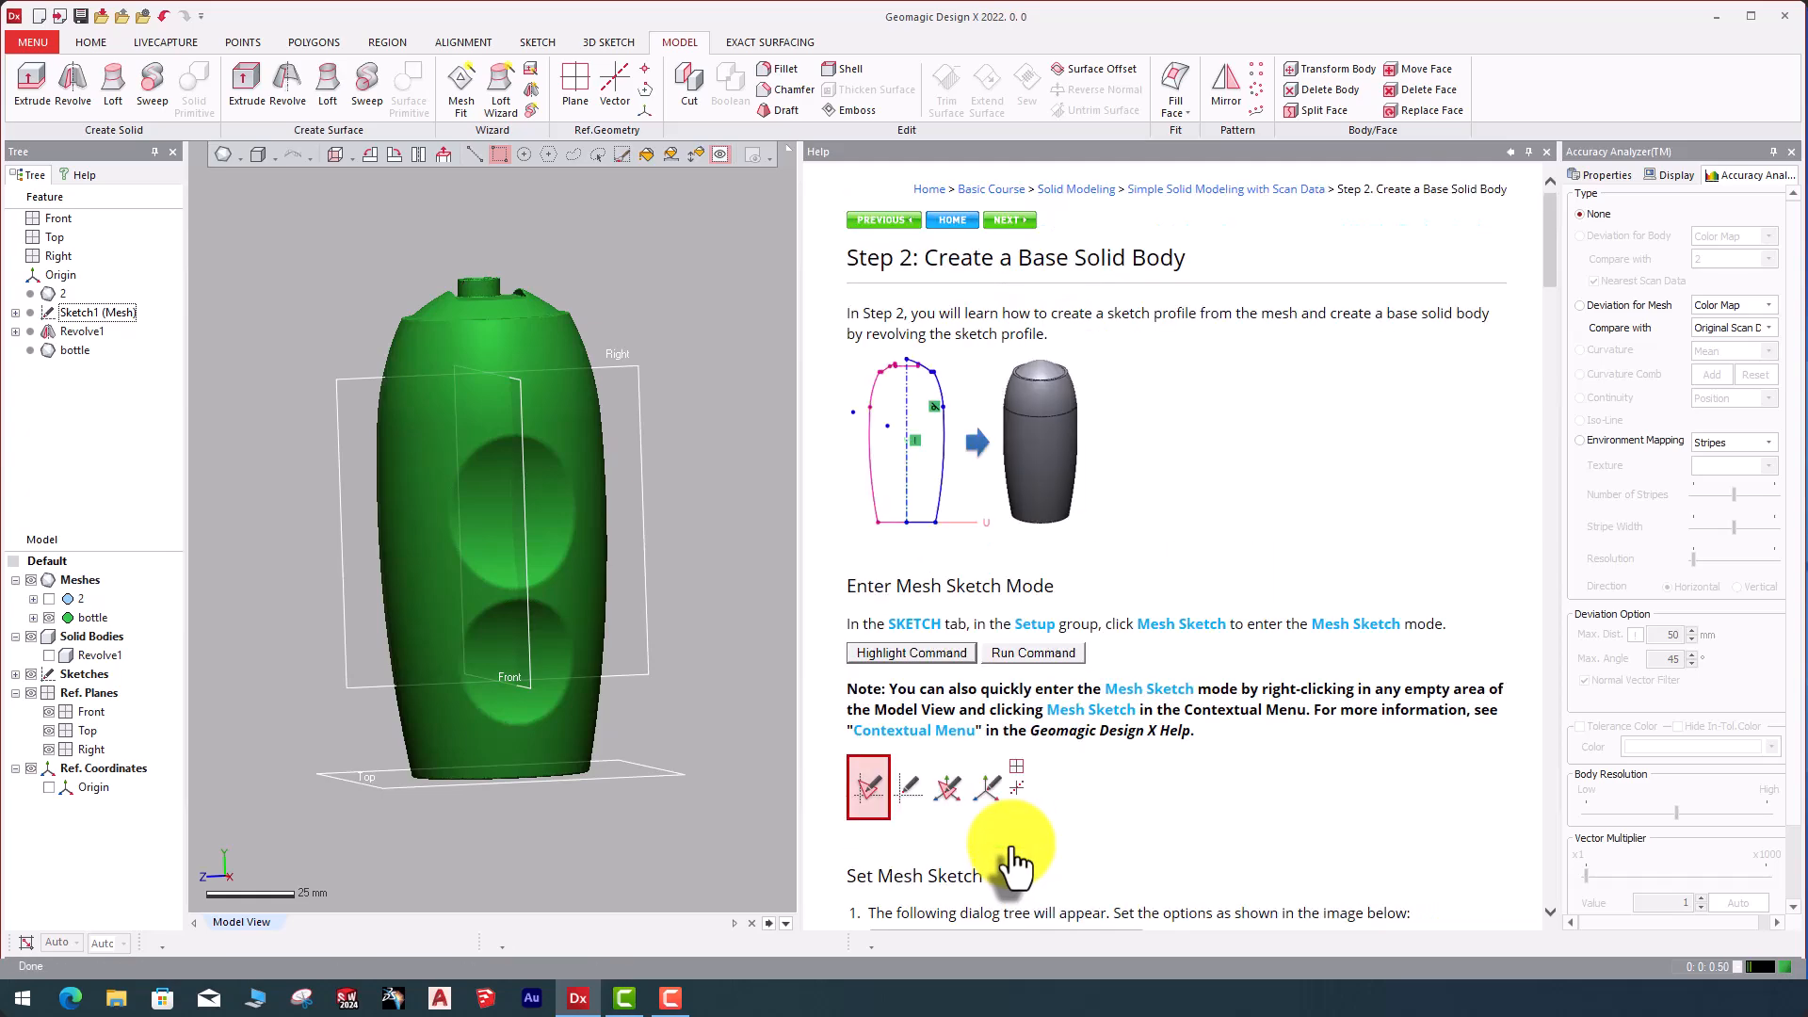
pyautogui.scroll(-5, 953, 569)
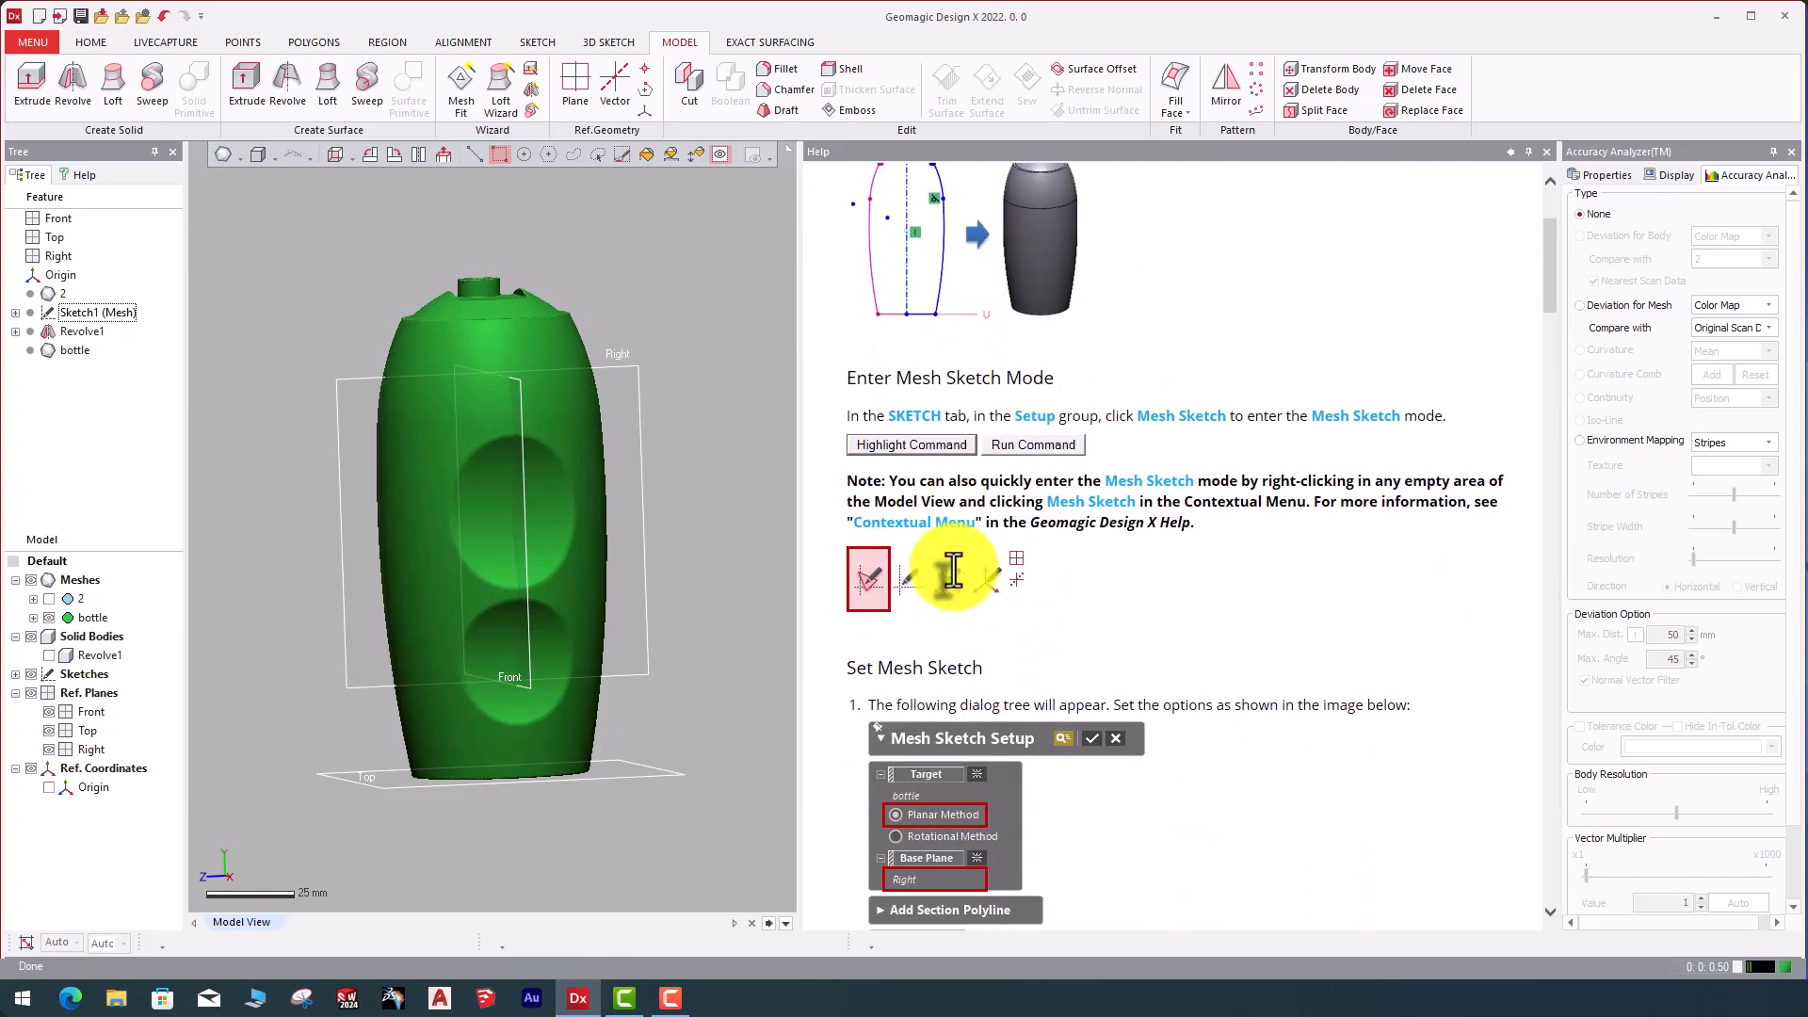
pyautogui.scroll(-10, 953, 569)
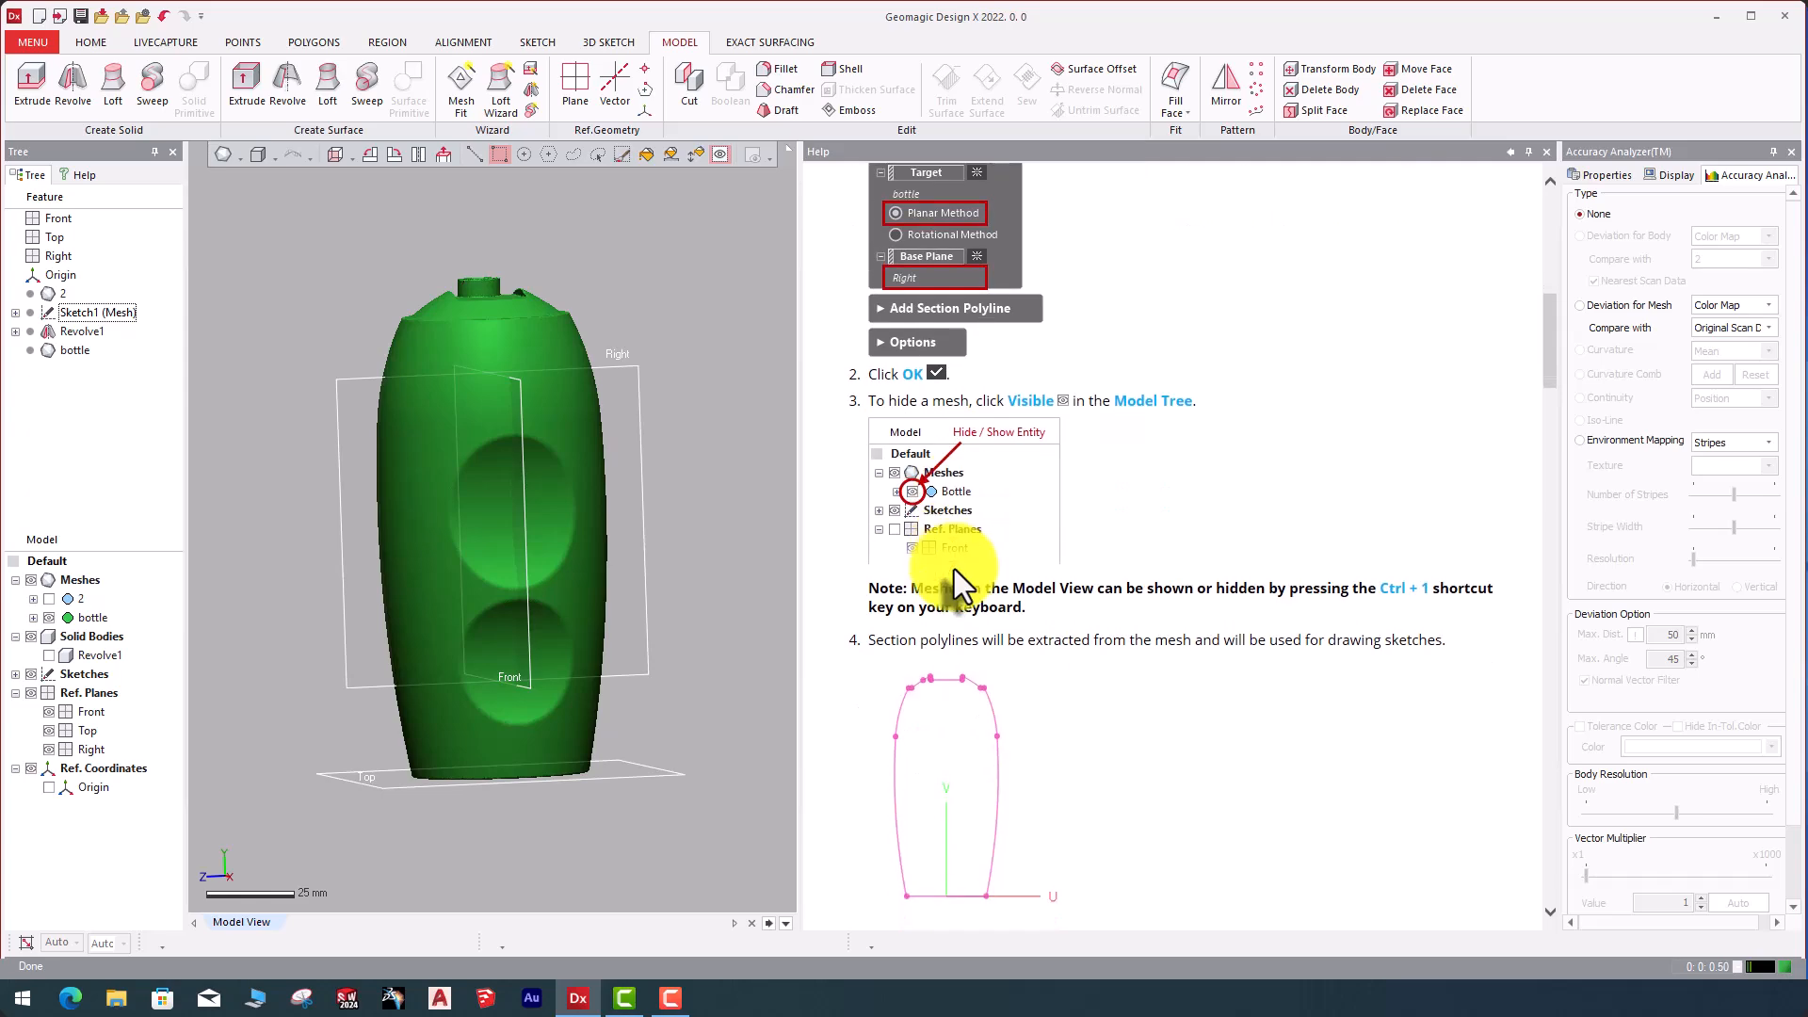
pyautogui.scroll(-9, 952, 568)
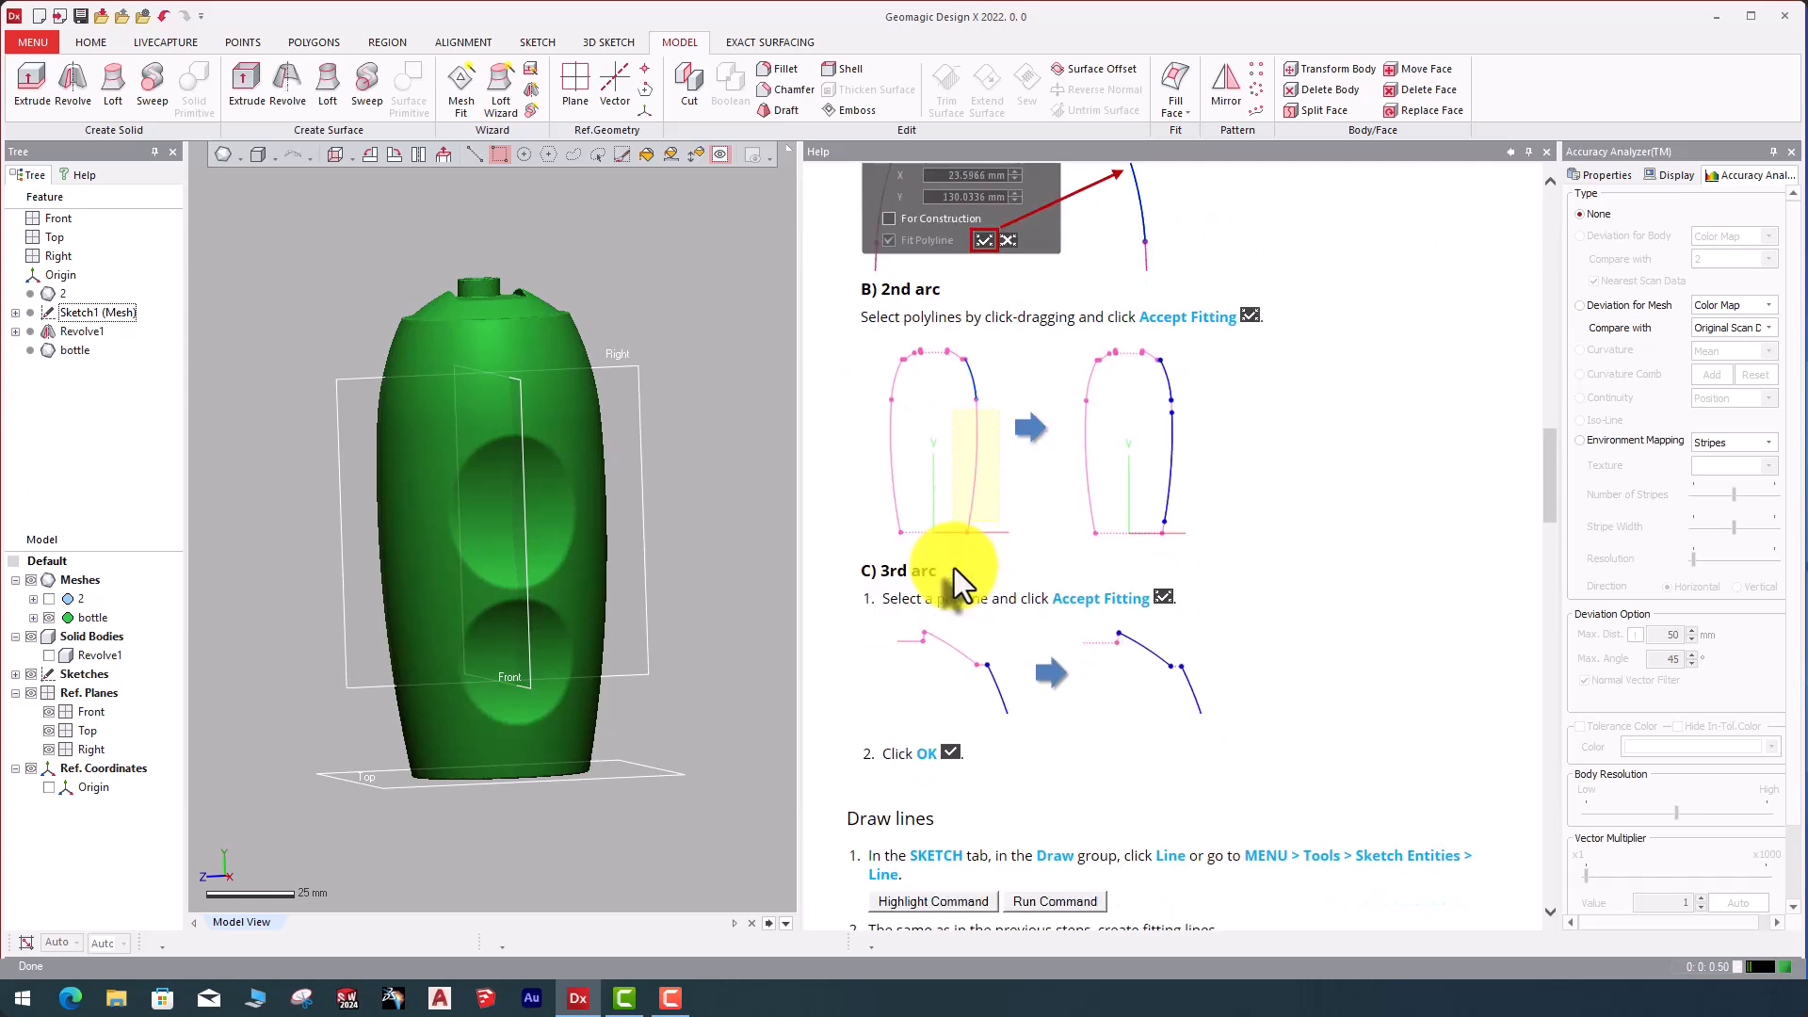
pyautogui.scroll(5, 953, 567)
pyautogui.scroll(1, 953, 568)
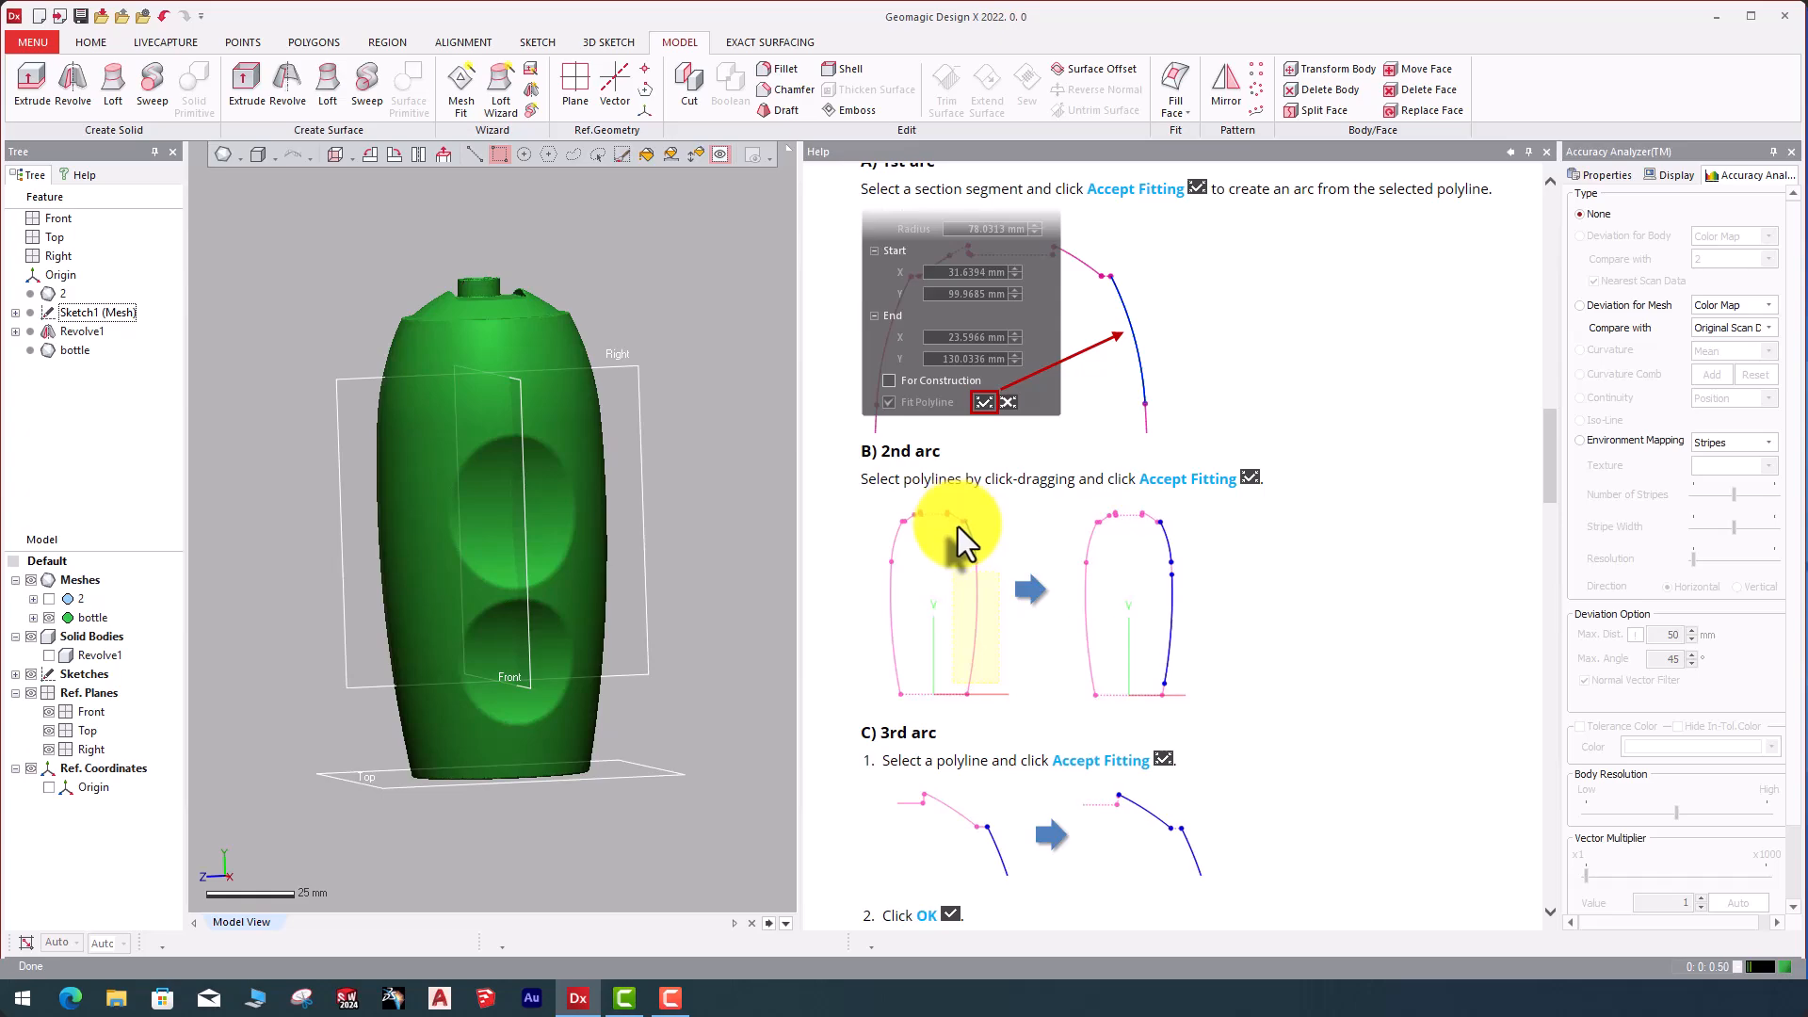
pyautogui.scroll(-7, 957, 527)
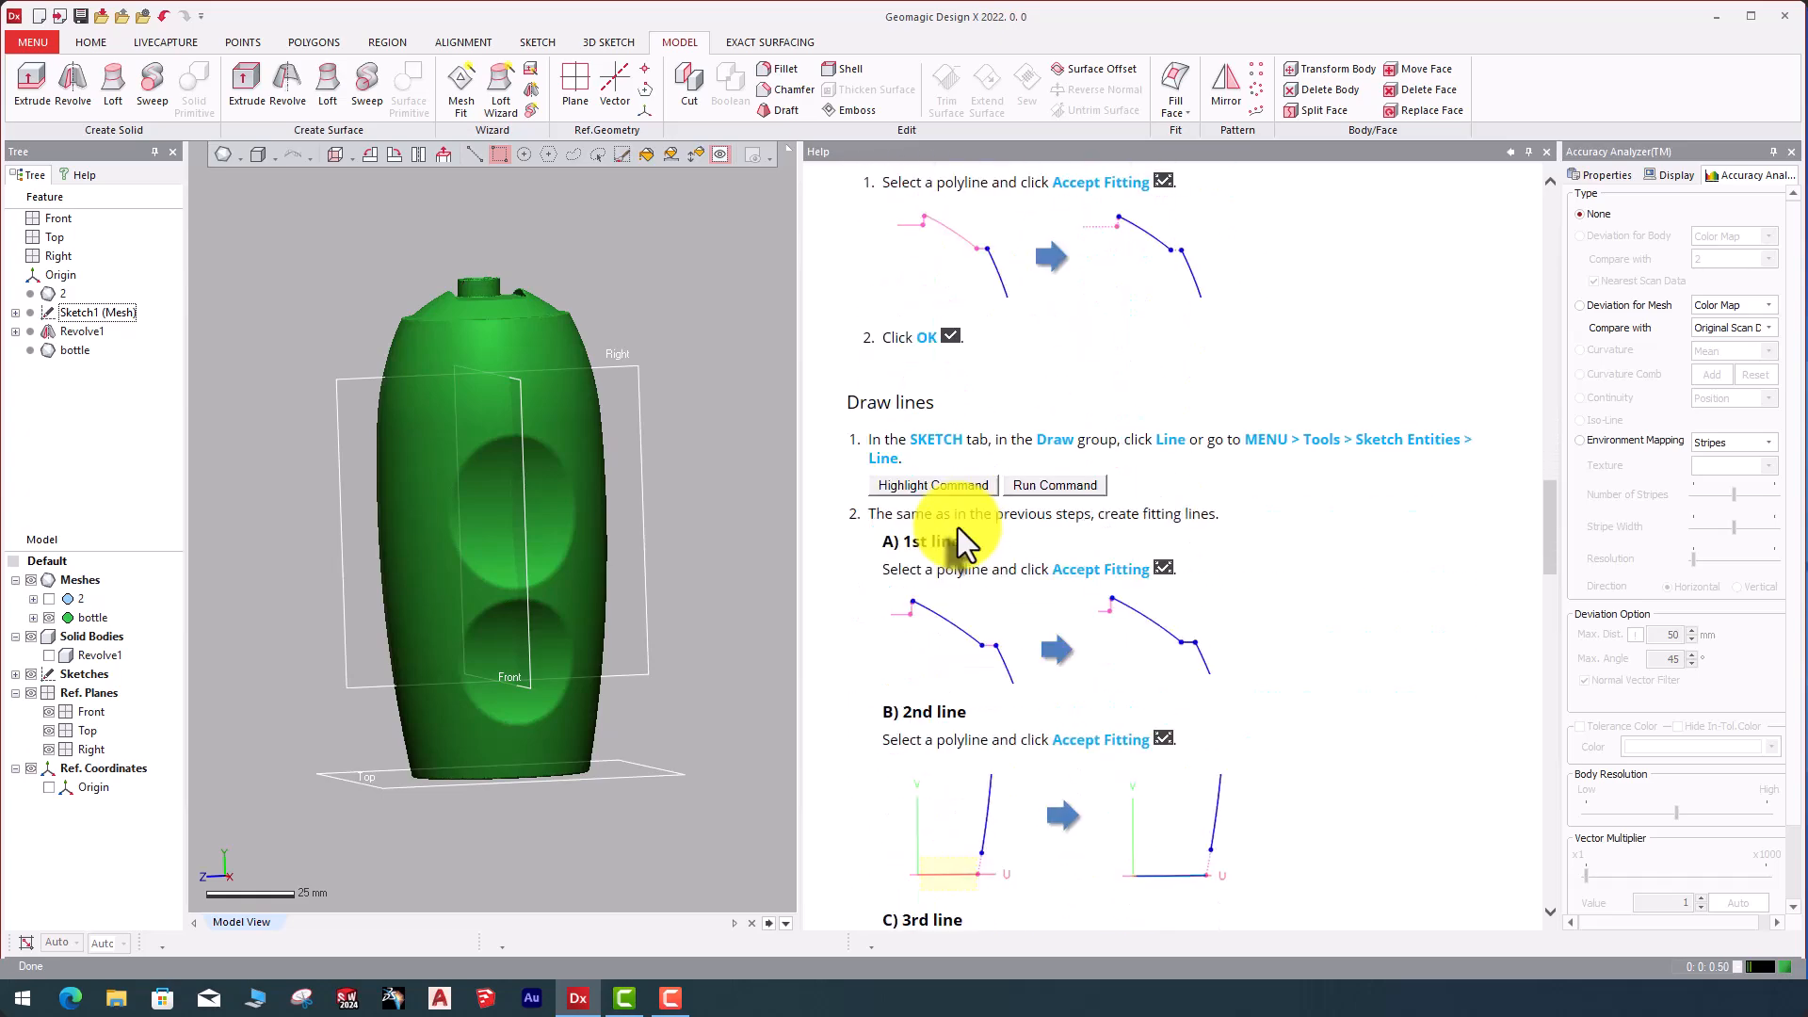
pyautogui.scroll(-2, 958, 529)
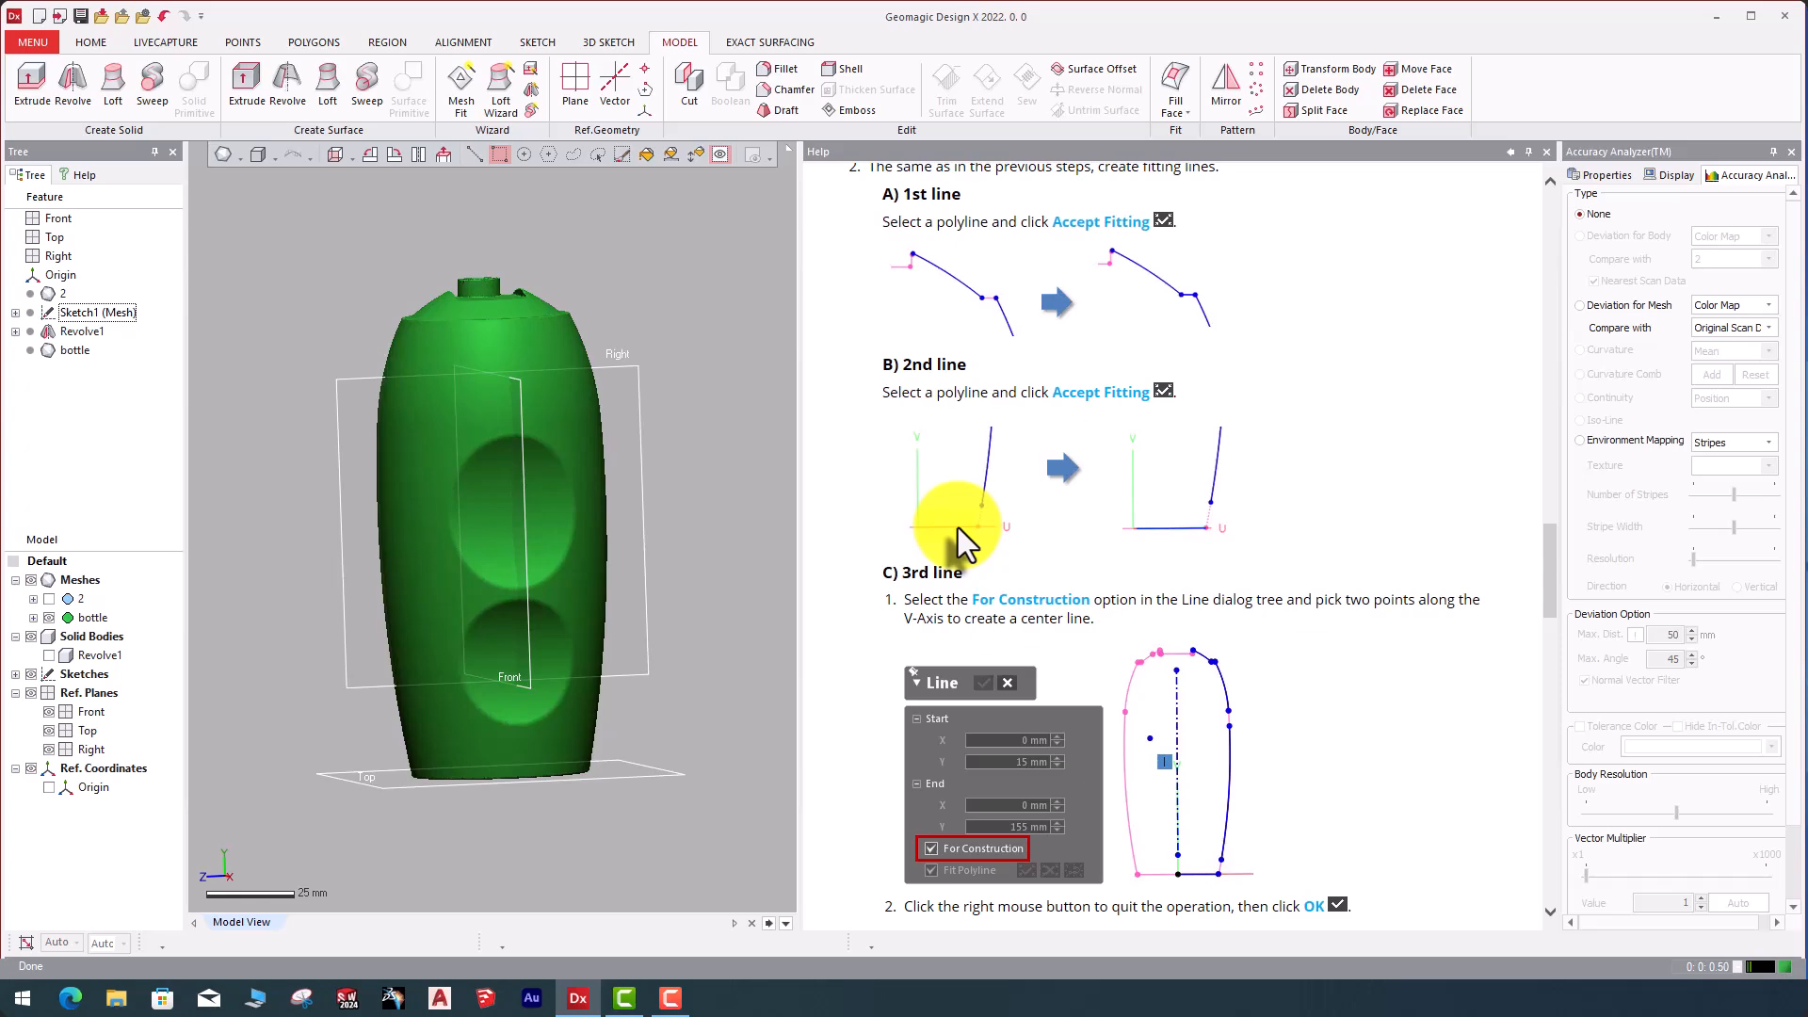
pyautogui.scroll(-11, 957, 527)
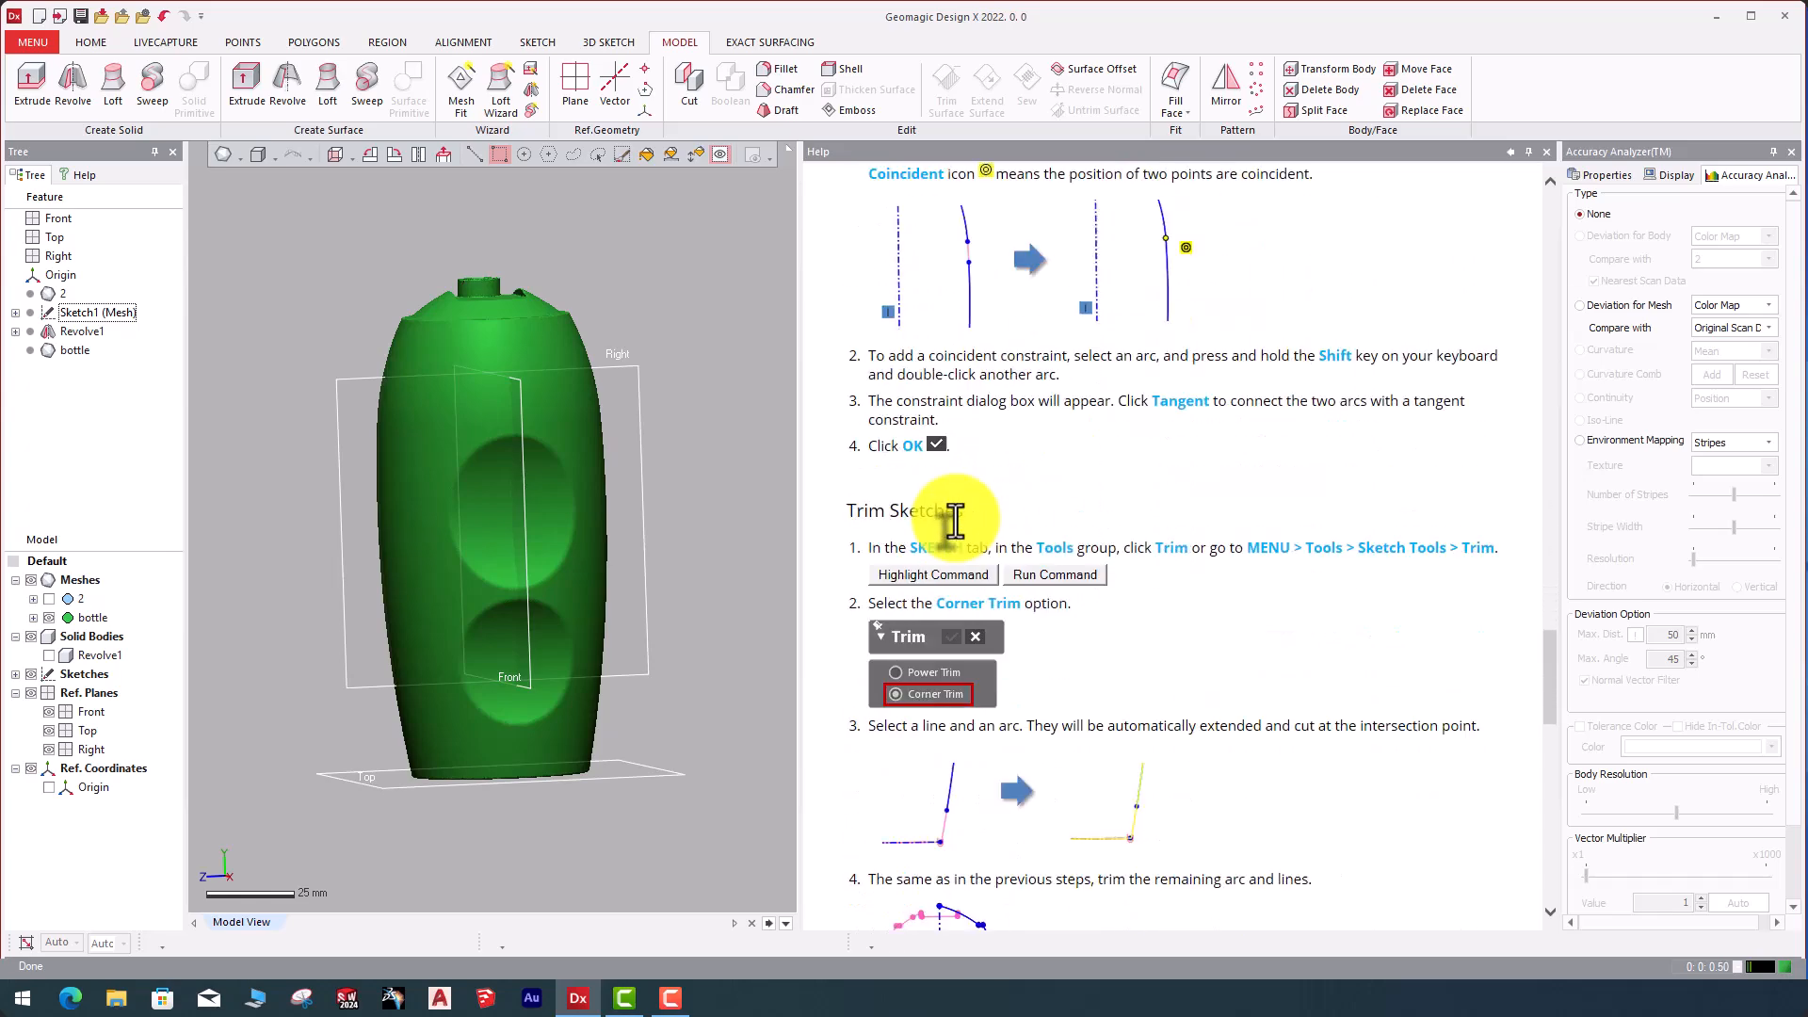
pyautogui.scroll(-7, 957, 520)
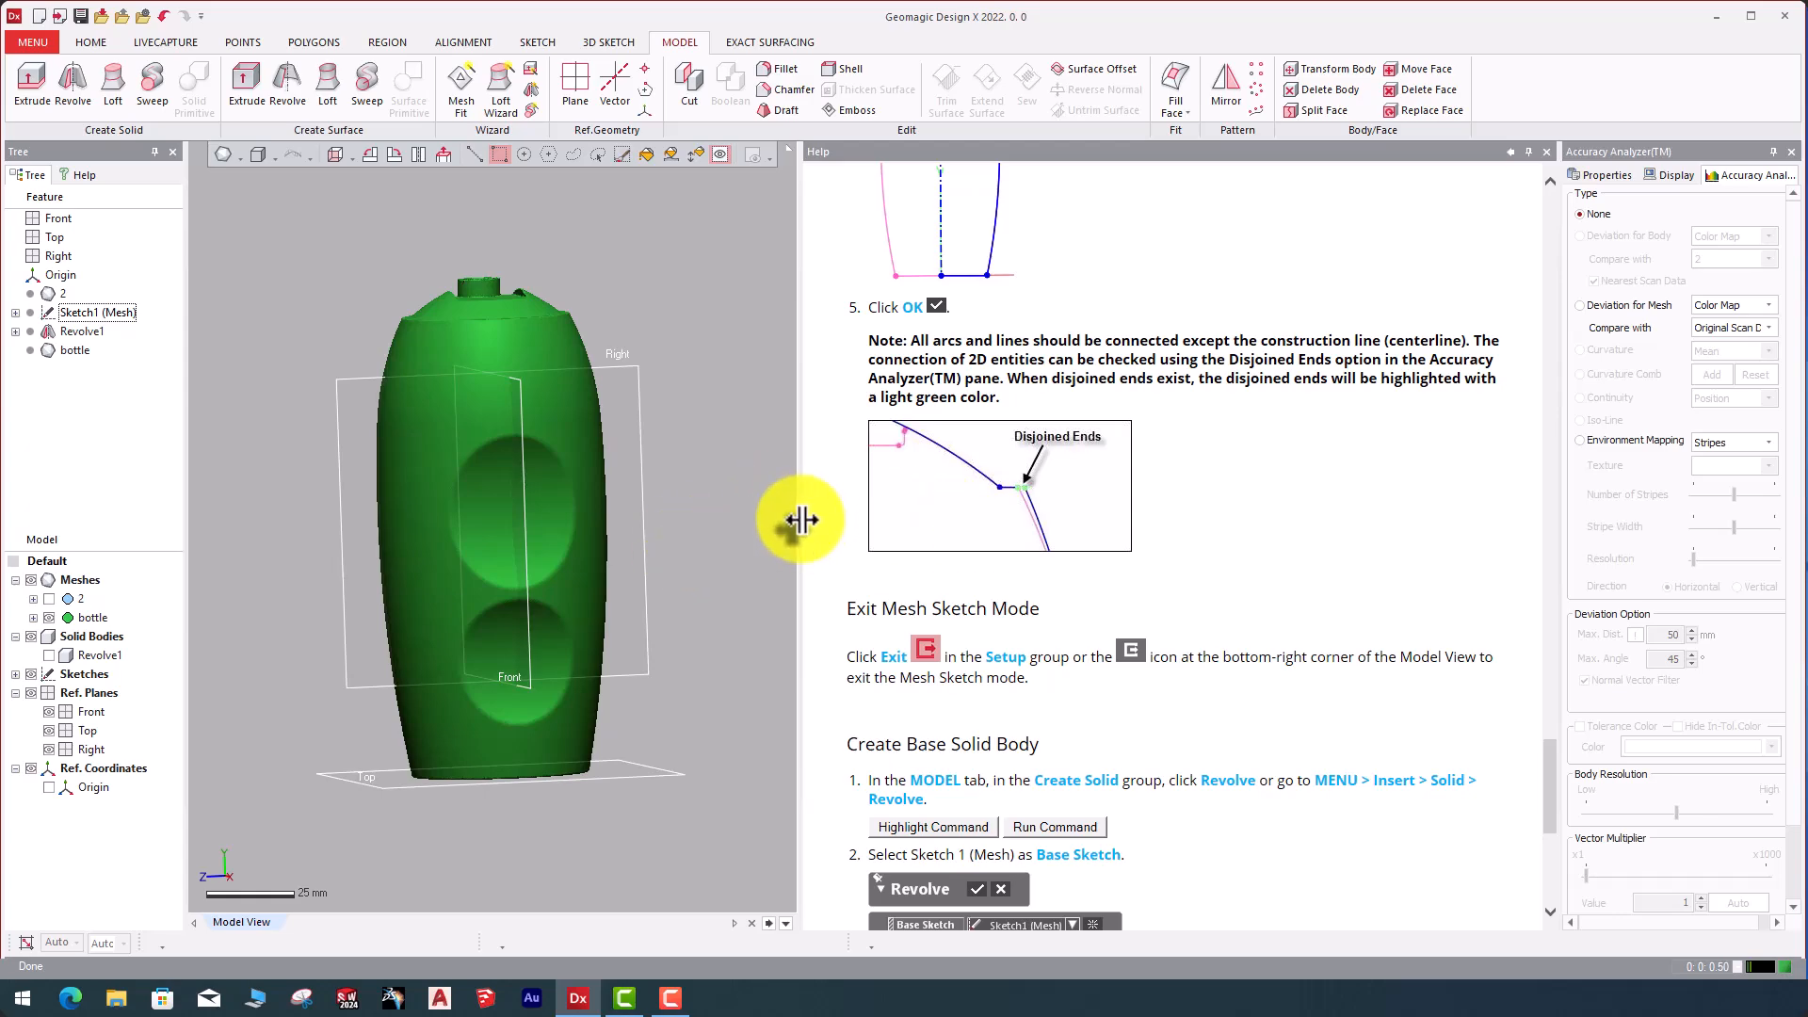
# - Narrow and close the tutorial pane, and inspect the imported bottle mesh from several angles
pyautogui.moveTo(803, 524); pyautogui.dragTo(1313, 585)
pyautogui.click(1547, 152)
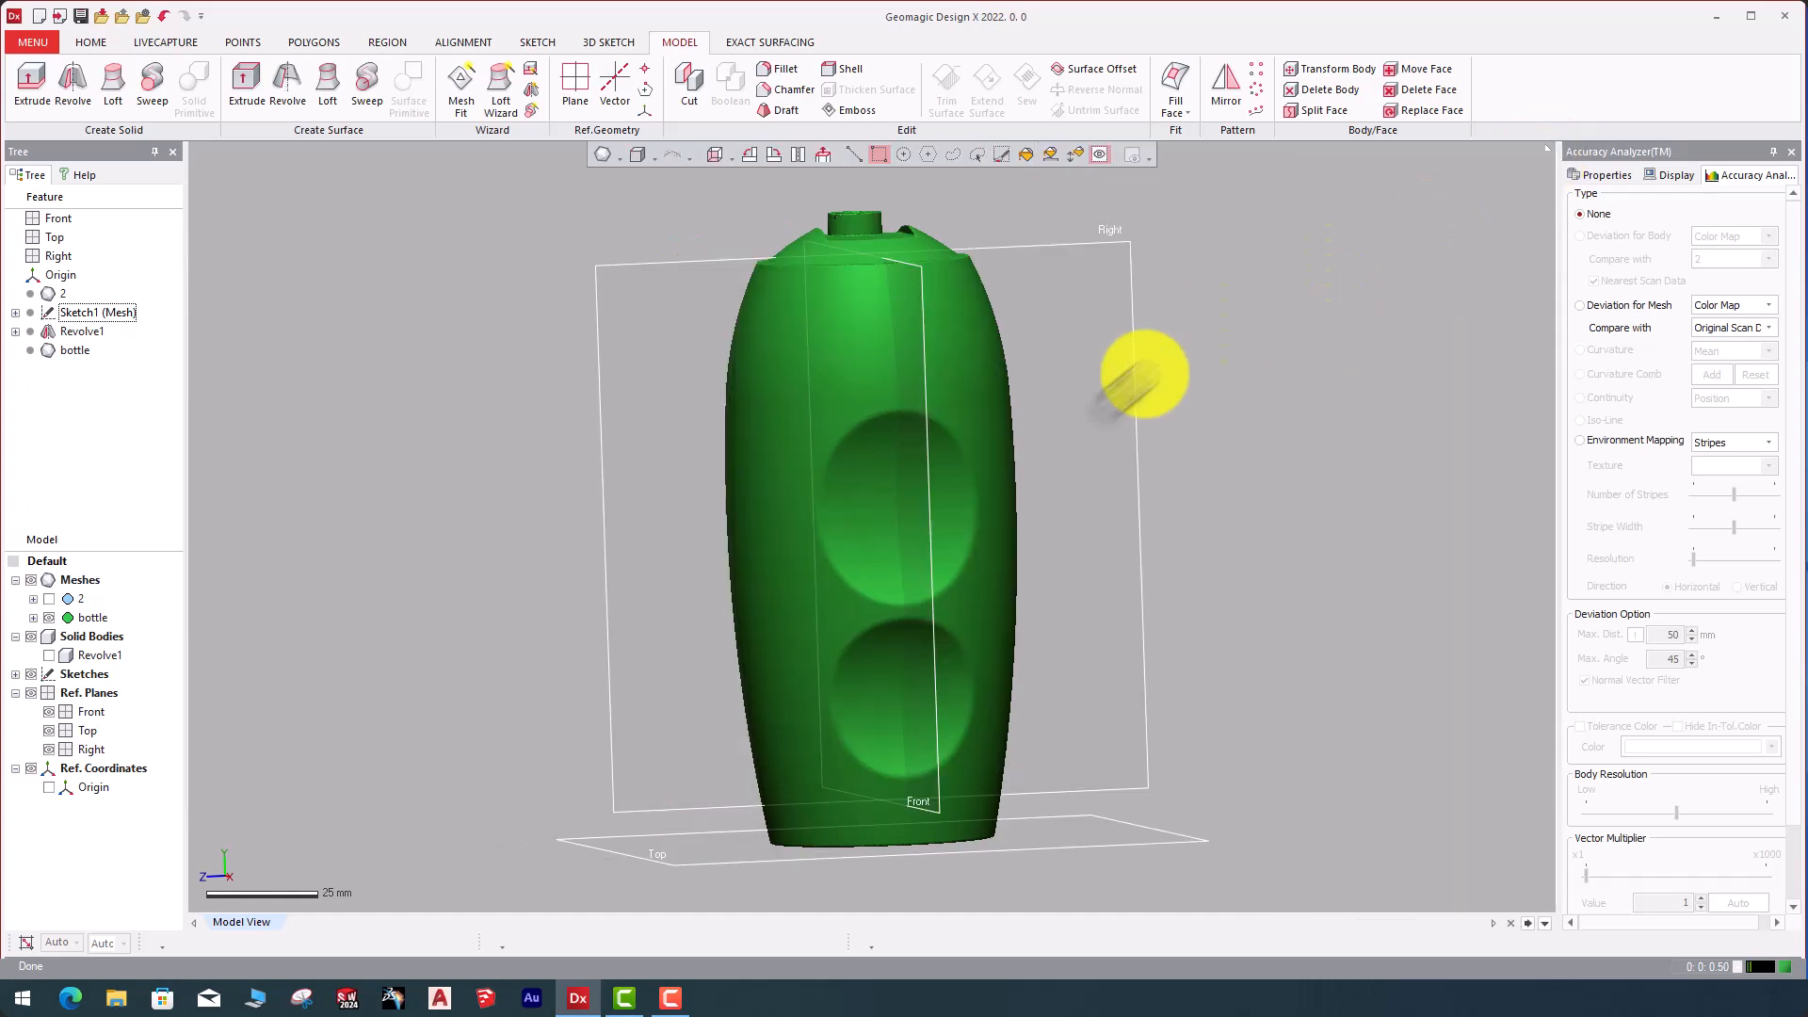
pyautogui.moveTo(1151, 371); pyautogui.dragTo(1020, 394, button='right')
pyautogui.scroll(-5, 873, 350)
pyautogui.moveTo(958, 453); pyautogui.dragTo(720, 555, button='right')
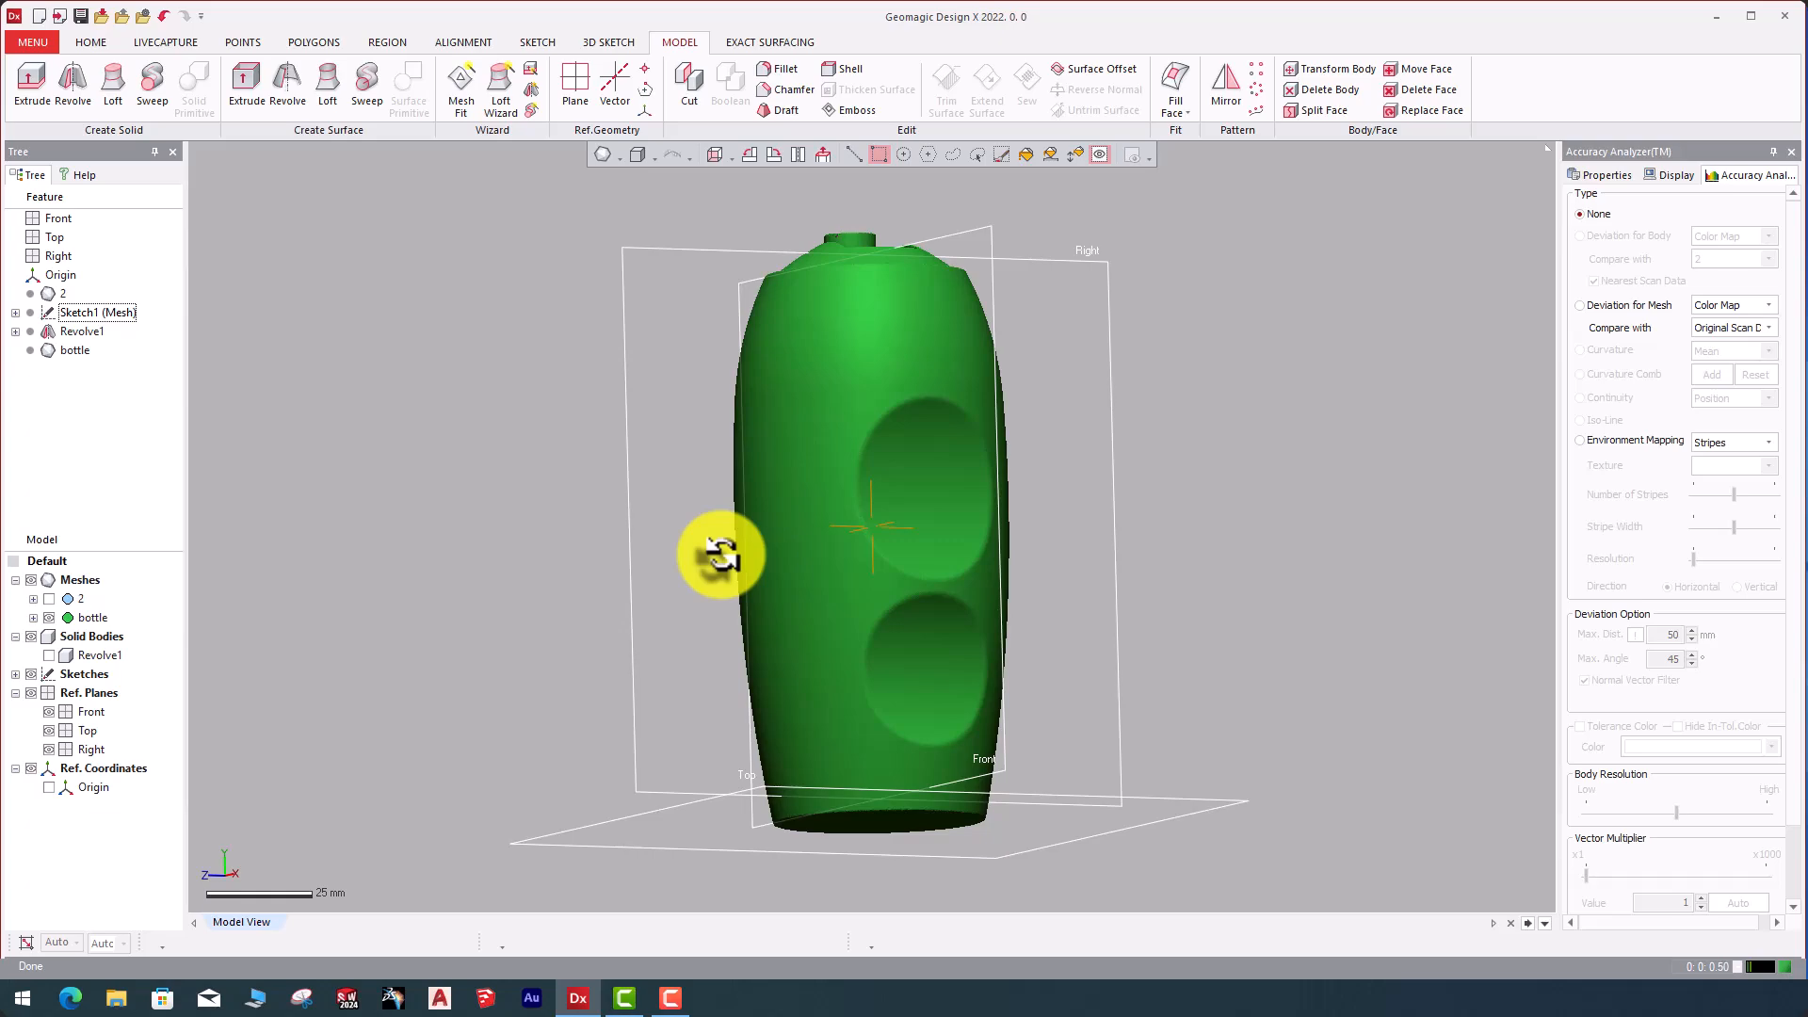
pyautogui.moveTo(720, 556); pyautogui.dragTo(770, 532, button='right')
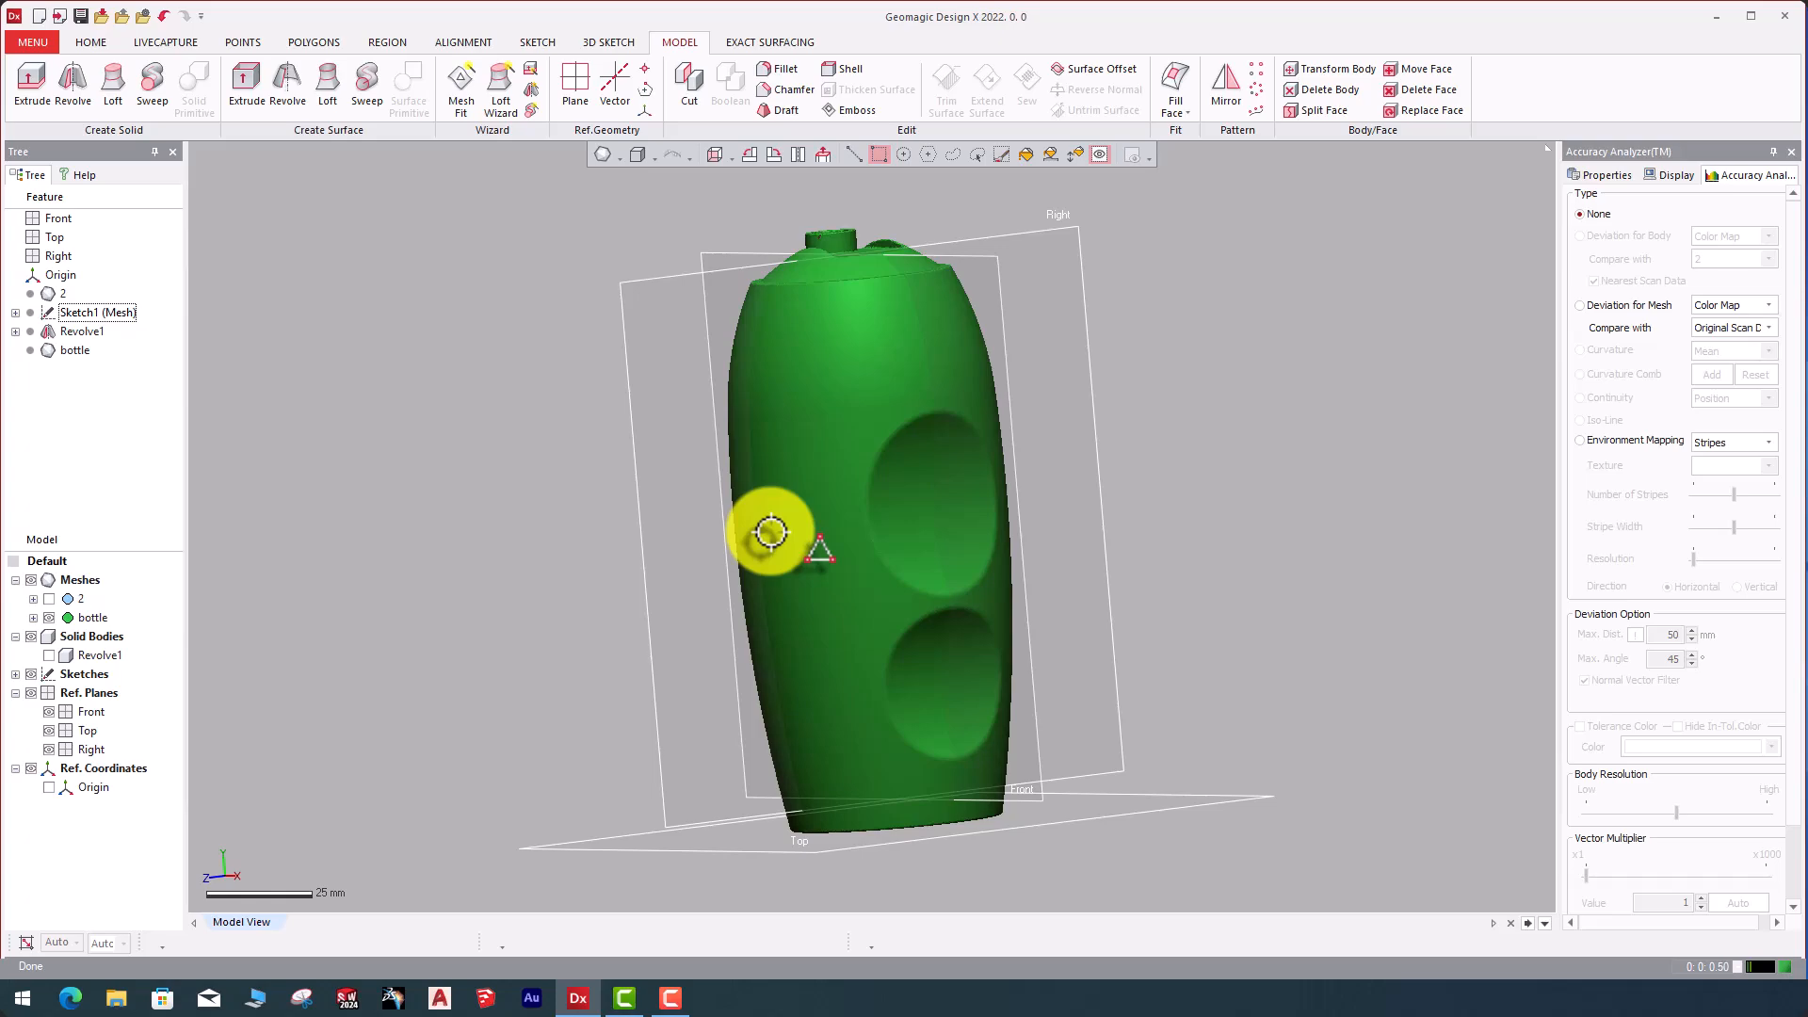
pyautogui.click(625, 998)
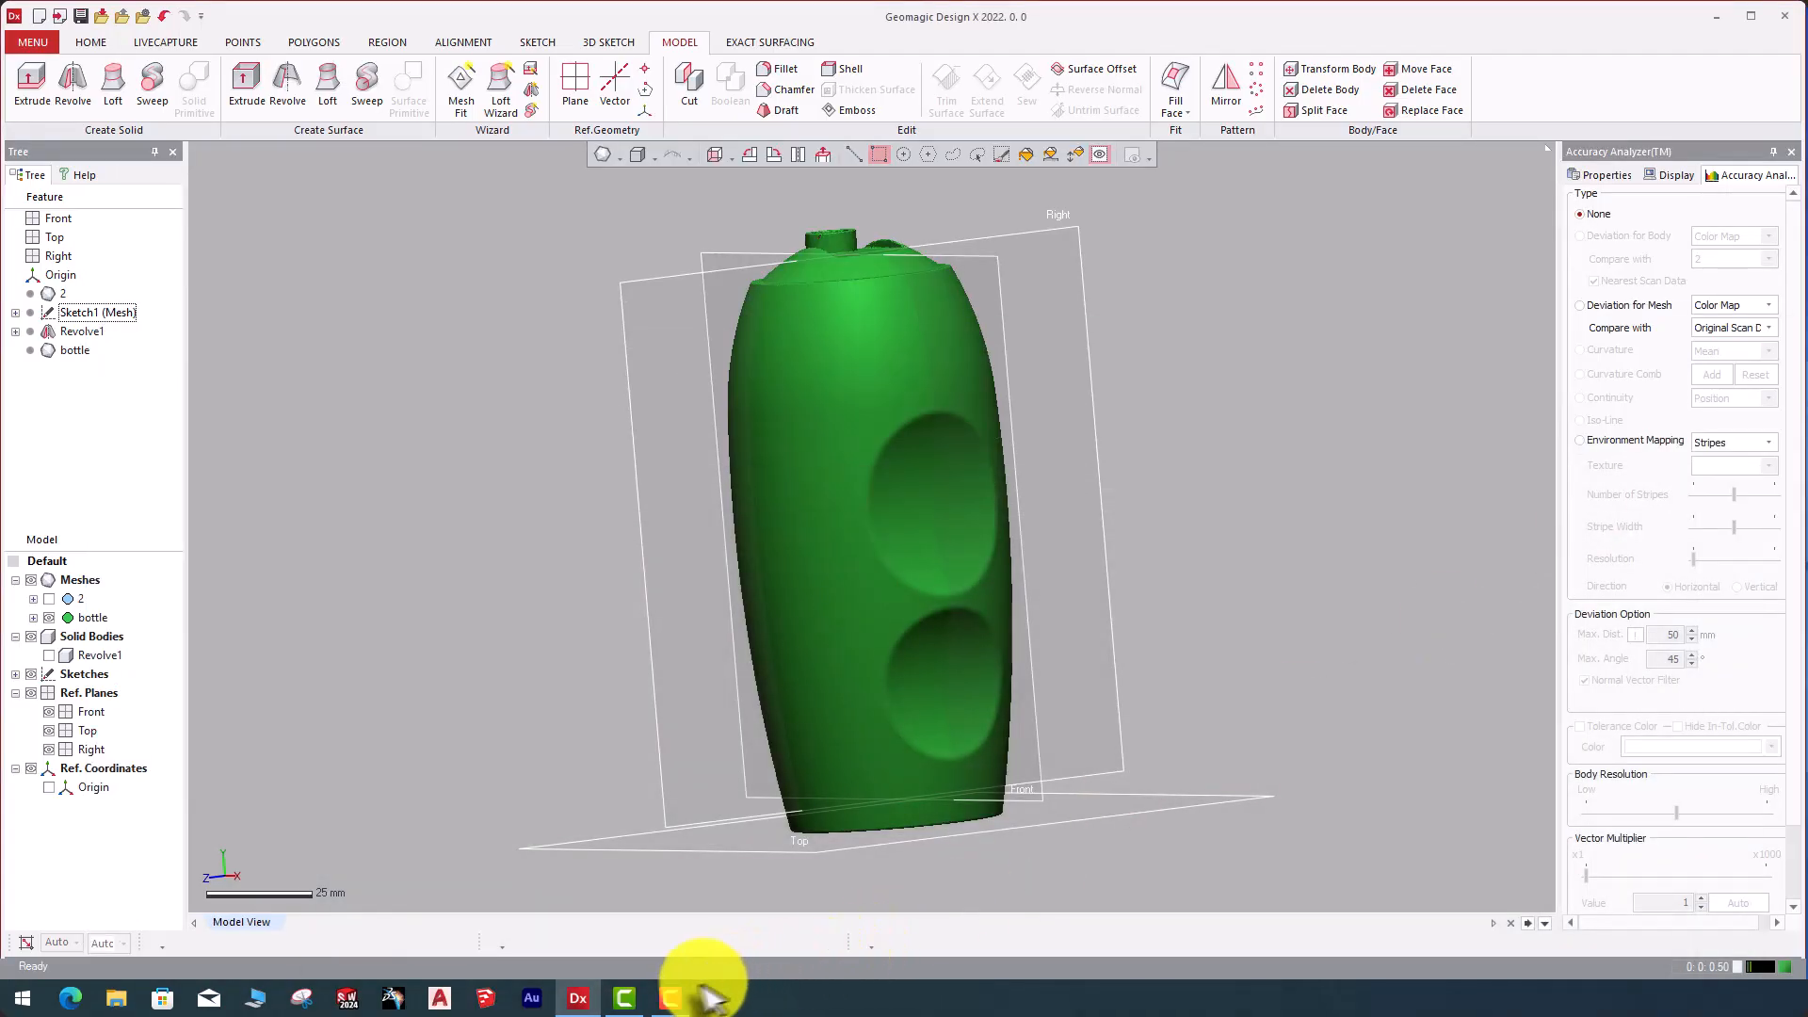
pyautogui.click(663, 1000)
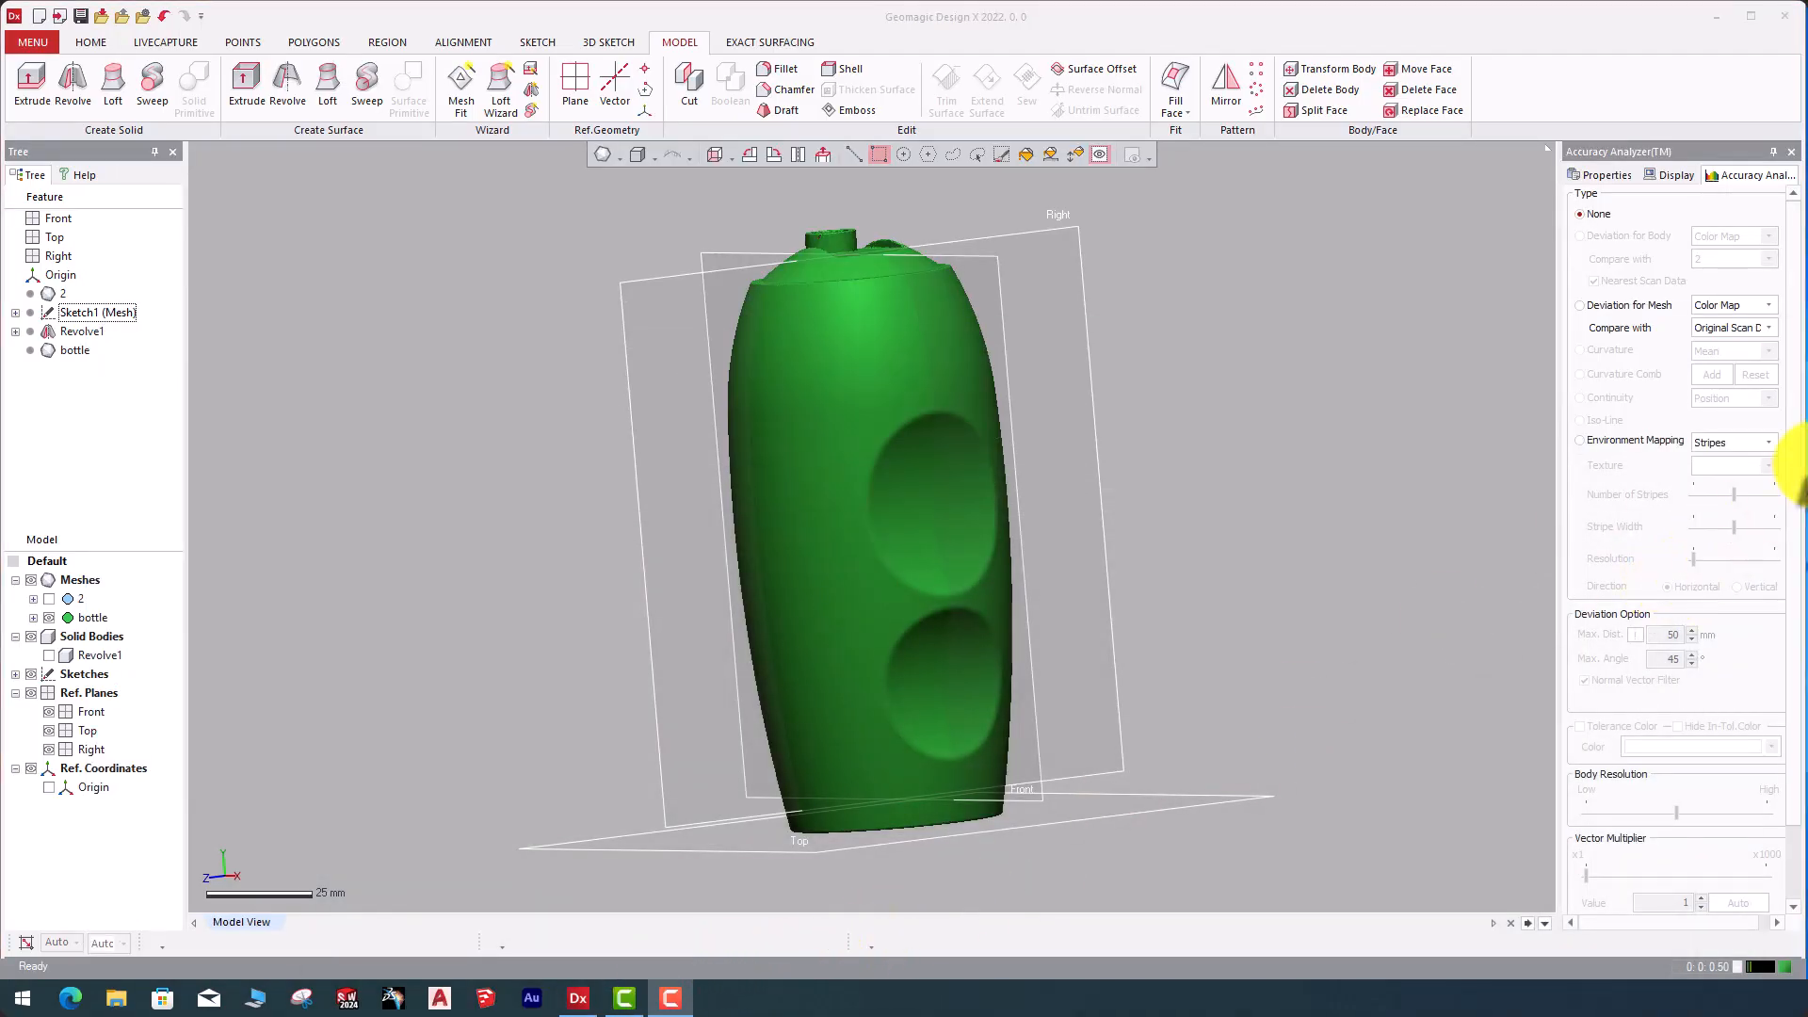